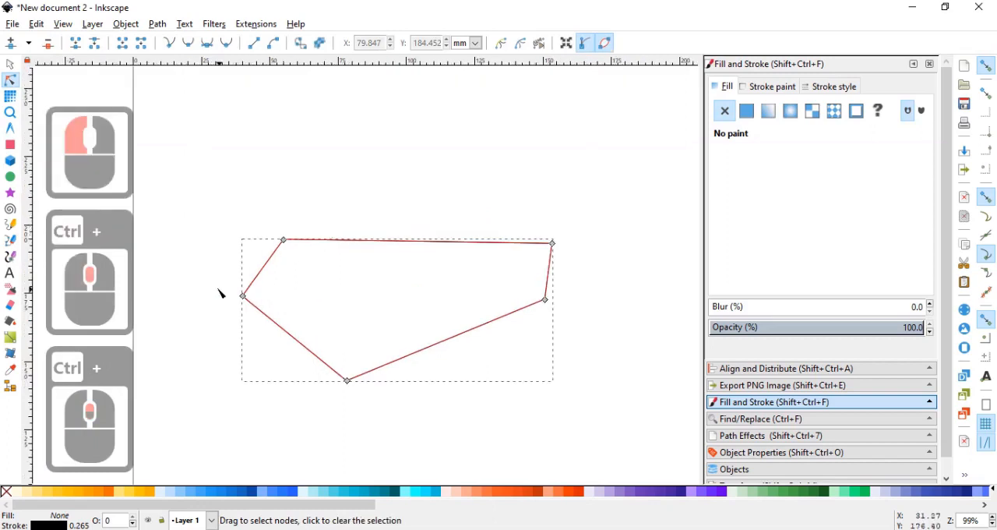
Convert the outline's far-left and bottom corner nodes to auto-smooth and shift the bottom node slightly right.
{"action": "left_click", "coordinate": [243, 296]}
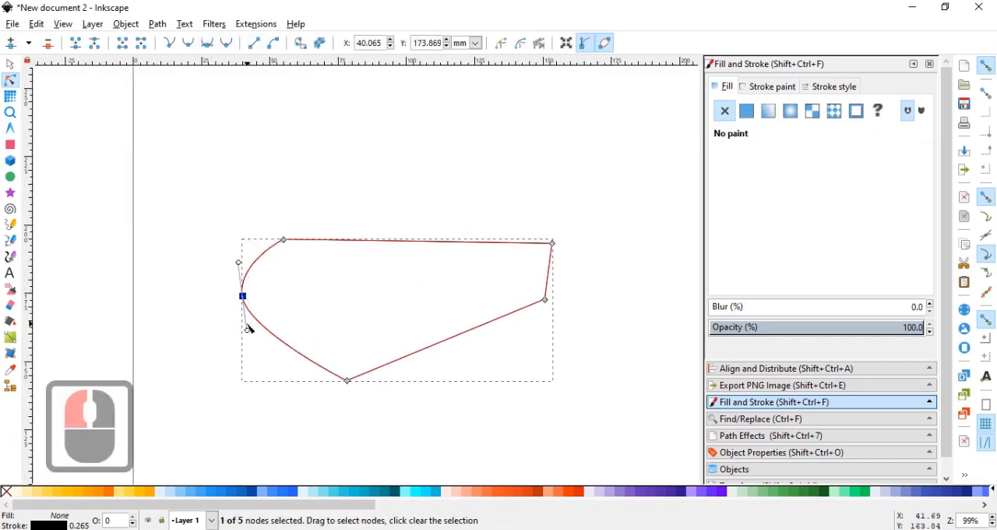
{"action": "left_click_drag", "start_coordinate": [267, 344], "coordinate": [489, 385]}
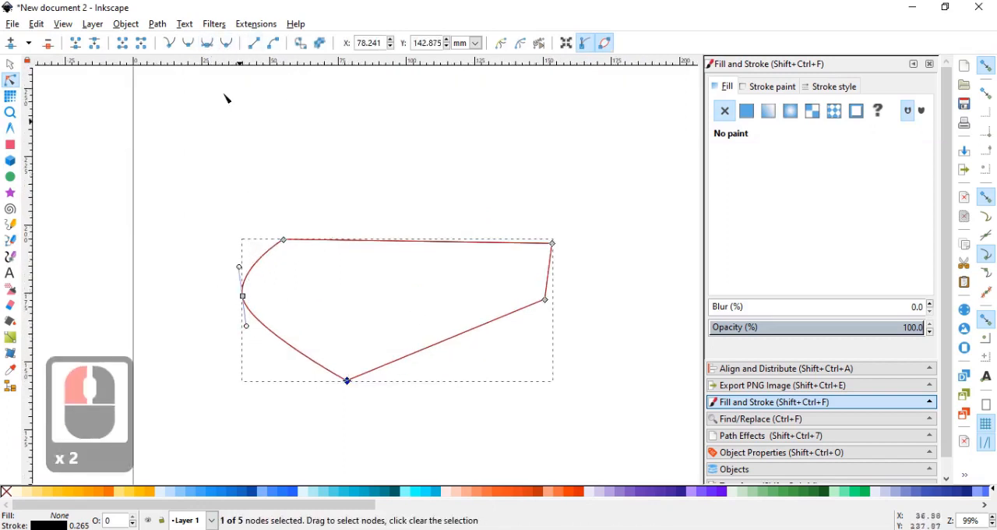
{"action": "left_click", "coordinate": [208, 45]}
{"action": "left_click_drag", "start_coordinate": [407, 393], "coordinate": [357, 385]}
{"action": "left_click", "coordinate": [610, 286], "text": "ctrl"}
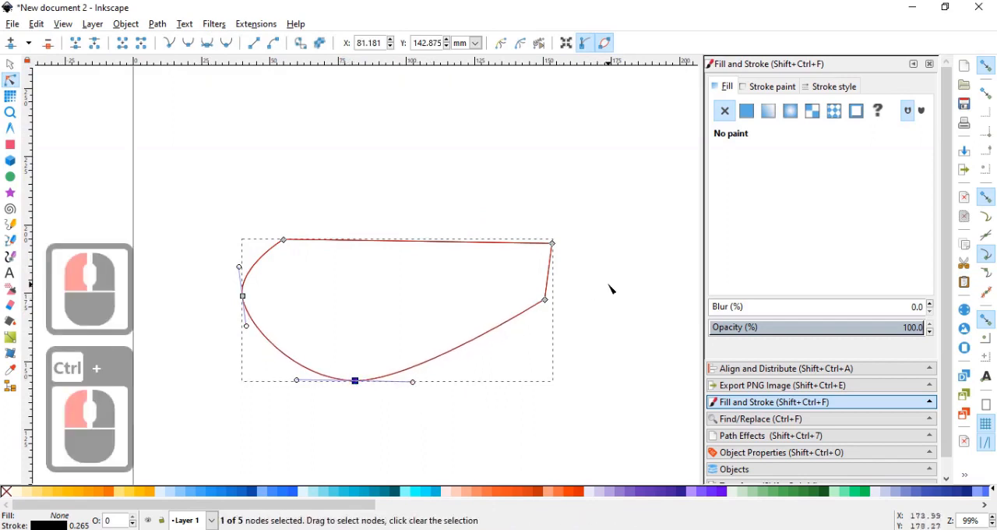
Make the lower-right node auto-smooth, adjust its curve handle, and nudge the far-left node inward and up.
{"action": "left_click", "coordinate": [545, 299]}
{"action": "left_click", "coordinate": [207, 43]}
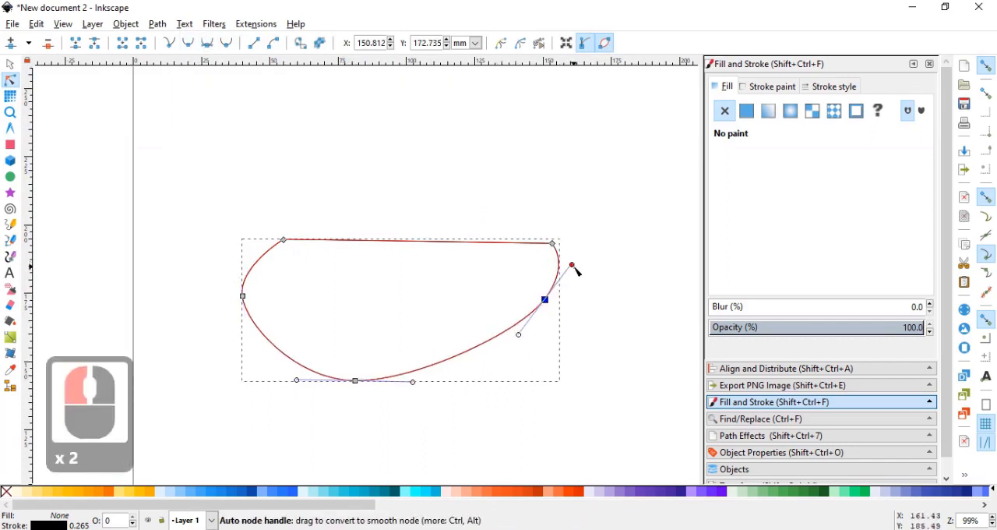
{"action": "left_click_drag", "start_coordinate": [575, 269], "coordinate": [542, 317]}
{"action": "left_click_drag", "start_coordinate": [244, 297], "coordinate": [256, 288]}
Add a node midway along the top edge, pull it up into a smooth rounded dome, and lengthen its handles.
{"action": "double_click", "coordinate": [364, 241]}
{"action": "left_click_drag", "start_coordinate": [396, 249], "coordinate": [523, 179]}
{"action": "left_click", "coordinate": [207, 43]}
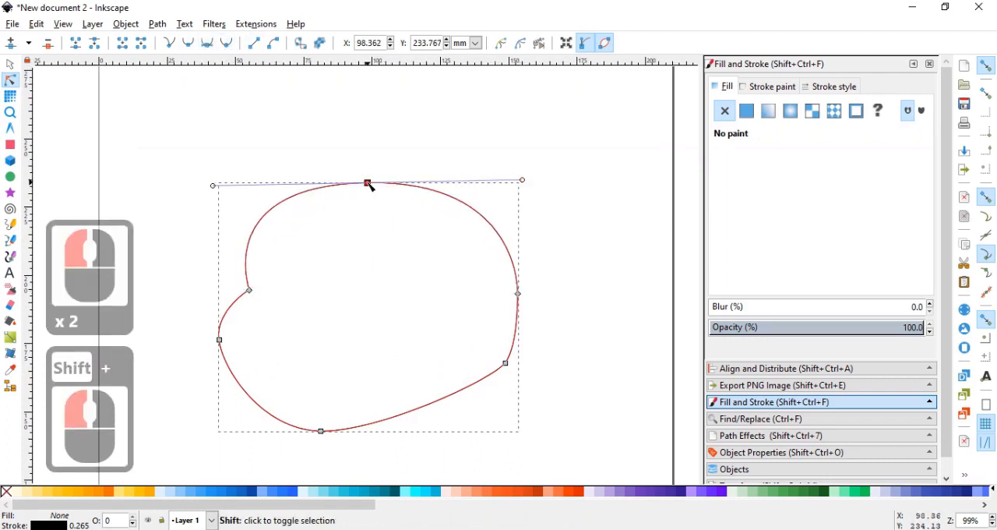
{"action": "left_click_drag", "start_coordinate": [368, 185], "coordinate": [379, 161]}
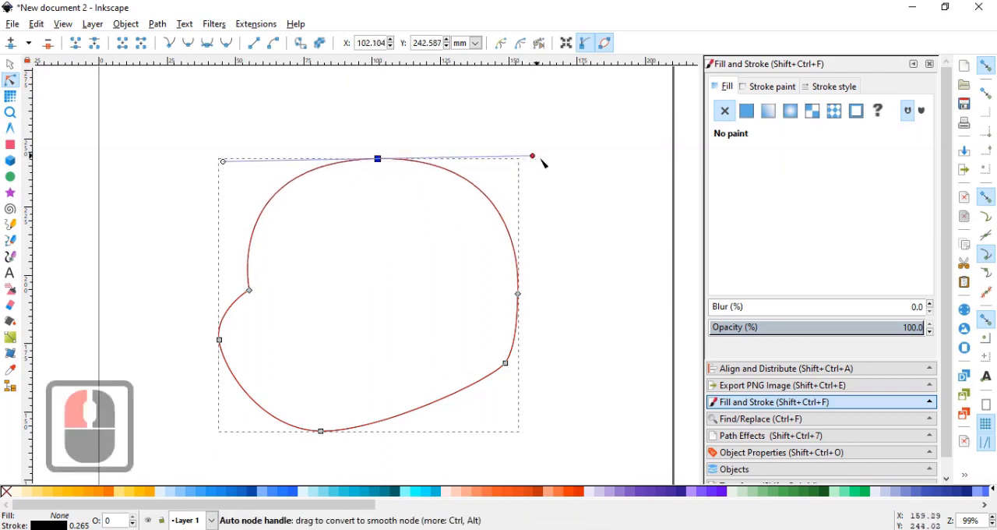
{"action": "left_click_drag", "start_coordinate": [533, 156], "coordinate": [548, 163]}
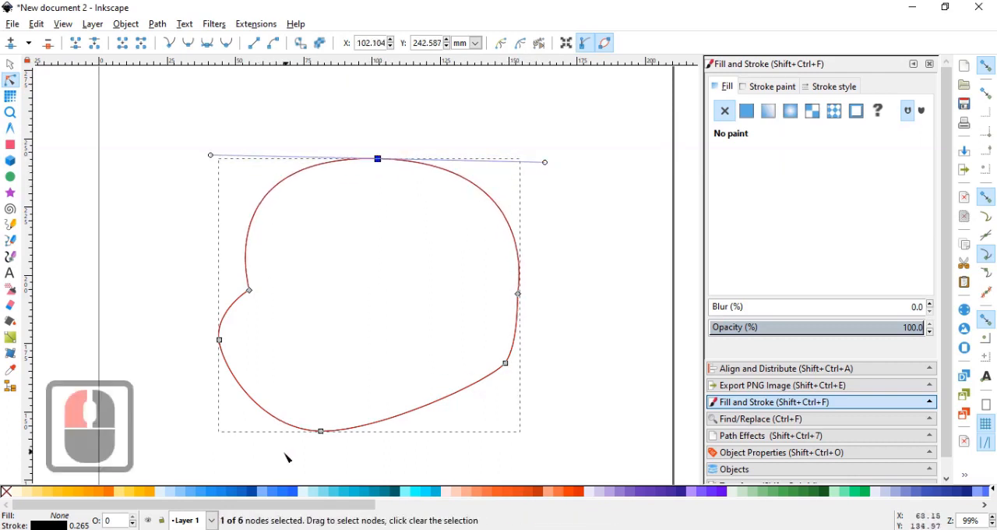
Refine the lower outline by raising the bottom node, moving the left node inward, and reshaping the lower-right curve.
{"action": "left_click_drag", "start_coordinate": [285, 458], "coordinate": [466, 386]}
{"action": "left_click_drag", "start_coordinate": [327, 433], "coordinate": [335, 421]}
{"action": "left_click_drag", "start_coordinate": [221, 340], "coordinate": [235, 344]}
{"action": "left_click_drag", "start_coordinate": [388, 425], "coordinate": [335, 416]}
{"action": "left_click_drag", "start_coordinate": [529, 332], "coordinate": [527, 337]}
Delete the node midway up the right side of the outline and make the top node auto-smooth again.
{"action": "left_click", "coordinate": [518, 294]}
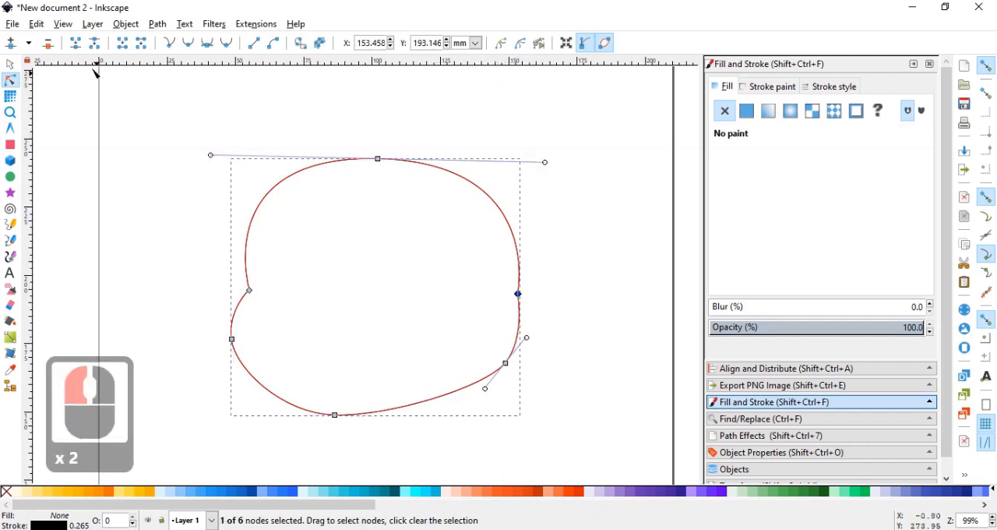
{"action": "left_click", "coordinate": [48, 44]}
{"action": "left_click_drag", "start_coordinate": [397, 133], "coordinate": [341, 189]}
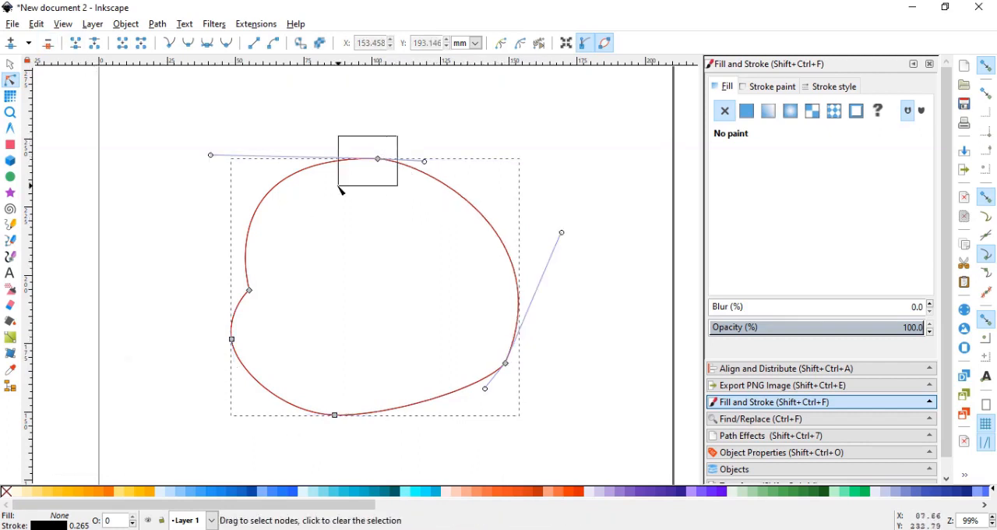
{"action": "double_click", "coordinate": [207, 43]}
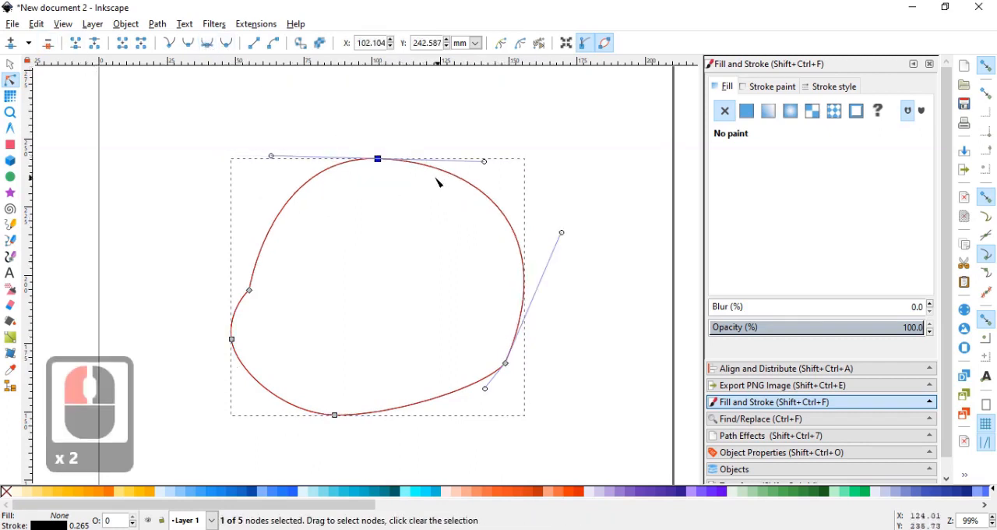
Widen the top node's handles, raise the node slightly, and set it at about X 100.5, Y 245.8 mm.
{"action": "left_click_drag", "start_coordinate": [273, 158], "coordinate": [231, 155]}
{"action": "left_click", "coordinate": [378, 161], "text": "shift"}
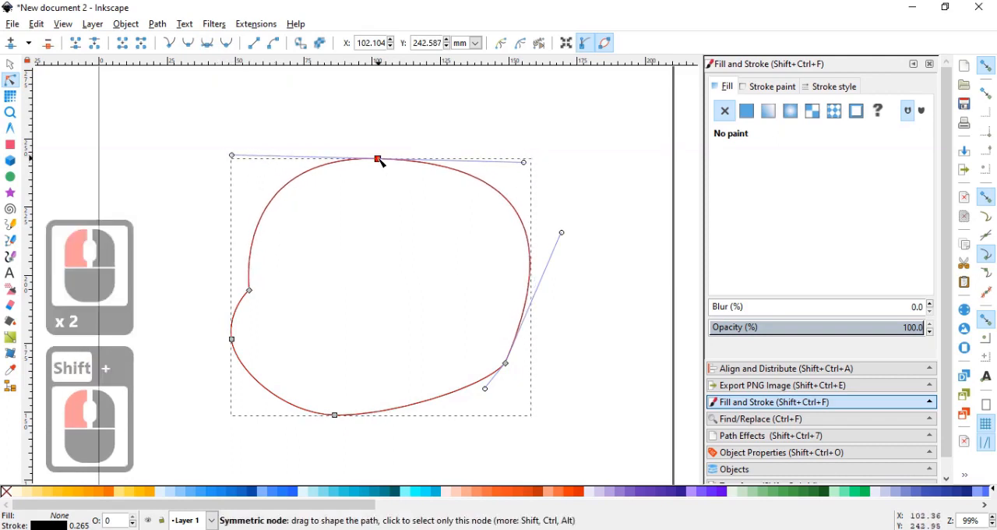
{"action": "left_click_drag", "start_coordinate": [381, 163], "coordinate": [386, 152]}
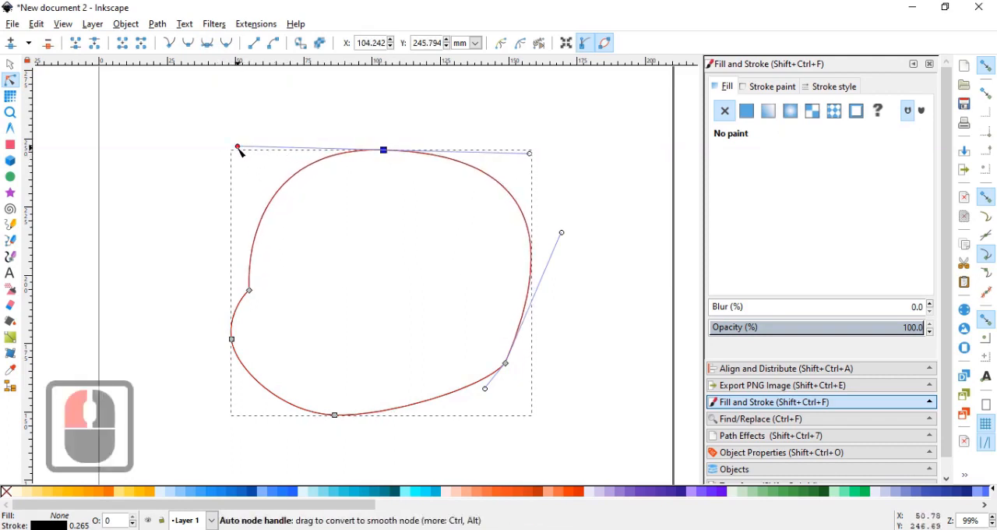
{"action": "mouse_move", "coordinate": [240, 150]}
{"action": "left_mouse_down"}
{"action": "mouse_move", "coordinate": [252, 150]}
{"action": "mouse_move", "coordinate": [237, 150]}
{"action": "left_mouse_up"}
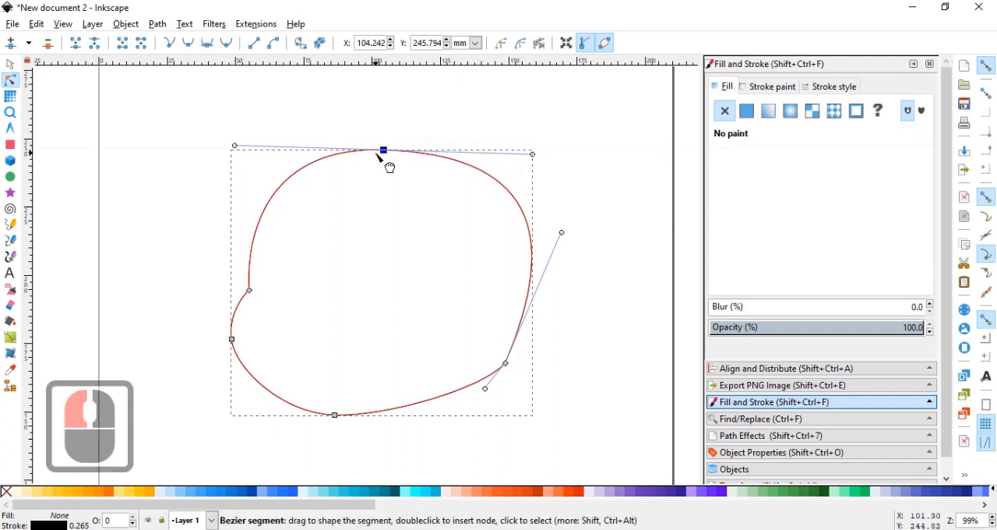
{"action": "left_click_drag", "start_coordinate": [382, 151], "coordinate": [373, 151]}
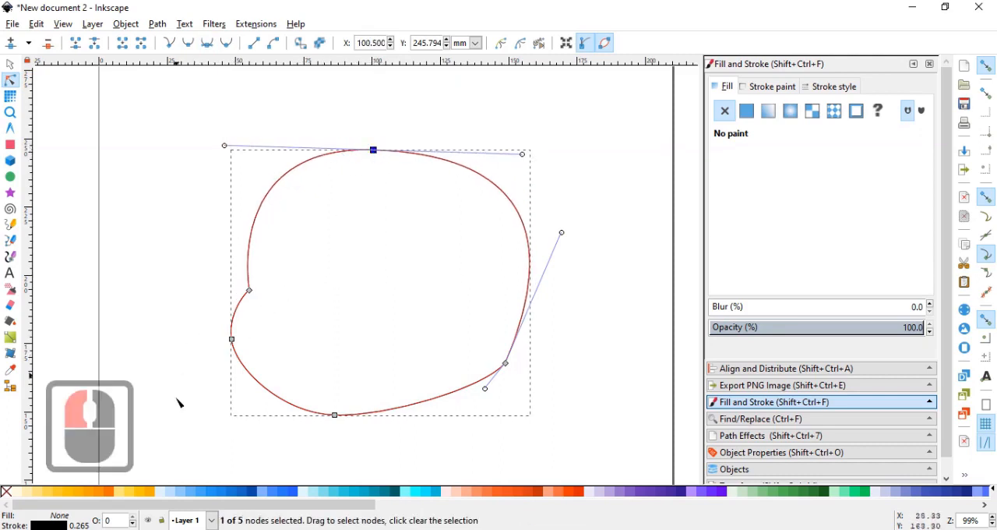
Raise the outline's lower nodes slightly, then narrow the whole shape to about 100 mm wide.
{"action": "left_click_drag", "start_coordinate": [187, 419], "coordinate": [572, 308]}
{"action": "left_click_drag", "start_coordinate": [510, 366], "coordinate": [513, 359]}
{"action": "left_click", "coordinate": [10, 64]}
{"action": "left_click", "coordinate": [577, 273]}
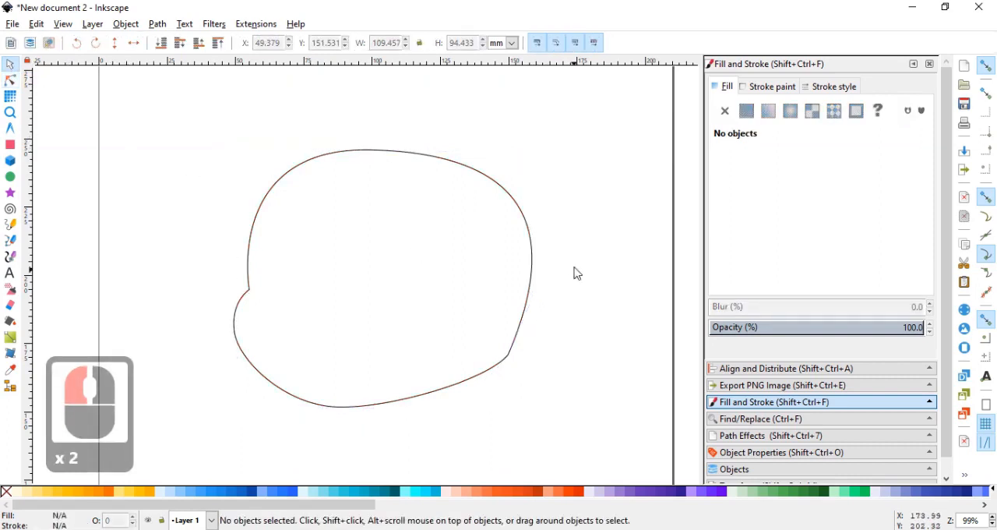
{"action": "left_click", "coordinate": [530, 257]}
{"action": "left_click_drag", "start_coordinate": [535, 278], "coordinate": [510, 278]}
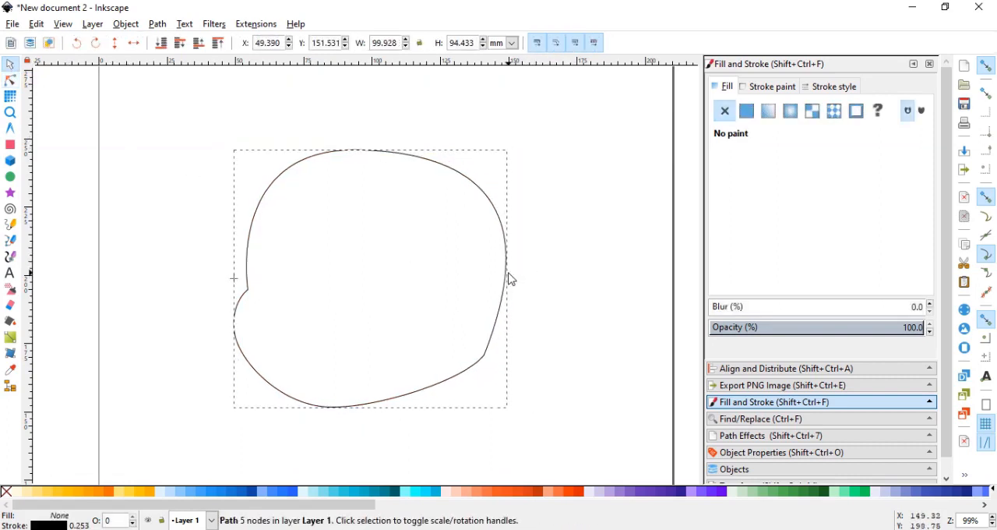
Remove the head shape's stroke and give it a flat light peach fill.
{"action": "left_click", "coordinate": [763, 86]}
{"action": "left_click", "coordinate": [724, 111]}
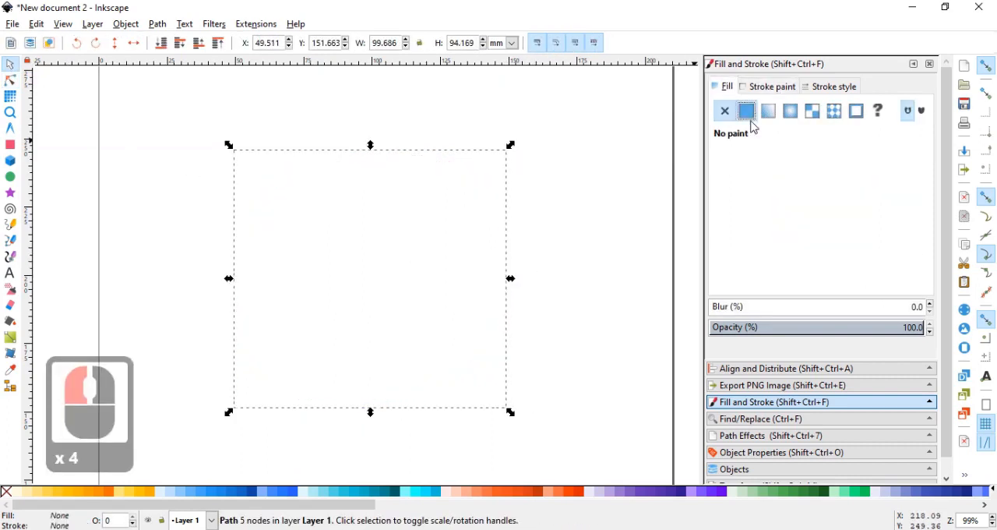
{"action": "left_click", "coordinate": [747, 112]}
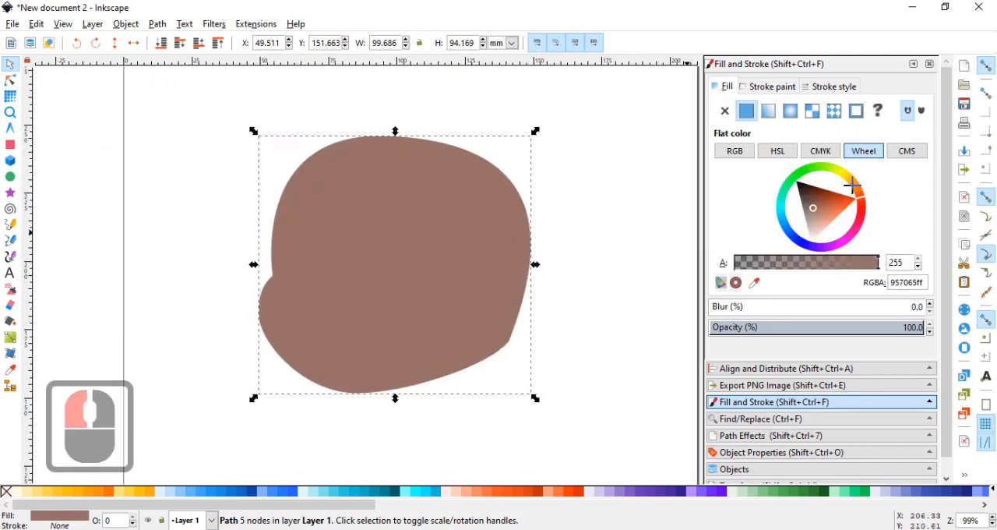
{"action": "left_click", "coordinate": [852, 185]}
{"action": "left_click", "coordinate": [832, 216]}
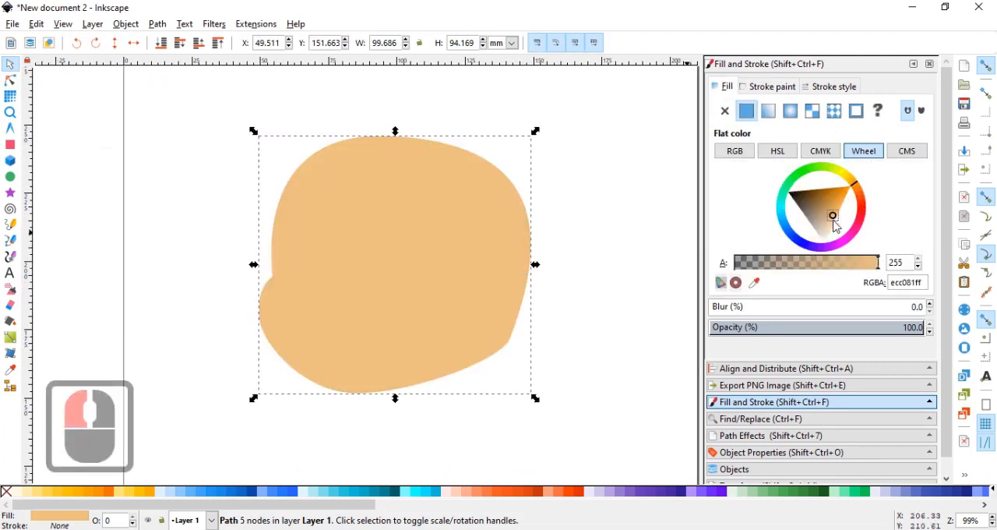
{"action": "left_click", "coordinate": [830, 224]}
{"action": "left_click", "coordinate": [543, 295]}
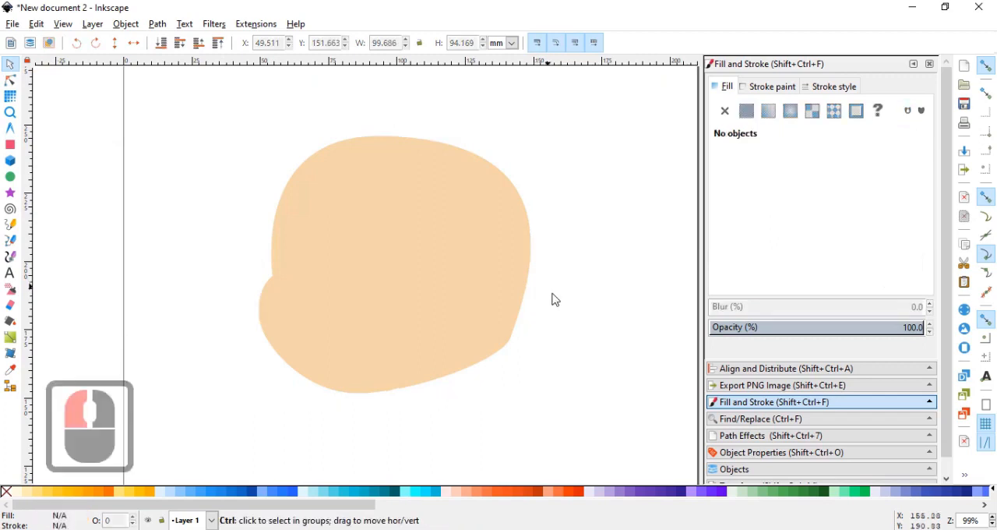
Draw a closed straight-segment arch with forked ends near the middle of the head as a closed eye.
{"action": "scroll", "coordinate": [419, 294], "scroll_direction": "up", "scroll_amount": 1, "text": "ctrl"}
{"action": "left_click", "coordinate": [11, 239]}
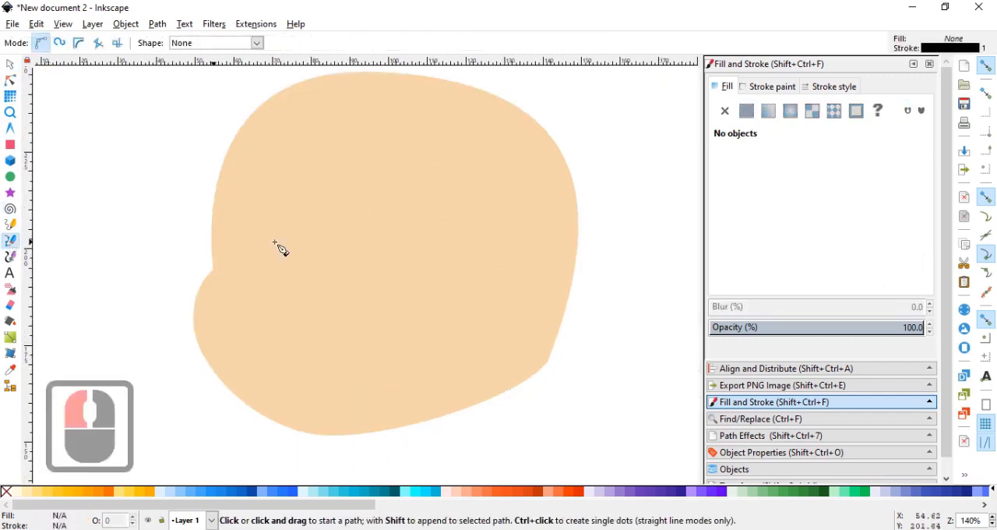
{"action": "scroll", "coordinate": [300, 240], "scroll_direction": "up", "scroll_amount": 2, "text": "ctrl"}
{"action": "middle_click", "coordinate": [344, 245], "text": "ctrl"}
{"action": "scroll", "coordinate": [343, 248], "scroll_direction": "down", "scroll_amount": 2, "text": "ctrl"}
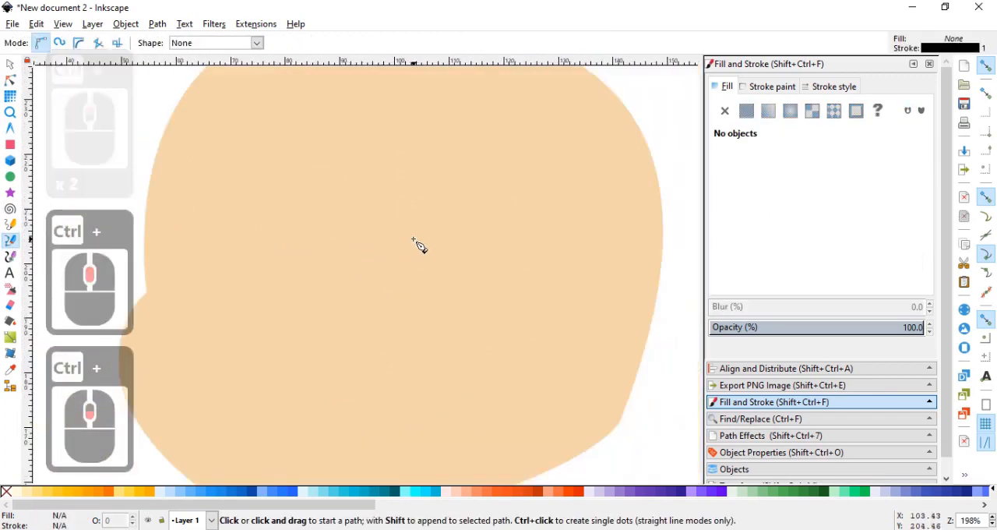
{"action": "left_click", "coordinate": [413, 239]}
{"action": "left_click", "coordinate": [378, 257]}
{"action": "left_click", "coordinate": [408, 250]}
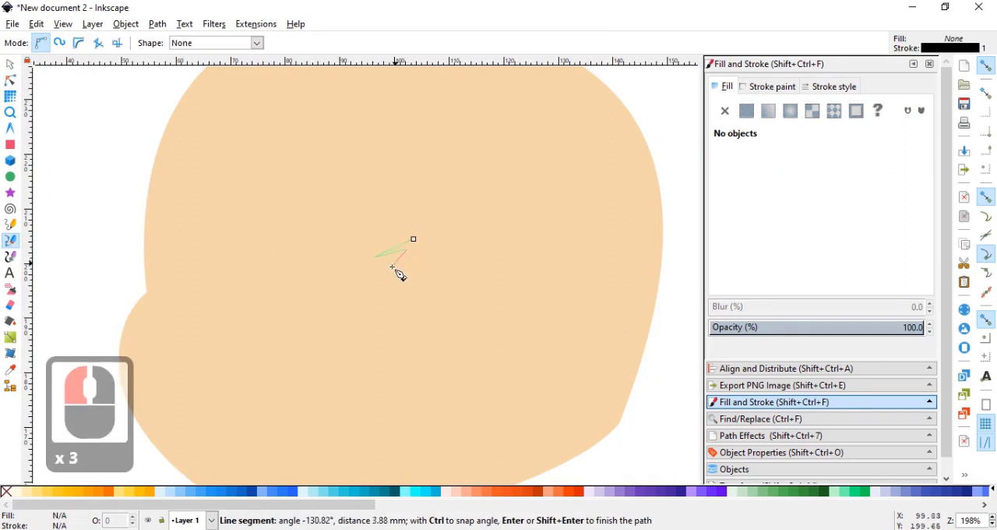
{"action": "left_click", "coordinate": [463, 235]}
{"action": "left_click", "coordinate": [498, 255]}
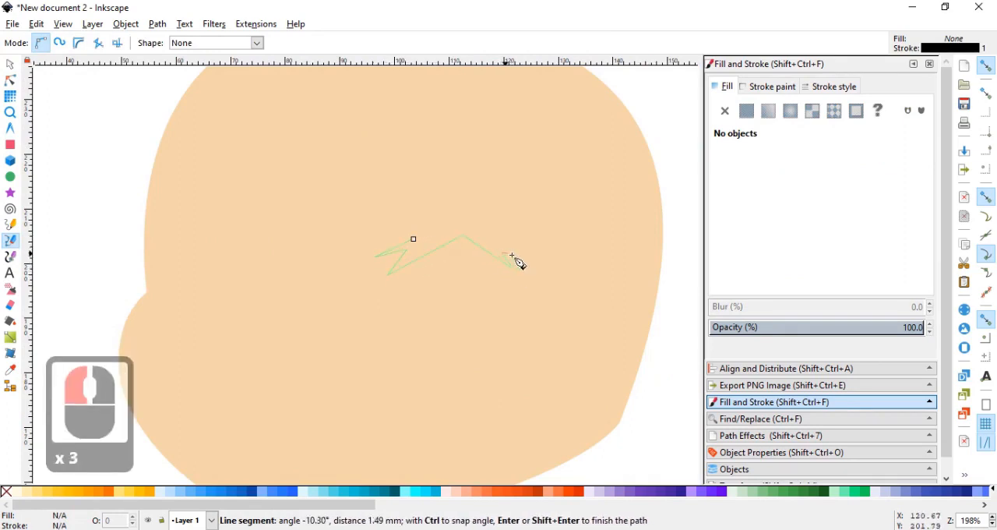
{"action": "left_click", "coordinate": [415, 239]}
Delete the extra node on the eye's upper-left edge and make its two apex nodes auto-smooth.
{"action": "left_click", "coordinate": [6, 81]}
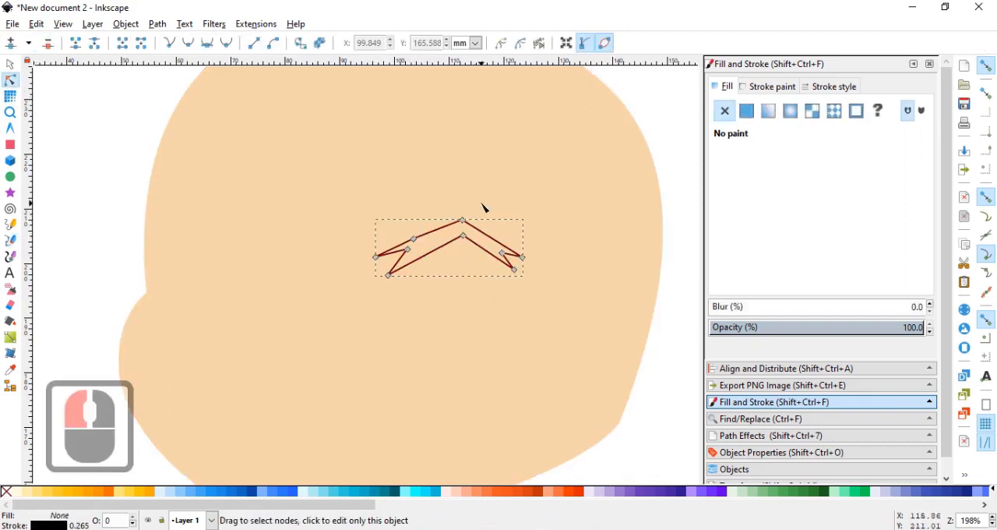
{"action": "left_click_drag", "start_coordinate": [483, 202], "coordinate": [437, 244]}
{"action": "left_click", "coordinate": [48, 45]}
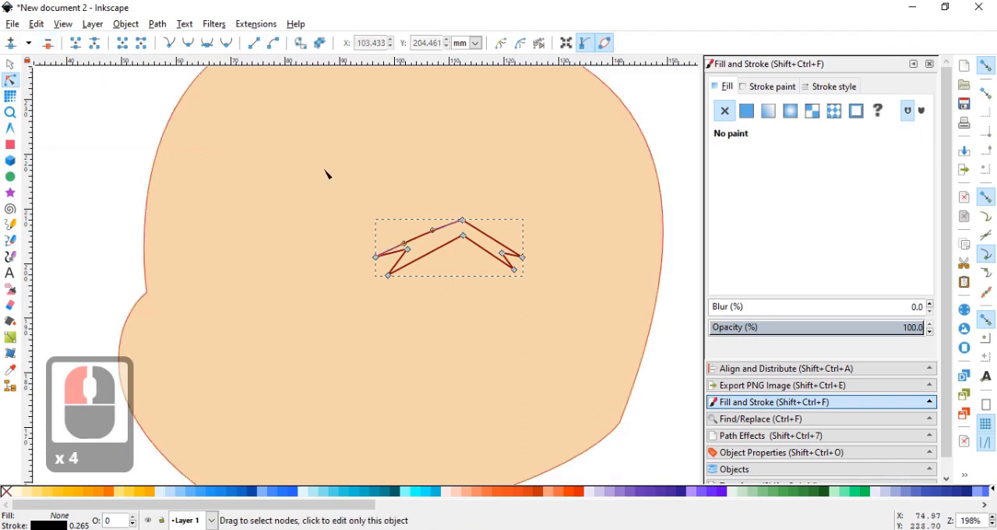
{"action": "left_click_drag", "start_coordinate": [468, 184], "coordinate": [506, 225]}
{"action": "left_click", "coordinate": [213, 48]}
Move the nodes of the eye's right fork outward and lower the upper apex node slightly to thin the arch.
{"action": "scroll", "coordinate": [491, 230], "scroll_direction": "up", "scroll_amount": 1}
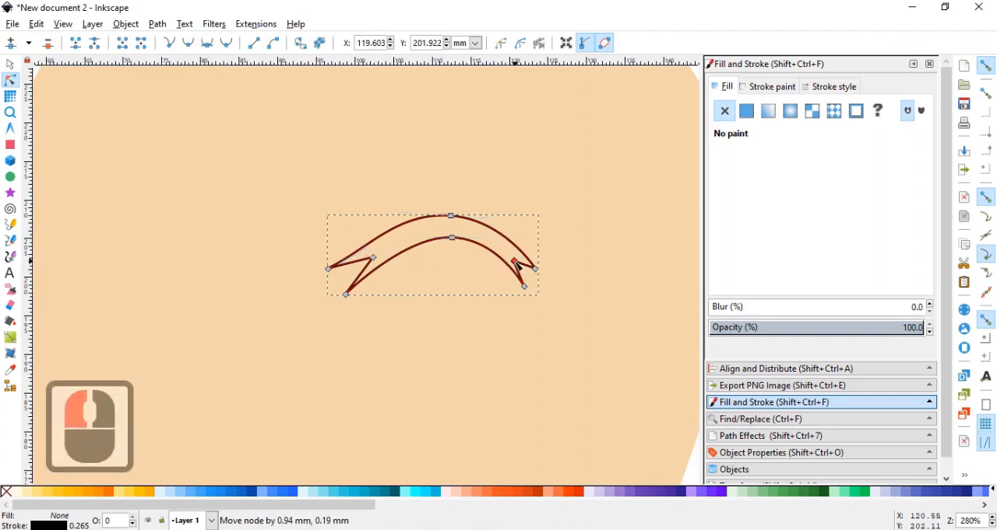
{"action": "left_click_drag", "start_coordinate": [524, 286], "coordinate": [521, 257]}
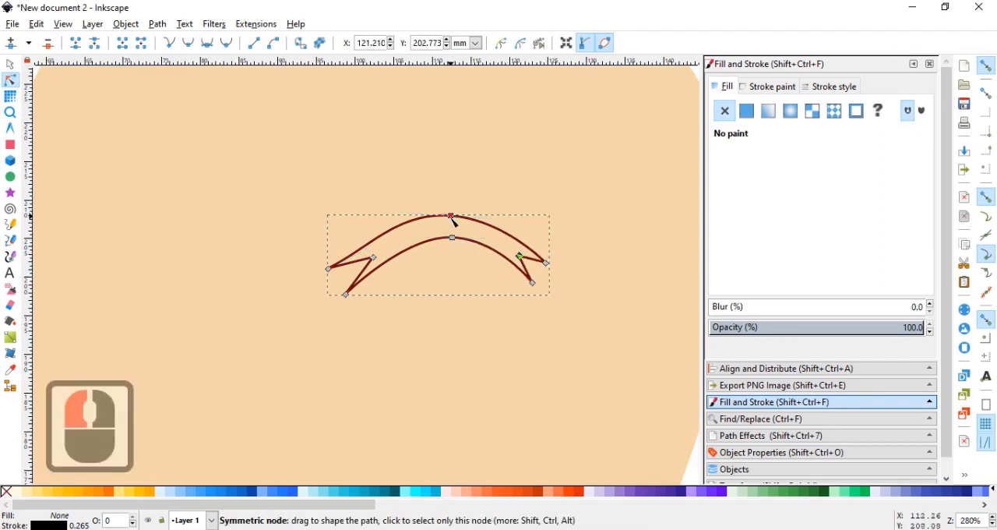
{"action": "left_click_drag", "start_coordinate": [453, 218], "coordinate": [453, 223]}
Reshape the eye's left fork by raising its nodes and curving its upper edge, with snapping turned off.
{"action": "left_click_drag", "start_coordinate": [328, 269], "coordinate": [382, 244]}
{"action": "left_click", "coordinate": [987, 68]}
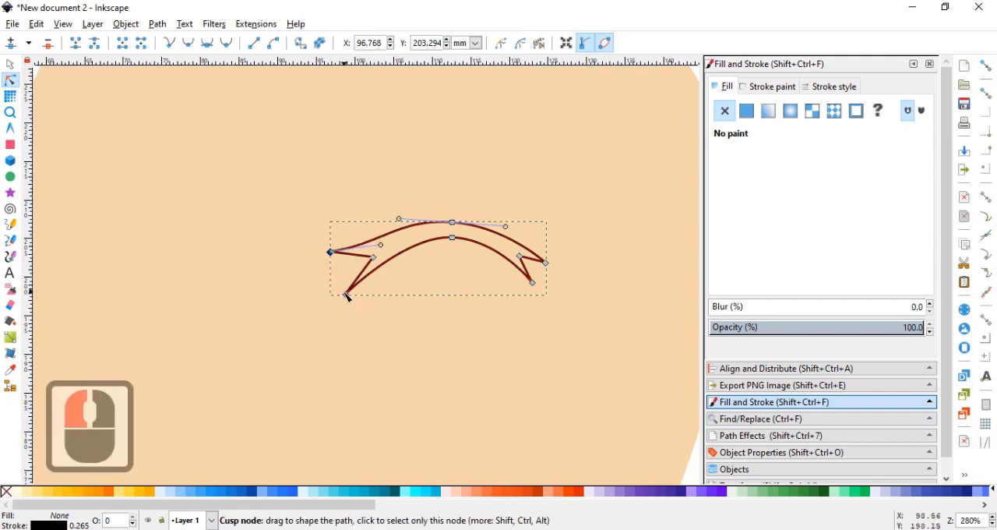
{"action": "left_click_drag", "start_coordinate": [347, 296], "coordinate": [375, 254]}
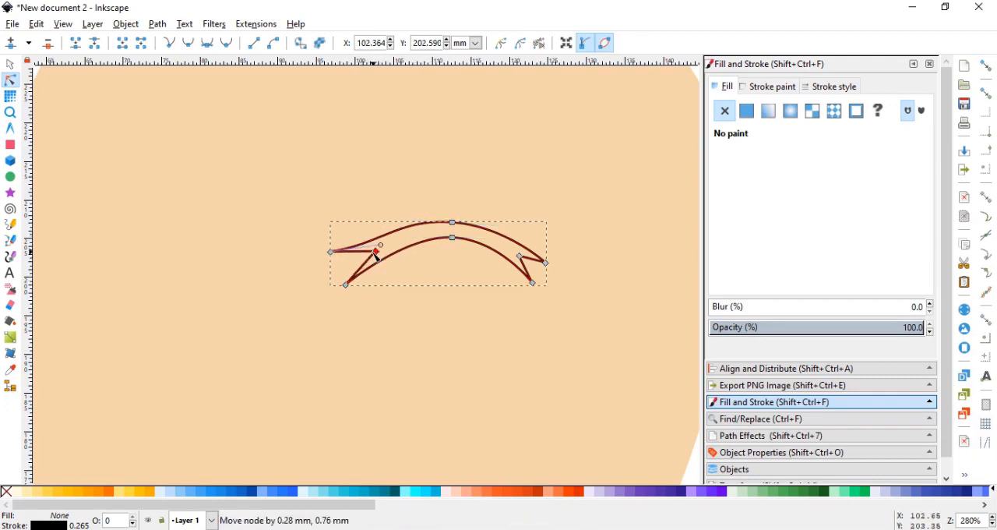
Remove the eye's stroke and give it a flat near-black brown fill, 201b10ff.
{"action": "left_click", "coordinate": [771, 87]}
{"action": "left_click", "coordinate": [724, 111]}
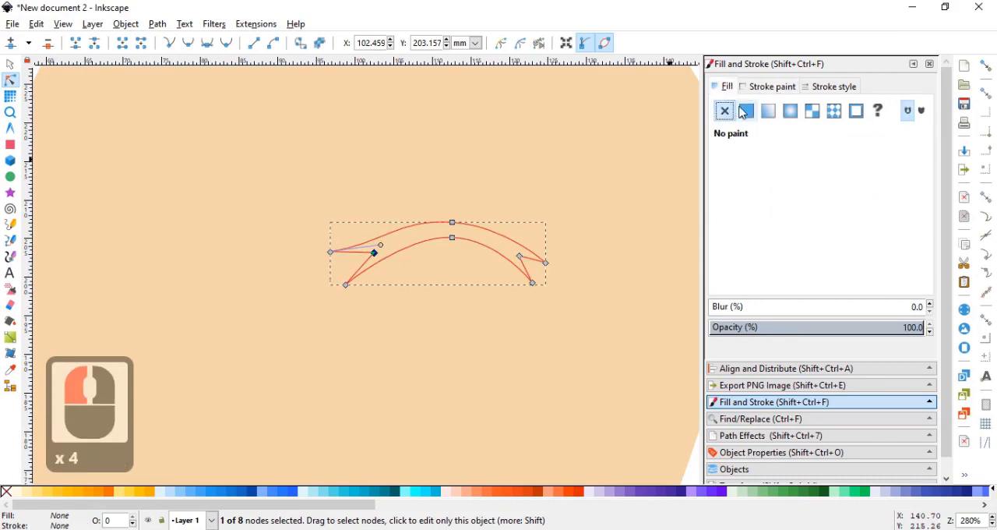
{"action": "left_click", "coordinate": [745, 111]}
{"action": "scroll", "coordinate": [568, 201], "scroll_direction": "down", "scroll_amount": 1}
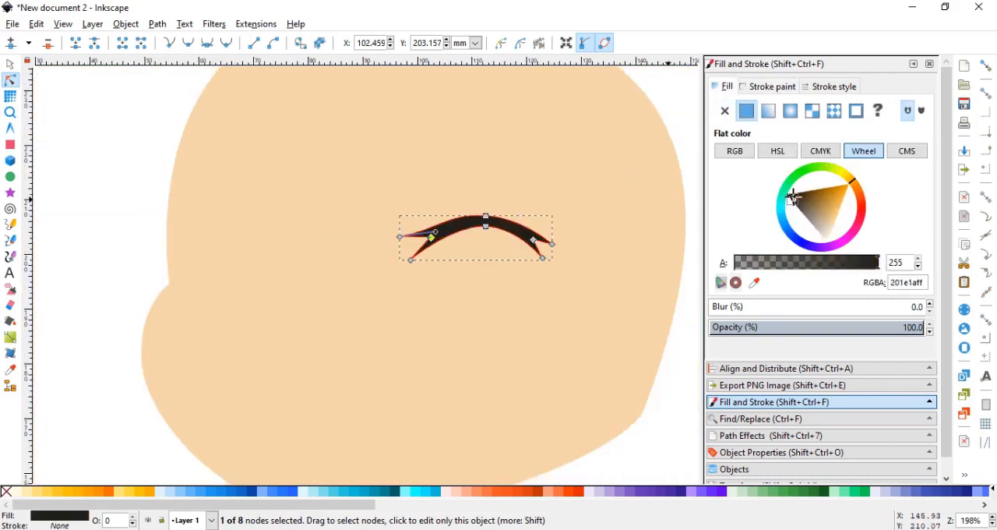
{"action": "left_click", "coordinate": [551, 185]}
{"action": "left_click", "coordinate": [10, 64]}
{"action": "left_click", "coordinate": [71, 133]}
{"action": "scroll", "coordinate": [133, 141], "scroll_direction": "down", "scroll_amount": 2}
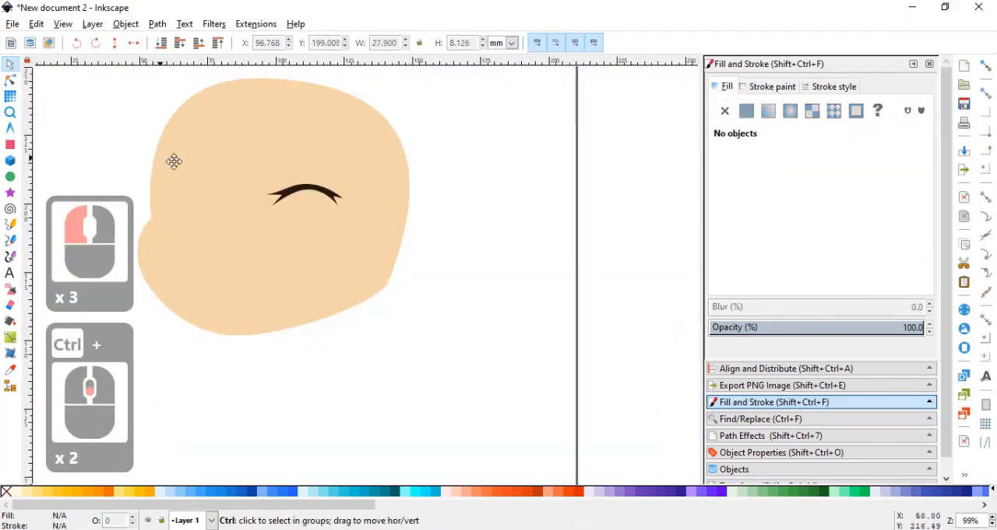
Level the handle of the closed eye's upper apex node, and shift the eye while widening it to about 31.6 mm.
{"action": "scroll", "coordinate": [261, 200], "scroll_direction": "up", "scroll_amount": 1}
{"action": "left_click", "coordinate": [331, 183]}
{"action": "left_click_drag", "start_coordinate": [321, 194], "coordinate": [411, 234]}
{"action": "left_click", "coordinate": [10, 80]}
{"action": "scroll", "coordinate": [467, 241], "scroll_direction": "up", "scroll_amount": 1}
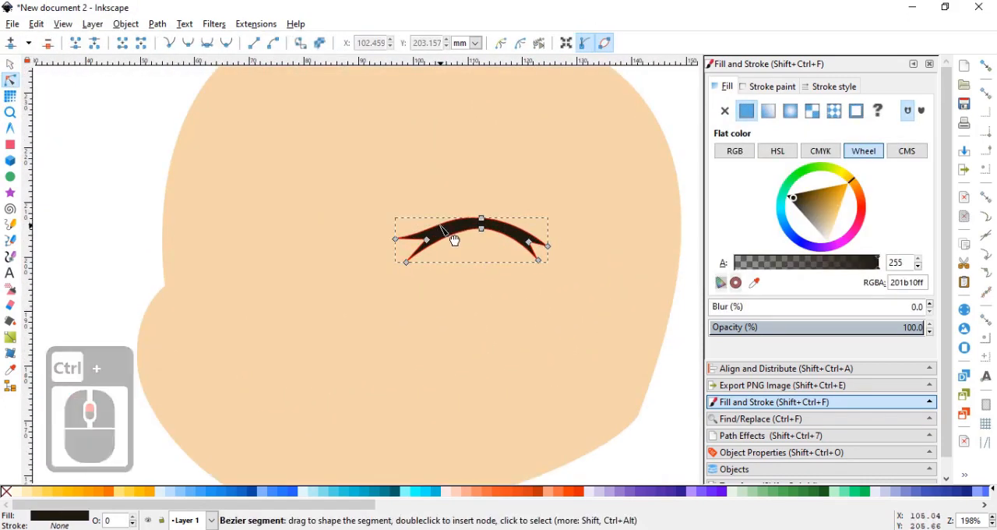
{"action": "left_click", "coordinate": [483, 224]}
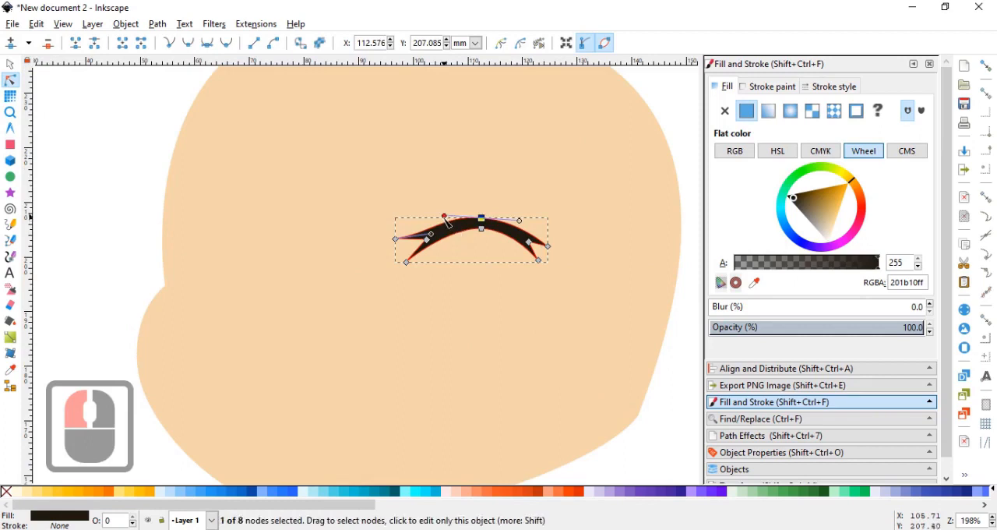
{"action": "left_click_drag", "start_coordinate": [444, 217], "coordinate": [443, 220]}
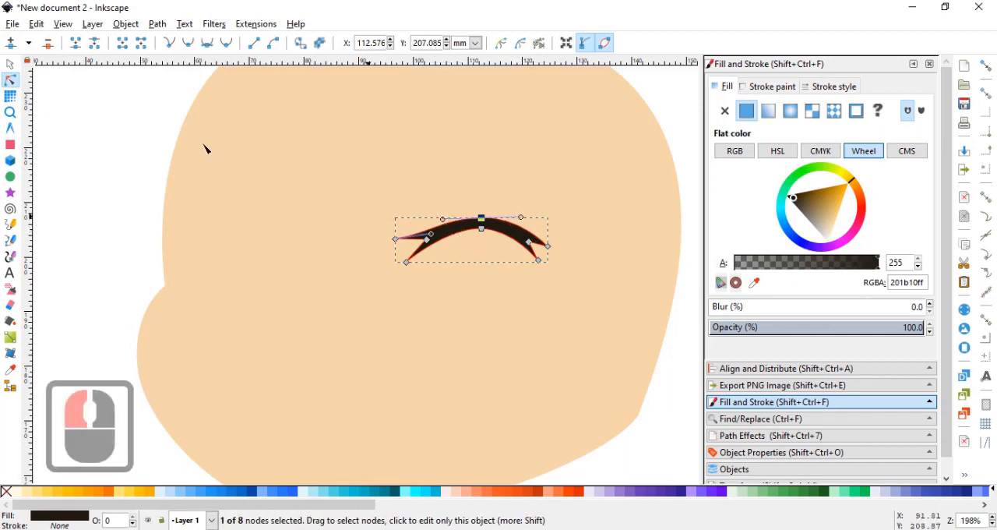
{"action": "left_click", "coordinate": [12, 62]}
{"action": "left_click_drag", "start_coordinate": [552, 249], "coordinate": [507, 267]}
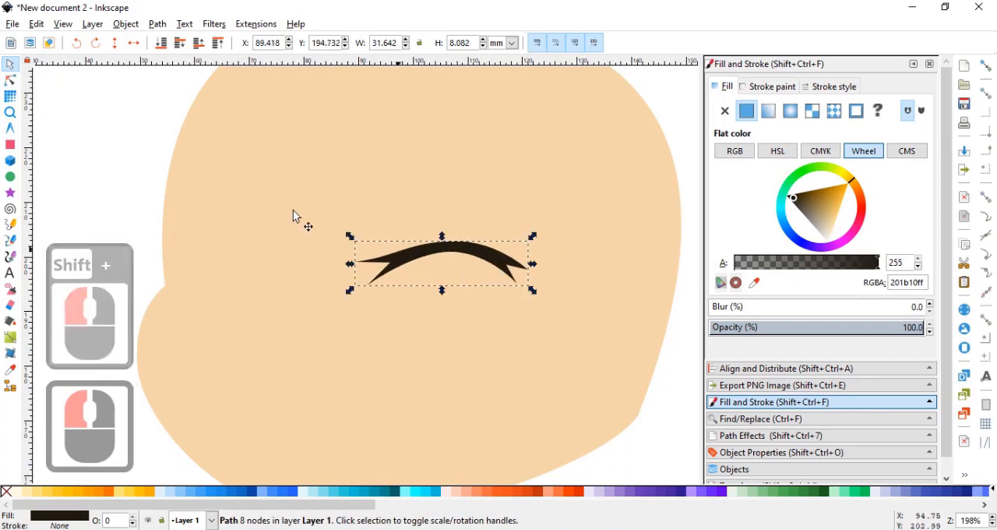
Raise the eye's arch slightly and reshape its left fork by moving the notch node outward and the upper tip node up.
{"action": "left_click", "coordinate": [11, 81]}
{"action": "left_click_drag", "start_coordinate": [491, 223], "coordinate": [461, 240]}
{"action": "left_click", "coordinate": [405, 274], "text": "ctrl"}
{"action": "scroll", "coordinate": [405, 274], "scroll_direction": "up", "scroll_amount": 2}
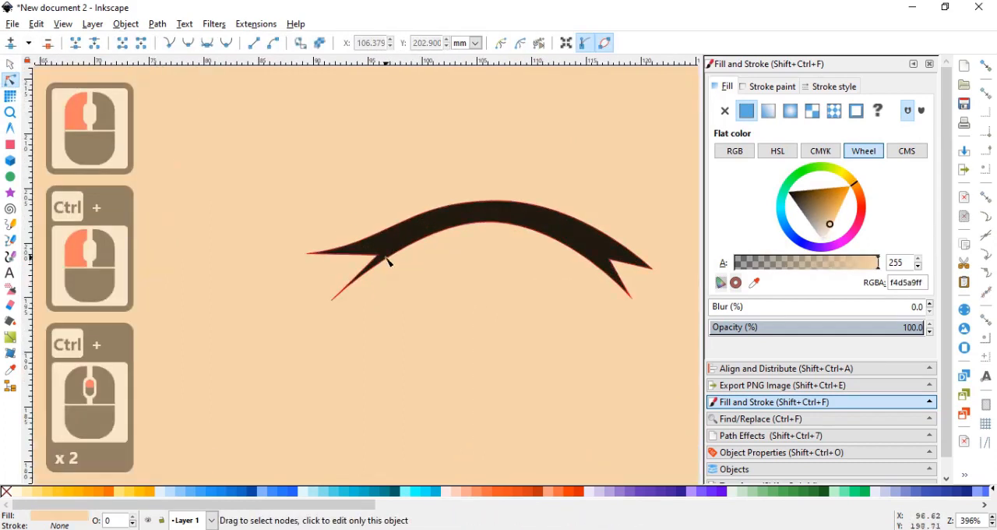
{"action": "left_click_drag", "start_coordinate": [383, 256], "coordinate": [373, 227]}
{"action": "scroll", "coordinate": [462, 286], "scroll_direction": "down", "scroll_amount": 2}
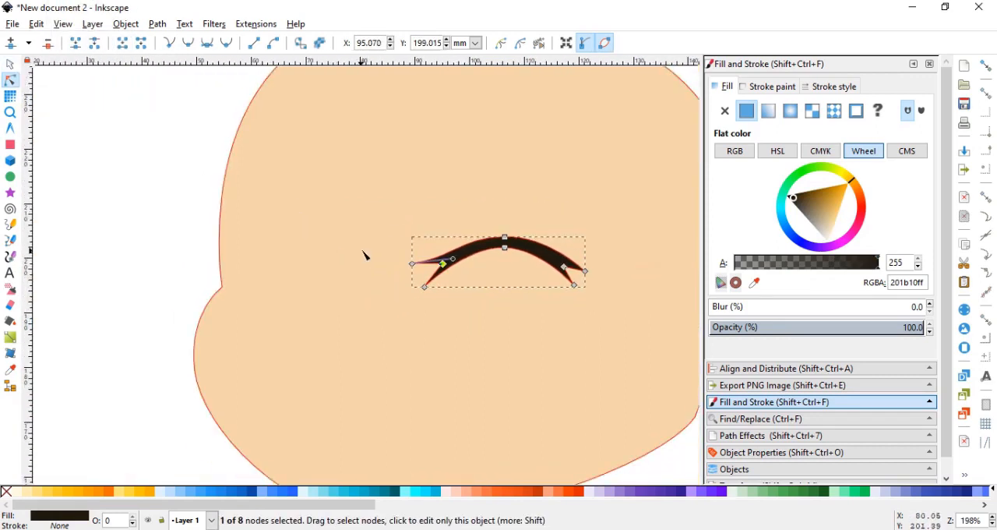
{"action": "scroll", "coordinate": [412, 257], "scroll_direction": "up", "scroll_amount": 1}
{"action": "left_click_drag", "start_coordinate": [412, 267], "coordinate": [419, 258]}
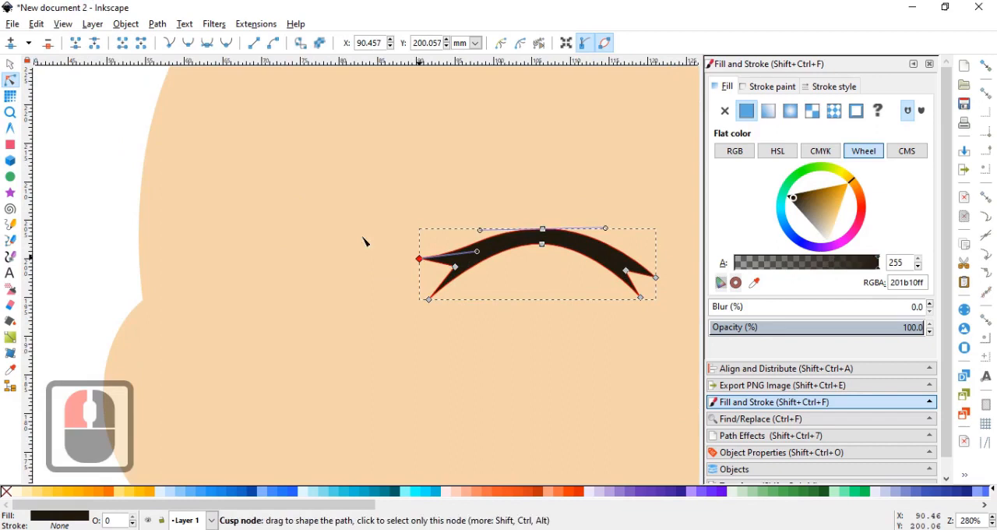
Duplicate the closed eye, flip the copy horizontally, and place it slightly narrower on the face's left side.
{"action": "left_click", "coordinate": [7, 64]}
{"action": "scroll", "coordinate": [311, 211], "scroll_direction": "down", "scroll_amount": 2}
{"action": "key", "text": "ctrl+d"}
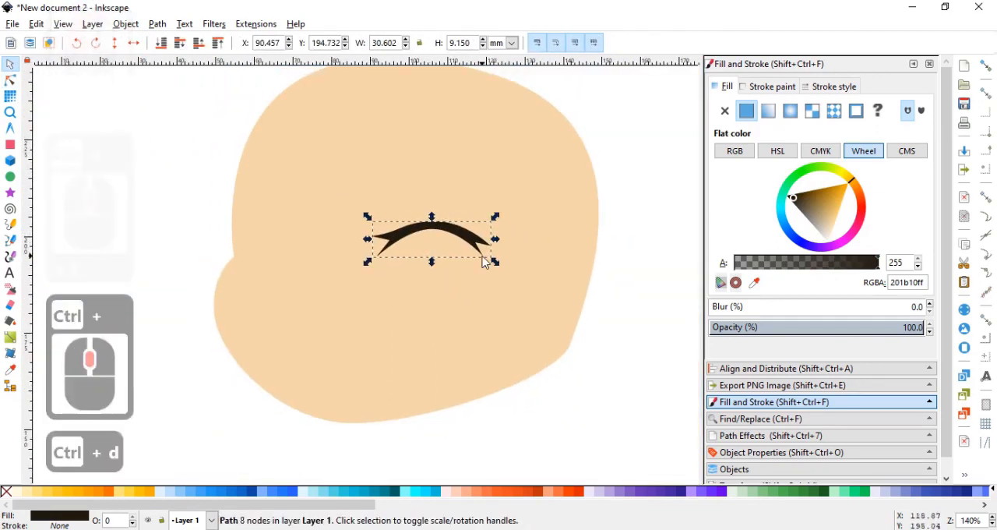
{"action": "key", "text": "h"}
{"action": "left_click_drag", "start_coordinate": [482, 241], "coordinate": [342, 245]}
Rotate both closed eyes slightly so their outer ends sit lower, and nudge them closer together.
{"action": "left_click", "coordinate": [438, 234]}
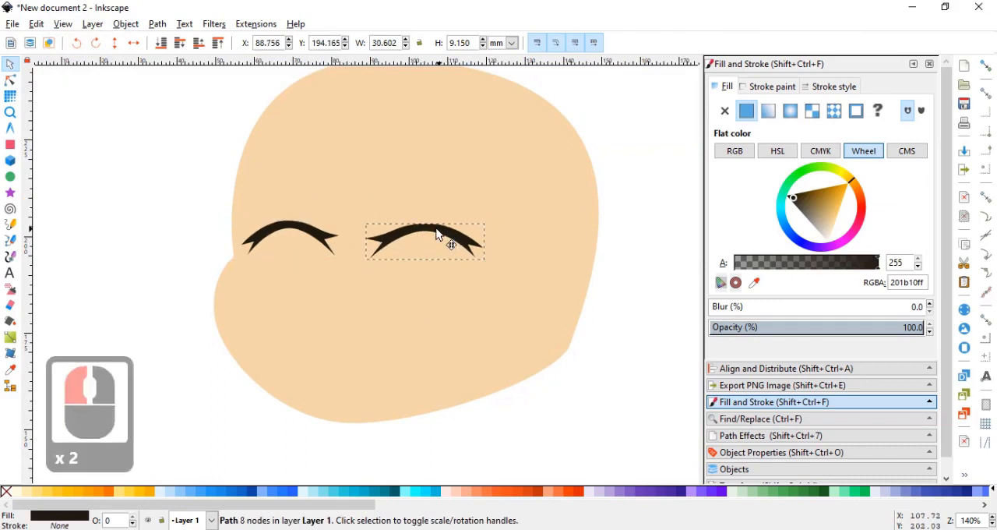
{"action": "left_click", "coordinate": [442, 234]}
{"action": "left_click_drag", "start_coordinate": [490, 235], "coordinate": [493, 226]}
{"action": "left_click_drag", "start_coordinate": [293, 227], "coordinate": [309, 221]}
{"action": "left_click", "coordinate": [223, 211]}
Draw a closed four-node Bezier mouth outline below the eyes, about 34 mm wide, with a gently arched upper edge and pointed bottom.
{"action": "left_click", "coordinate": [10, 242]}
{"action": "scroll", "coordinate": [350, 283], "scroll_direction": "up", "scroll_amount": 2}
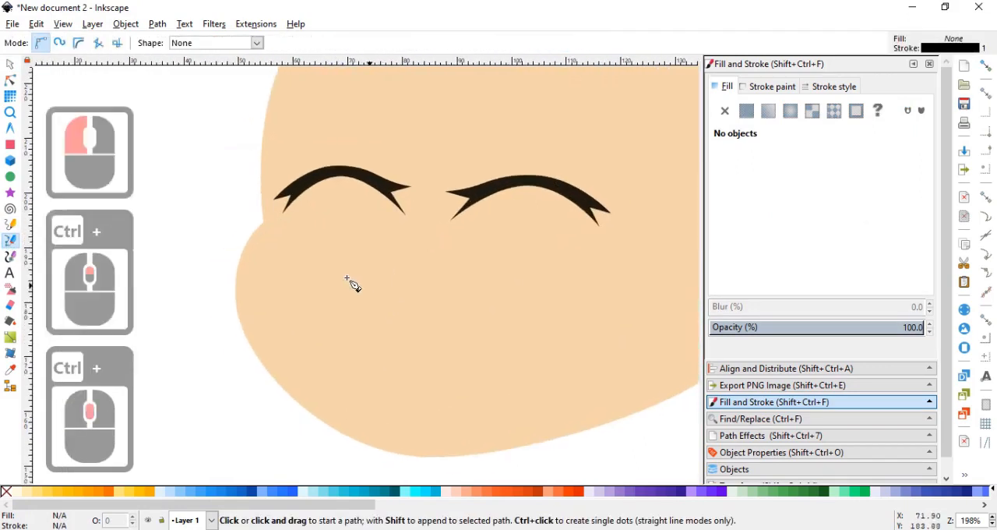
{"action": "left_click", "coordinate": [325, 271]}
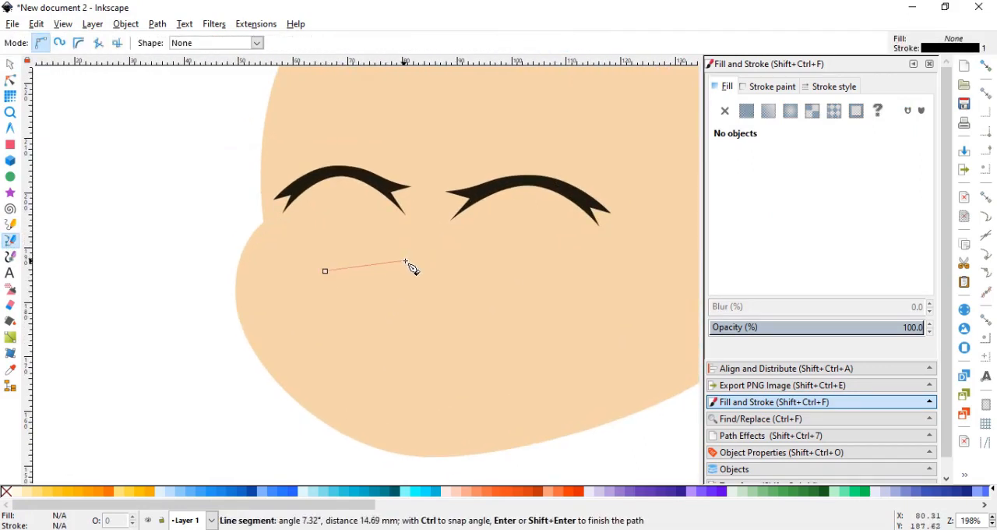
{"action": "left_click_drag", "start_coordinate": [405, 261], "coordinate": [433, 259]}
{"action": "left_click", "coordinate": [510, 275]}
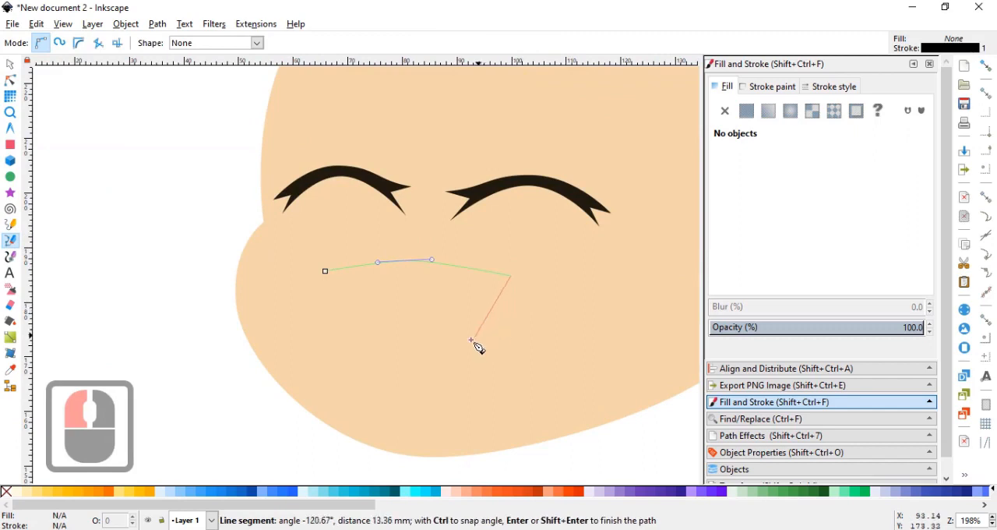
{"action": "left_click", "coordinate": [411, 362]}
{"action": "left_click", "coordinate": [326, 272]}
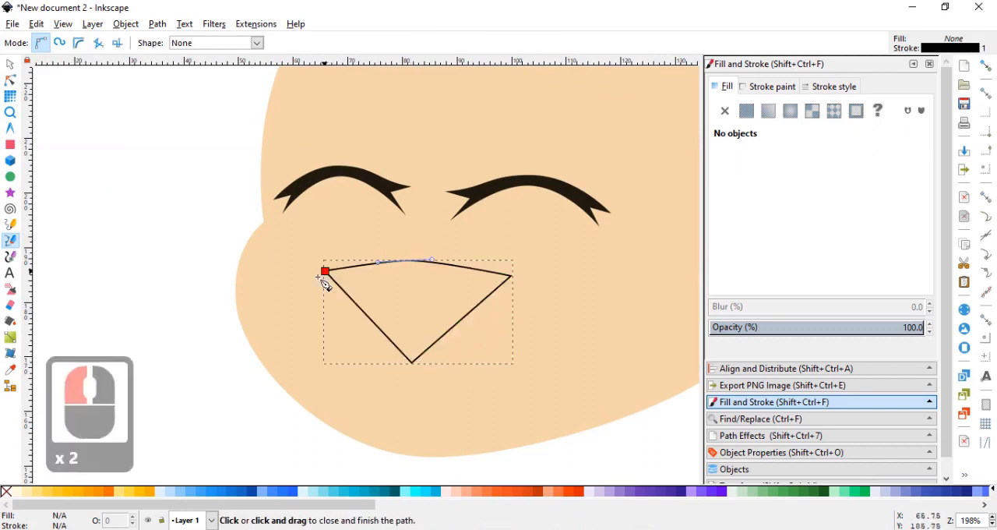
Round the mouth's lower edge by making its bottom node symmetric, lengthening the handles, and moving the node slightly right.
{"action": "left_click", "coordinate": [10, 81]}
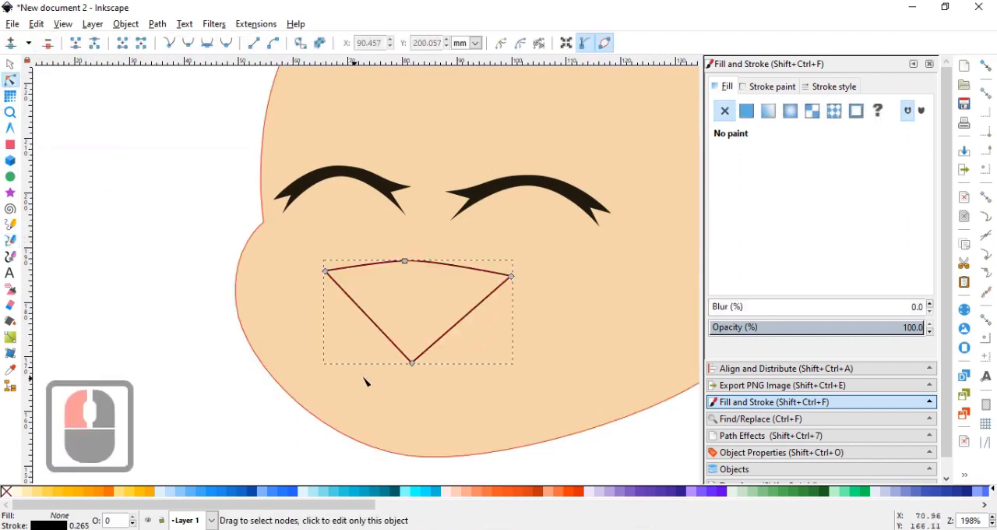
{"action": "left_click", "coordinate": [215, 47]}
{"action": "left_click_drag", "start_coordinate": [458, 367], "coordinate": [497, 364]}
{"action": "left_click", "coordinate": [412, 364]}
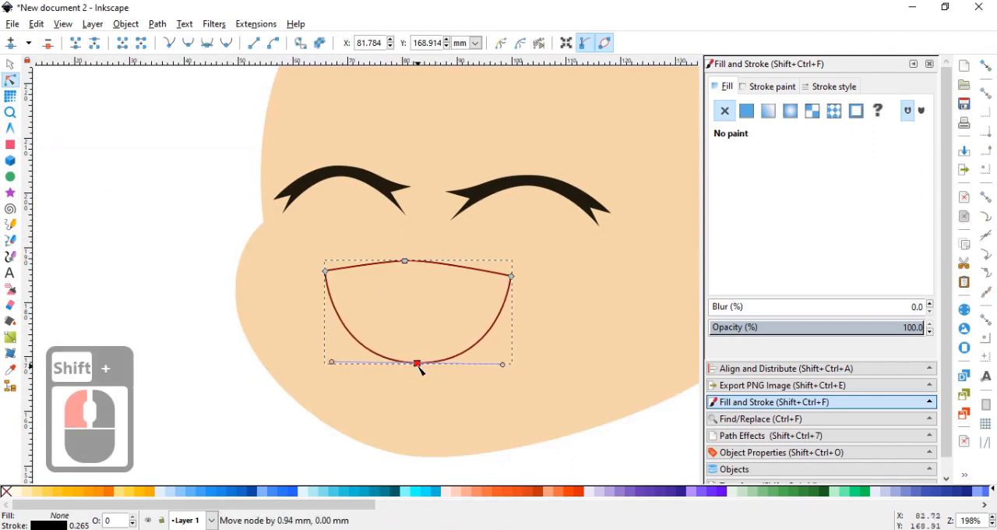
Rotate the mouth outline slightly clockwise to follow the tilt of the face.
{"action": "left_click", "coordinate": [10, 64]}
{"action": "scroll", "coordinate": [346, 240], "scroll_direction": "down", "scroll_amount": 2, "text": "ctrl"}
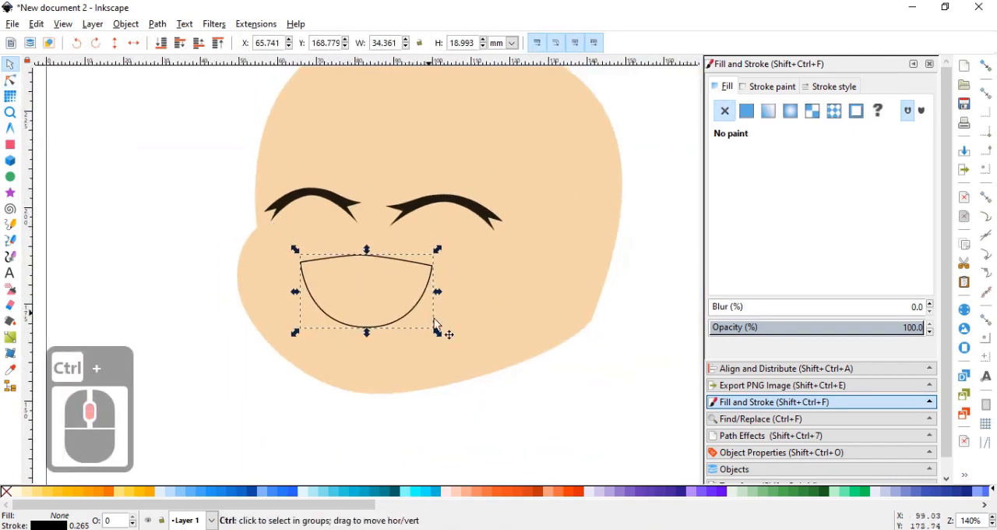
{"action": "left_click", "coordinate": [436, 290]}
{"action": "left_click_drag", "start_coordinate": [440, 282], "coordinate": [441, 262]}
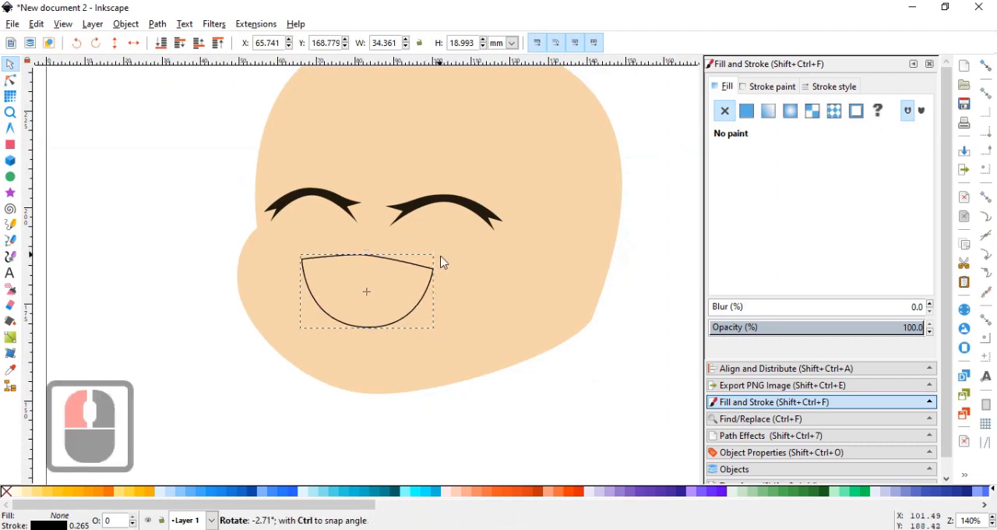
Remove the mouth's stroke and give it a flat coral red fill, e66b63ff.
{"action": "left_click", "coordinate": [768, 87]}
{"action": "left_click", "coordinate": [724, 111]}
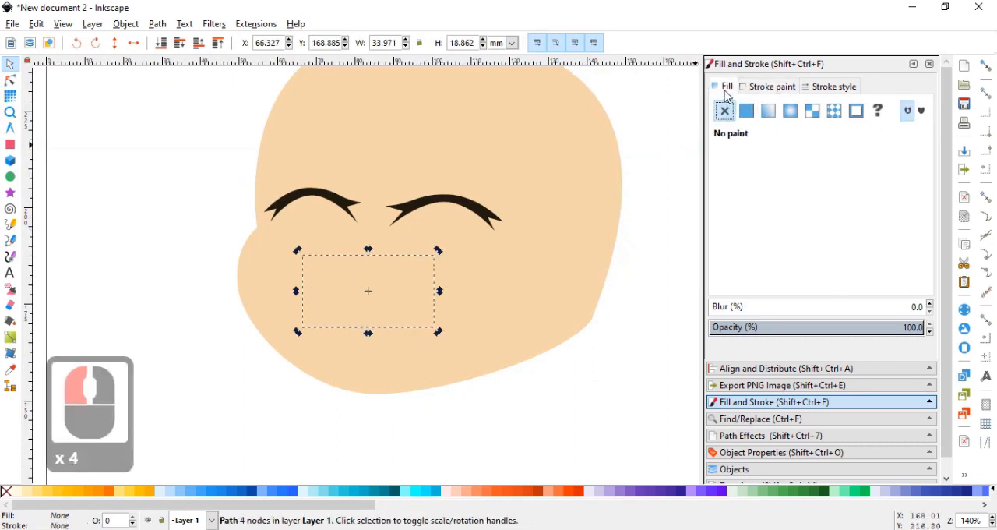
{"action": "left_click_drag", "start_coordinate": [536, 293], "coordinate": [638, 257]}
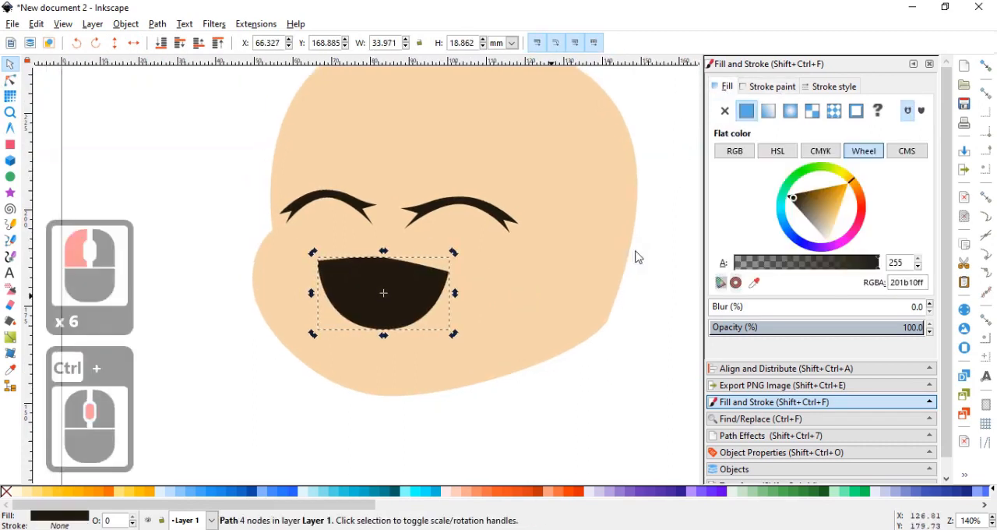
{"action": "left_click", "coordinate": [859, 210]}
{"action": "left_click", "coordinate": [834, 209]}
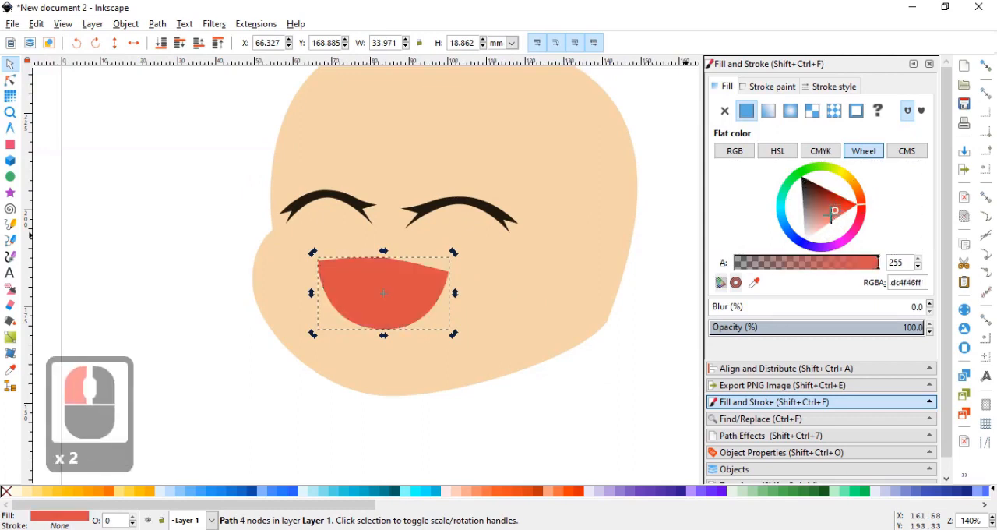
{"action": "left_click", "coordinate": [831, 215]}
Draw a closed six-node Bezier outline for the upper teeth across the mouth, extending above the mouth's upper edge.
{"action": "scroll", "coordinate": [414, 257], "scroll_direction": "up", "scroll_amount": 1}
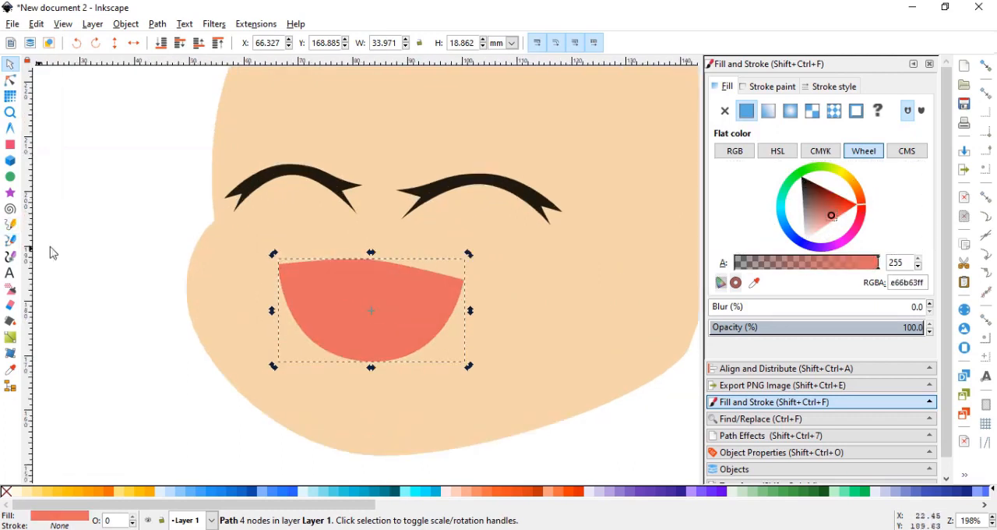
{"action": "left_click", "coordinate": [10, 240]}
{"action": "scroll", "coordinate": [364, 294], "scroll_direction": "up", "scroll_amount": 1}
{"action": "left_click", "coordinate": [254, 236]}
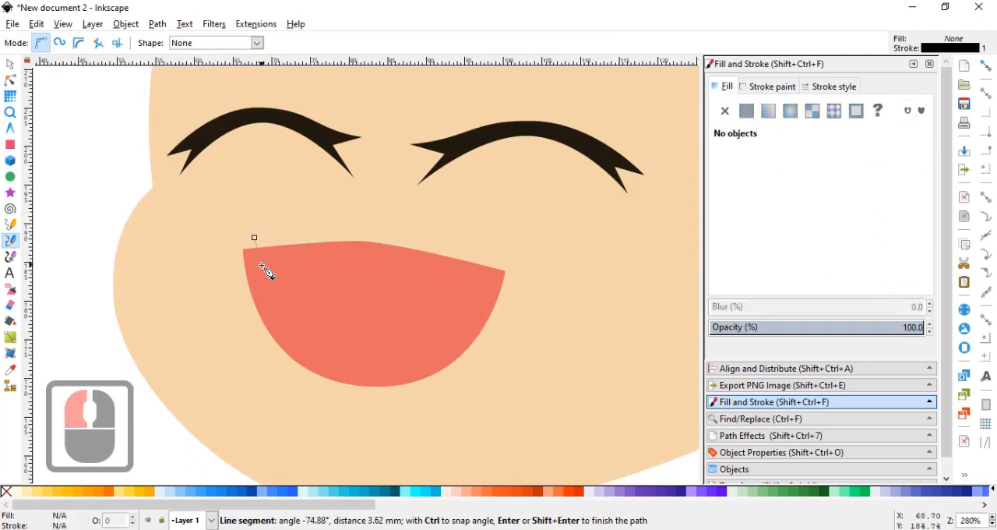
{"action": "left_click_drag", "start_coordinate": [263, 268], "coordinate": [278, 278]}
{"action": "left_click_drag", "start_coordinate": [412, 280], "coordinate": [497, 281]}
{"action": "left_click", "coordinate": [519, 257]}
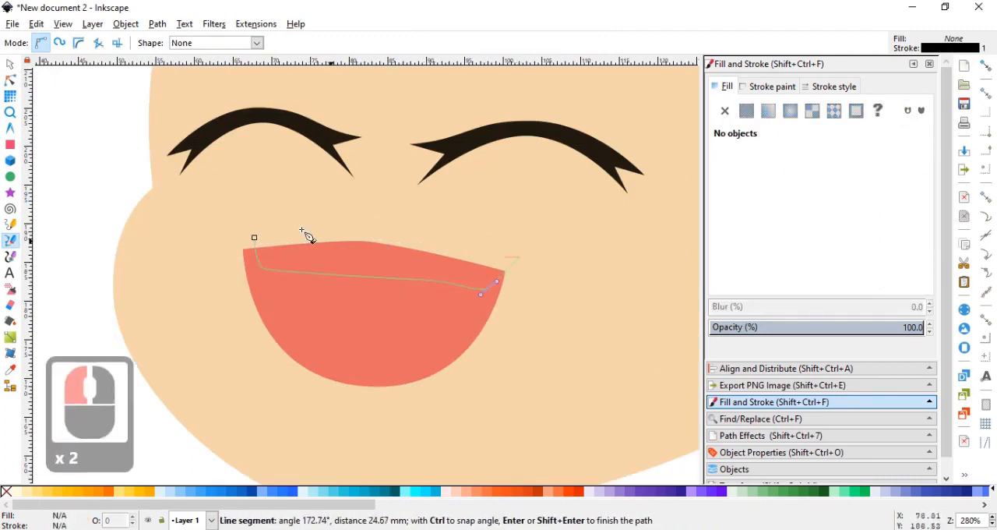
{"action": "left_click", "coordinate": [339, 219]}
{"action": "left_click", "coordinate": [254, 238]}
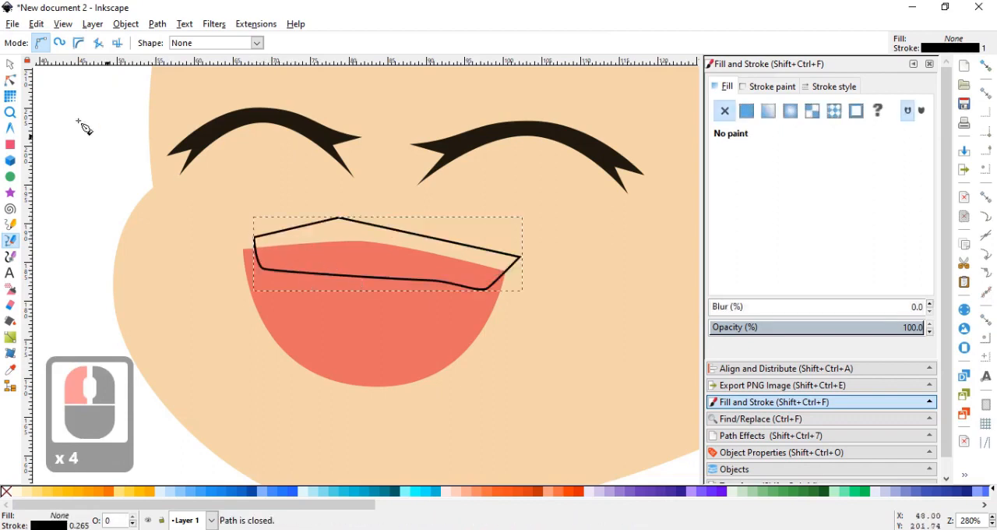
Narrow the teeth outline from both sides to about 31.6 mm so it fits inside the mouth's corners.
{"action": "left_click", "coordinate": [11, 64]}
{"action": "left_click_drag", "start_coordinate": [526, 257], "coordinate": [515, 257]}
{"action": "left_click_drag", "start_coordinate": [248, 253], "coordinate": [255, 254]}
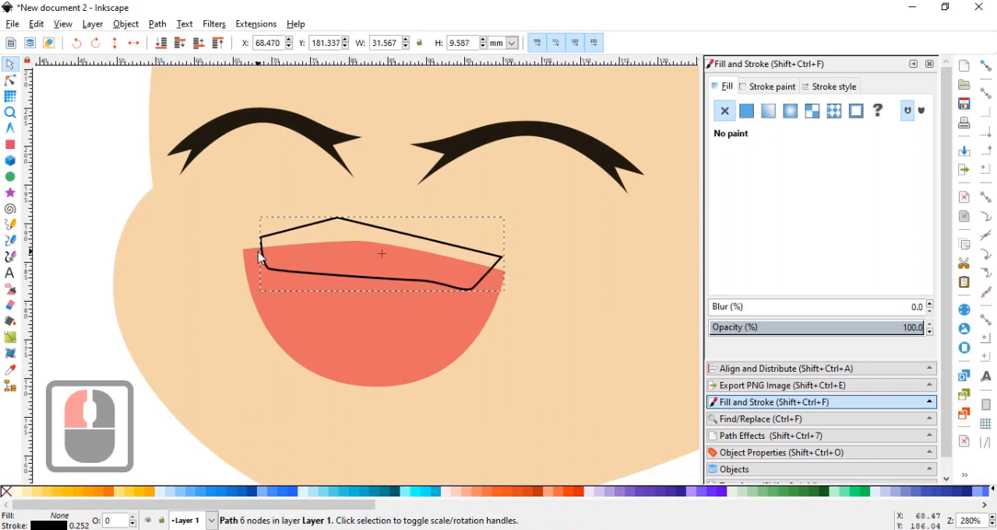
Delete the middle node on the teeth's lower edge and adjust the neighbouring handles to form a gentle, nearly straight curve.
{"action": "left_click", "coordinate": [12, 81]}
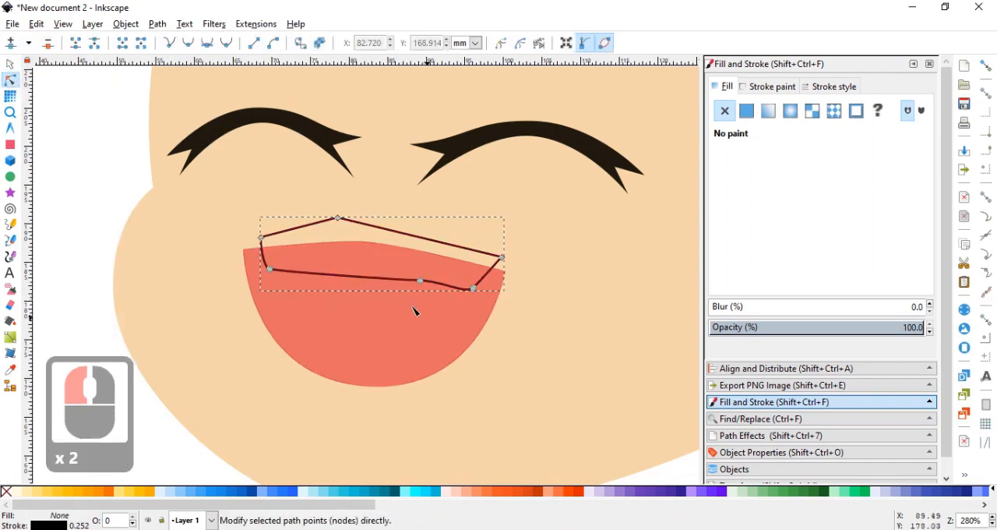
{"action": "left_click", "coordinate": [420, 280]}
{"action": "left_click", "coordinate": [48, 44]}
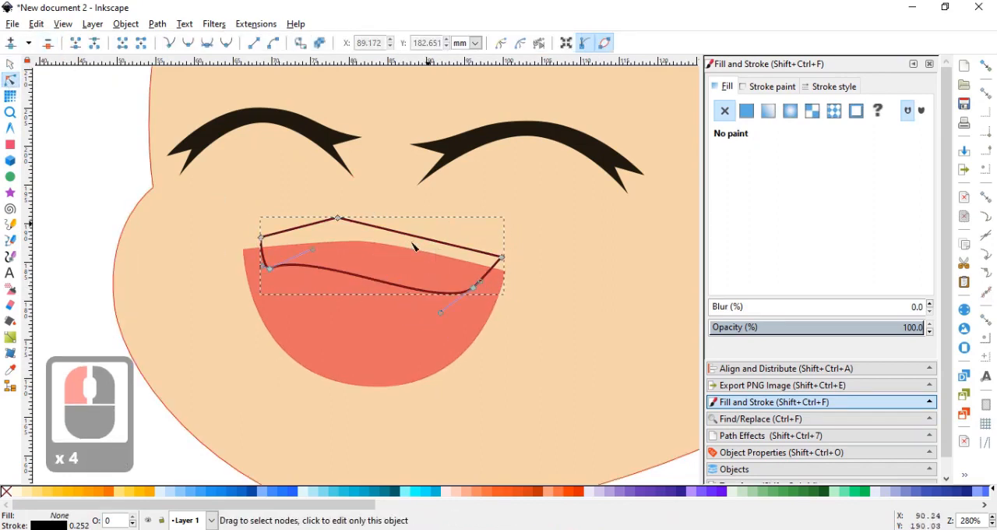
{"action": "left_click_drag", "start_coordinate": [443, 302], "coordinate": [405, 286]}
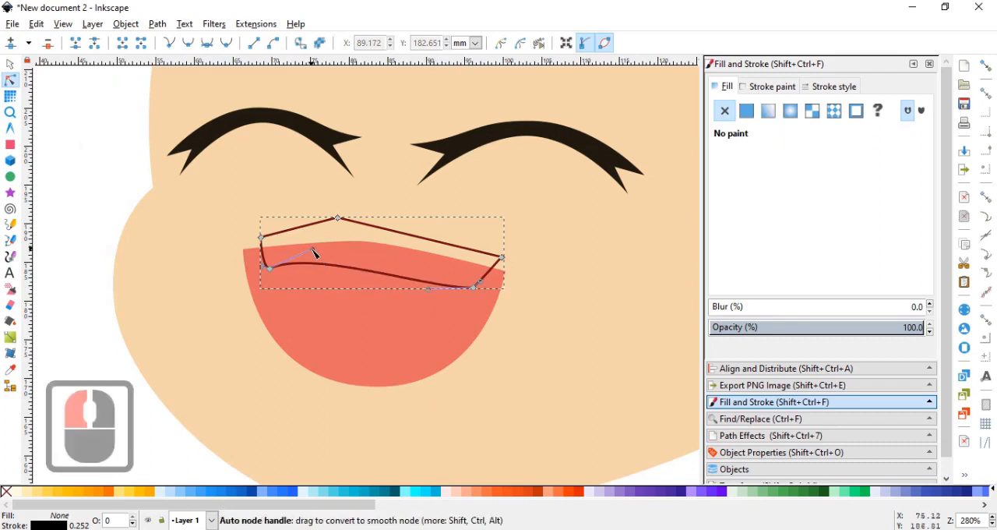
{"action": "left_click_drag", "start_coordinate": [312, 248], "coordinate": [277, 273]}
Remove the teeth outline's stroke and fill the shape with flat white, ffffffff.
{"action": "left_click", "coordinate": [771, 86]}
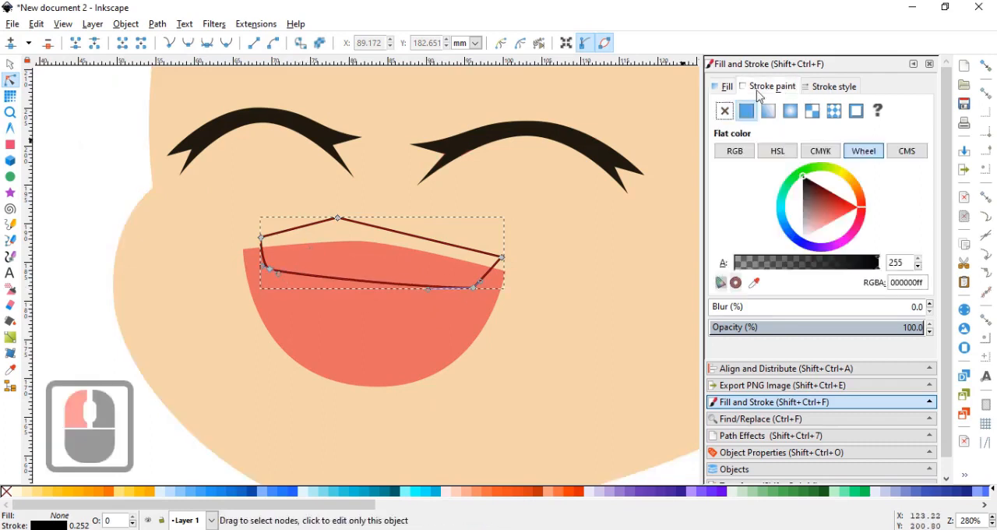
{"action": "left_click", "coordinate": [725, 111]}
{"action": "left_click", "coordinate": [723, 86]}
{"action": "left_click", "coordinate": [746, 110]}
{"action": "left_click_drag", "start_coordinate": [569, 189], "coordinate": [615, 192]}
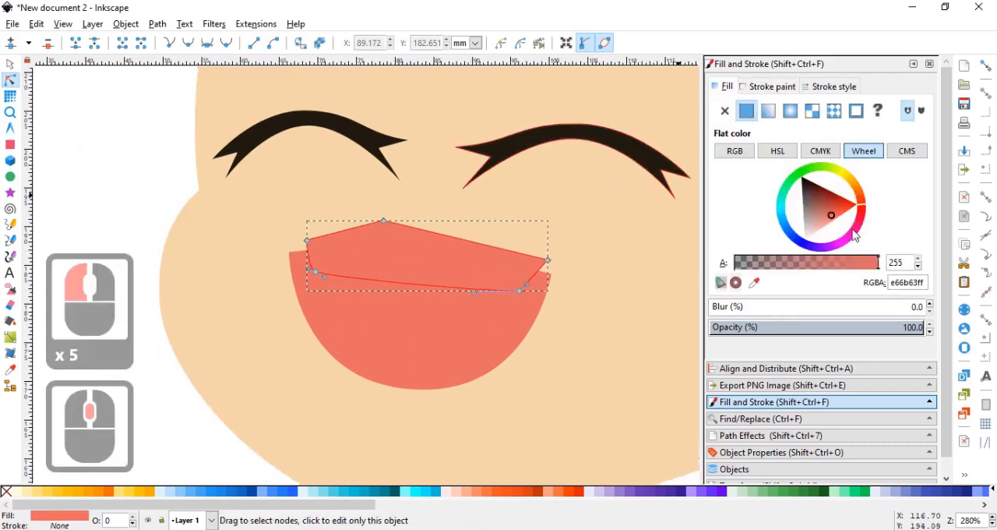
{"action": "left_click_drag", "start_coordinate": [808, 232], "coordinate": [685, 248]}
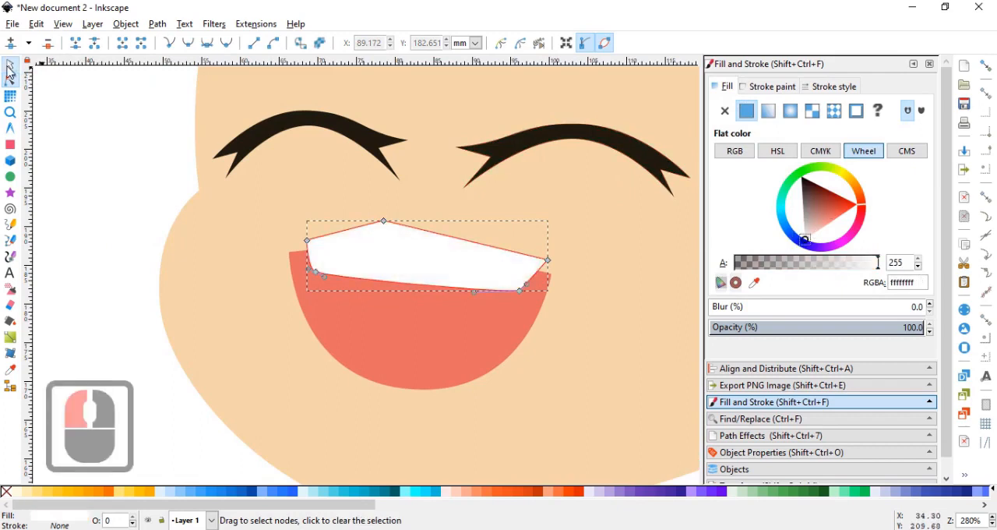
Duplicate the mouth and intersect the copy with the white teeth shape to trim the teeth to the mouth's outline.
{"action": "left_click", "coordinate": [9, 65]}
{"action": "left_click", "coordinate": [416, 349]}
{"action": "key", "text": "ctrl+d"}
{"action": "left_click", "coordinate": [381, 232], "text": "shift"}
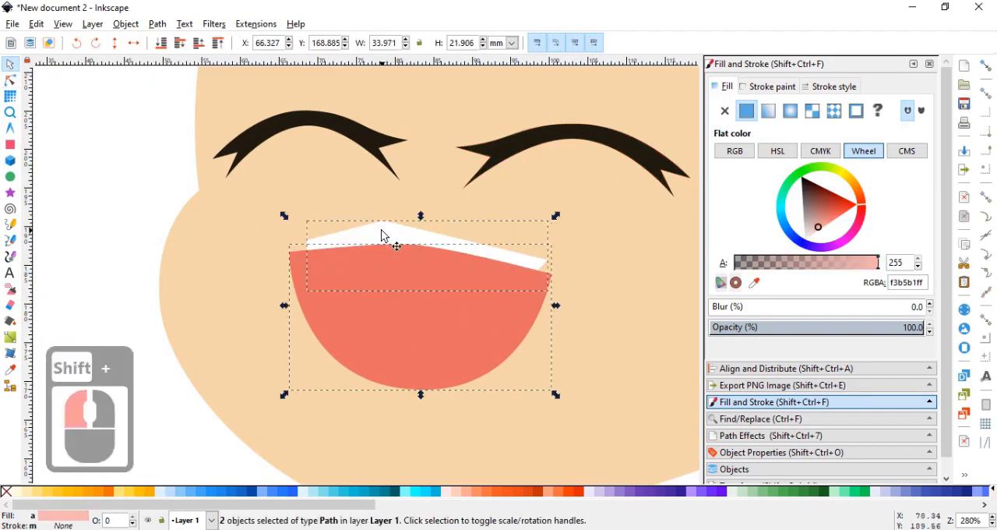
{"action": "key", "text": "ctrl+shift+8"}
{"action": "scroll", "coordinate": [393, 229], "scroll_direction": "down", "scroll_amount": 3, "text": "ctrl"}
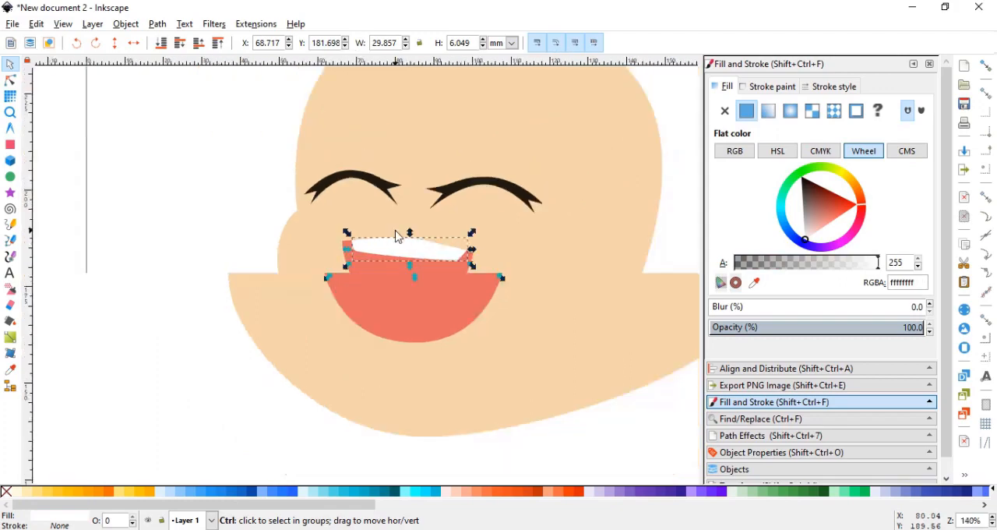
{"action": "scroll", "coordinate": [340, 195], "scroll_direction": "down", "scroll_amount": 2, "text": "ctrl"}
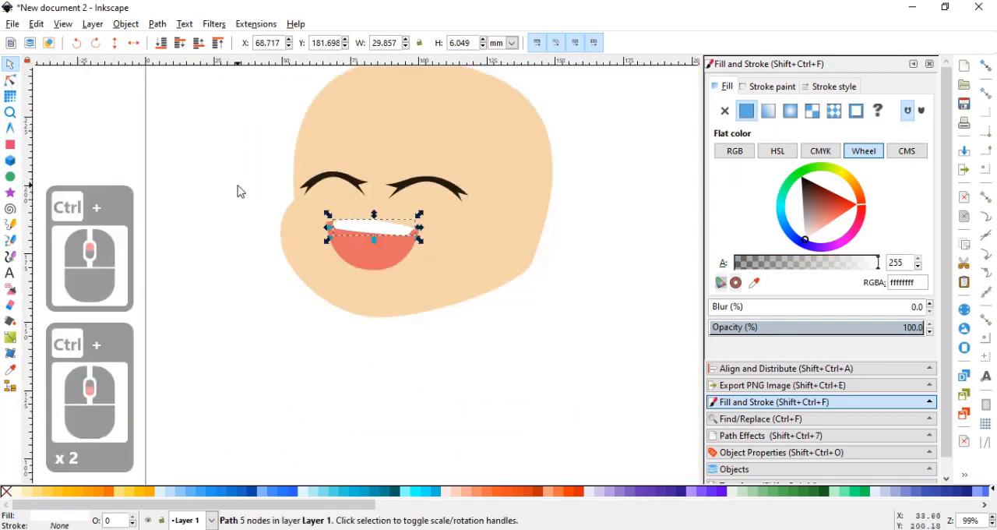
{"action": "left_click", "coordinate": [239, 187]}
Select the mouth and the teeth together and lower their shared upper-edge middle node by about 1.1 mm.
{"action": "left_click_drag", "start_coordinate": [293, 206], "coordinate": [321, 213]}
{"action": "scroll", "coordinate": [408, 227], "scroll_direction": "up", "scroll_amount": 3, "text": "ctrl"}
{"action": "left_click", "coordinate": [400, 260]}
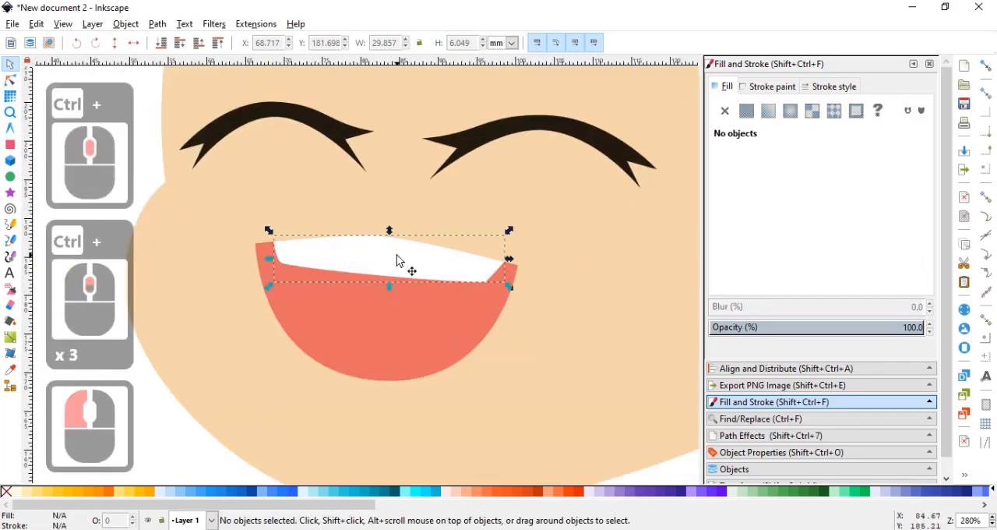
{"action": "left_click", "coordinate": [263, 250], "text": "shift"}
{"action": "left_click", "coordinate": [10, 80]}
{"action": "scroll", "coordinate": [379, 240], "scroll_direction": "up", "scroll_amount": 2, "text": "ctrl"}
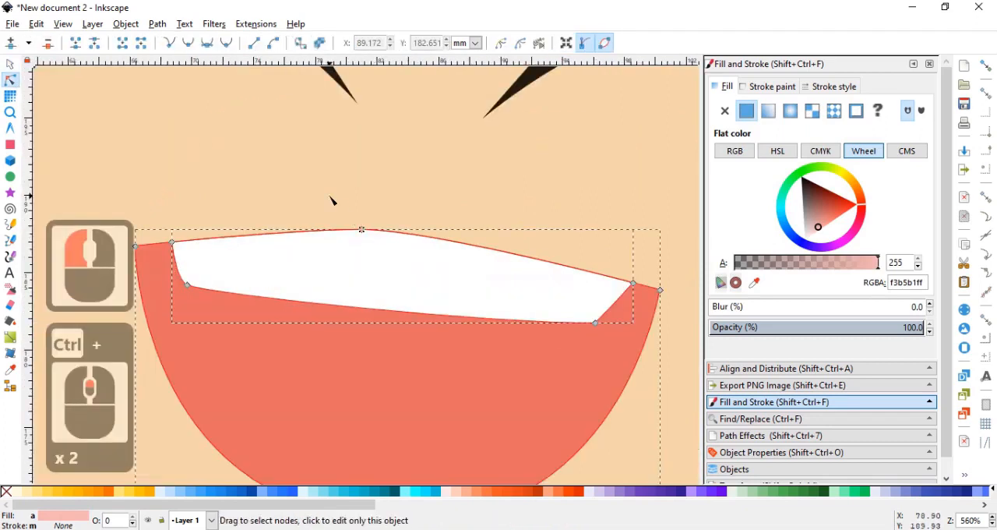
{"action": "left_click", "coordinate": [361, 234]}
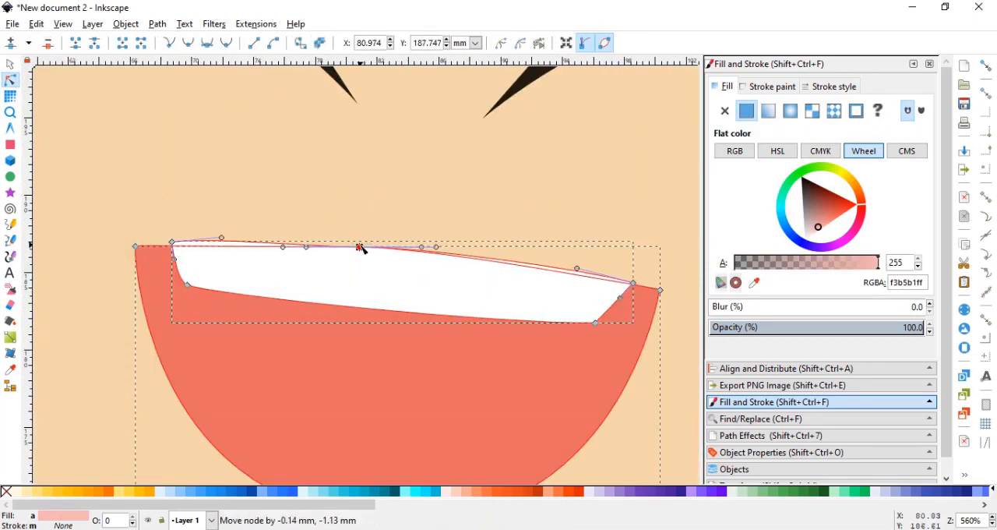
{"action": "double_click", "coordinate": [359, 247]}
{"action": "scroll", "coordinate": [374, 274], "scroll_direction": "up", "scroll_amount": 1}
{"action": "scroll", "coordinate": [374, 273], "scroll_direction": "down", "scroll_amount": 3}
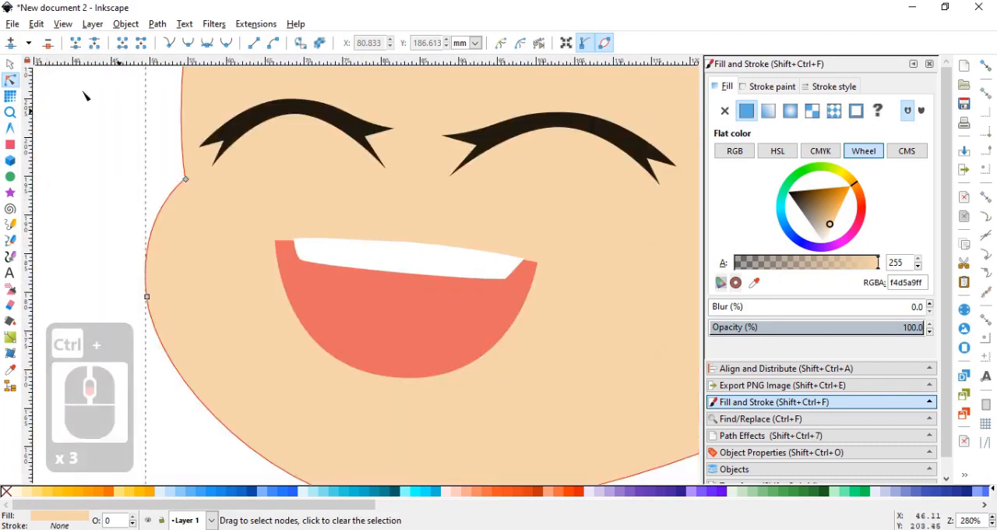
Duplicate the coral mouth and intersect the copy with the white teeth to trim them to the lowered upper edge.
{"action": "left_click", "coordinate": [11, 66]}
{"action": "left_click", "coordinate": [356, 304]}
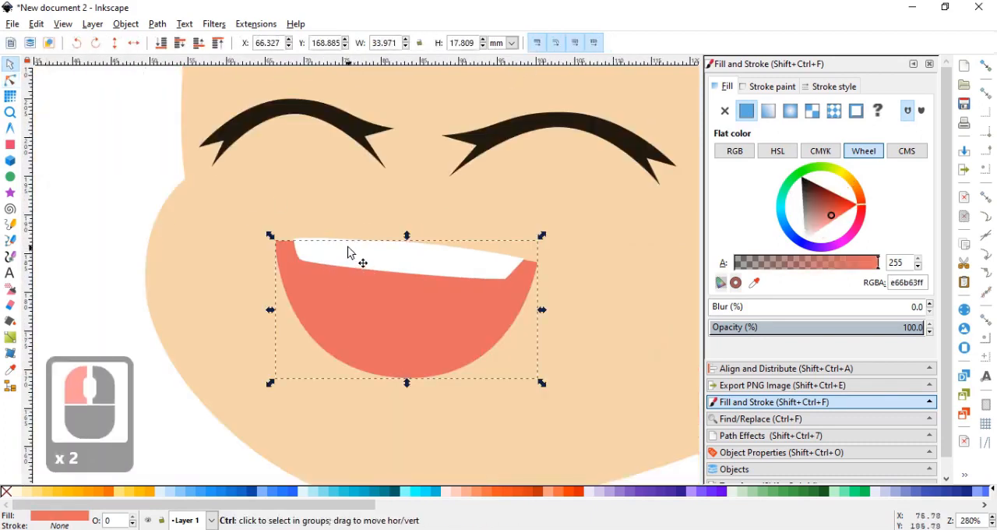
{"action": "key", "text": "ctrl+d"}
{"action": "scroll", "coordinate": [331, 255], "scroll_direction": "up", "scroll_amount": 4}
{"action": "left_click", "coordinate": [275, 228], "text": "shift"}
{"action": "scroll", "coordinate": [319, 243], "scroll_direction": "down", "scroll_amount": 2}
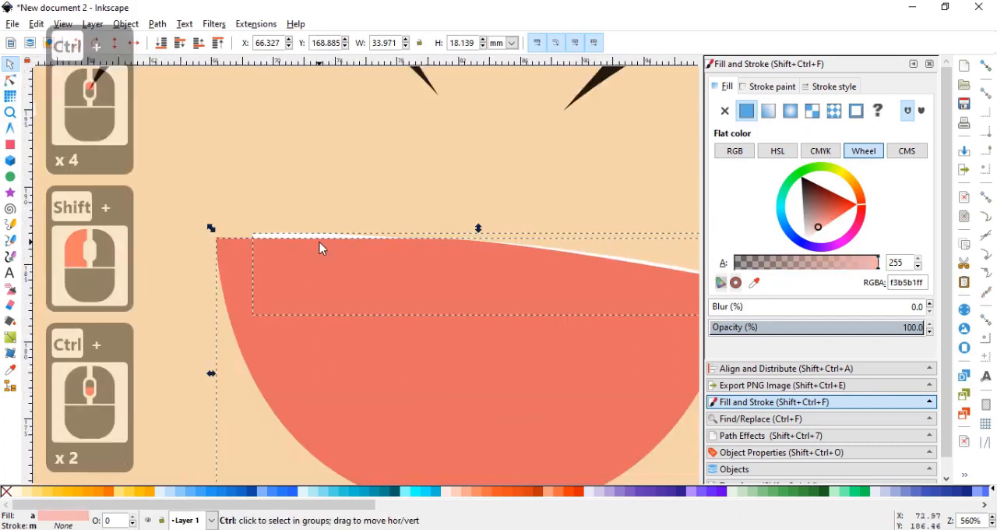
{"action": "key", "text": "ctrl+asterisk"}
{"action": "scroll", "coordinate": [323, 246], "scroll_direction": "down", "scroll_amount": 6}
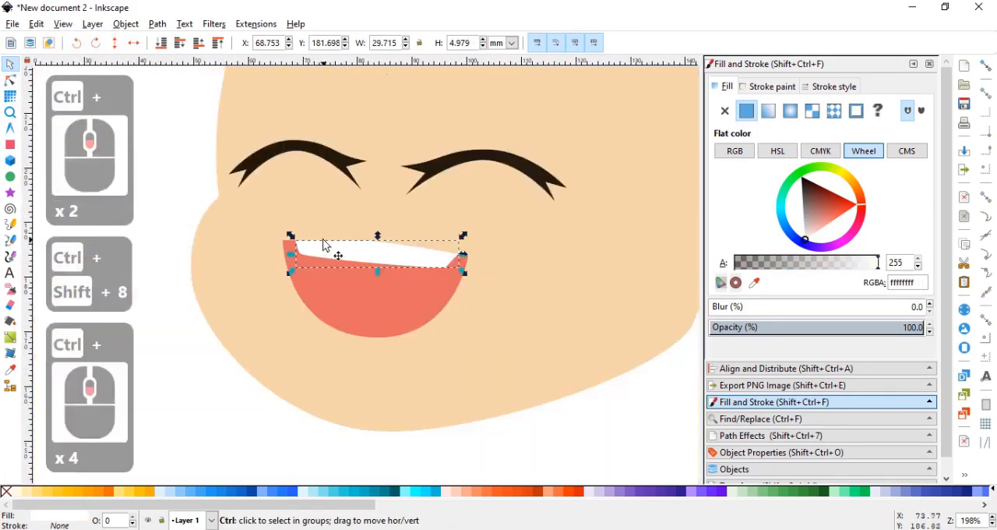
Delete the white teeth shape from the mouth.
{"action": "left_click", "coordinate": [467, 342]}
{"action": "scroll", "coordinate": [421, 257], "scroll_direction": "up", "scroll_amount": 2}
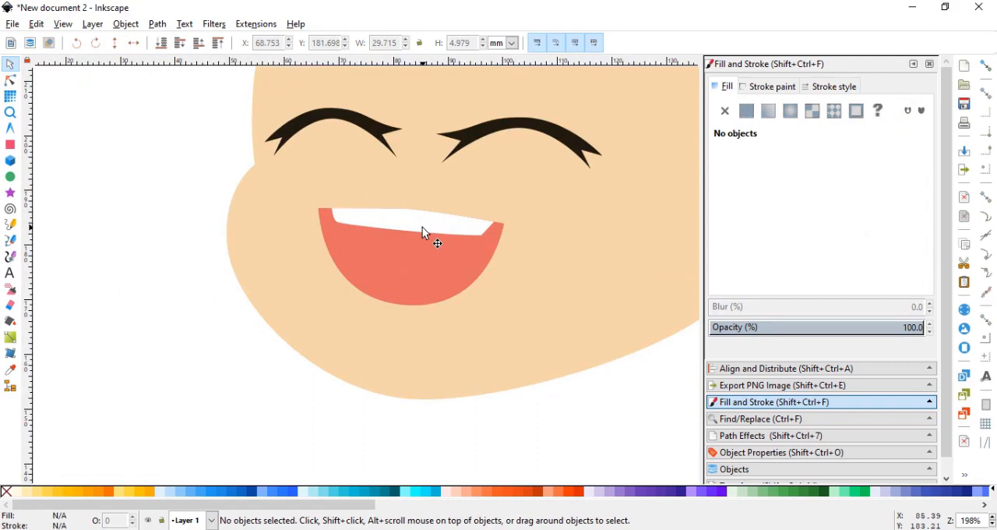
{"action": "left_click", "coordinate": [423, 228]}
{"action": "key", "text": "Delete"}
Raise the middle node of the mouth's upper edge slightly and lengthen its right handle to form a smooth, gently sloping curve.
{"action": "left_click", "coordinate": [338, 212]}
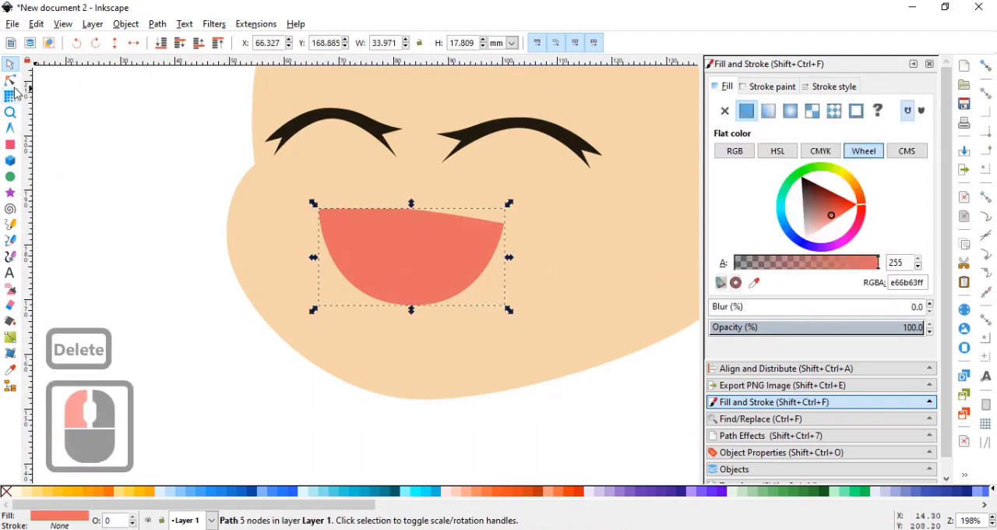
{"action": "left_click", "coordinate": [10, 80]}
{"action": "scroll", "coordinate": [364, 201], "scroll_direction": "up", "scroll_amount": 1}
{"action": "left_click", "coordinate": [411, 211]}
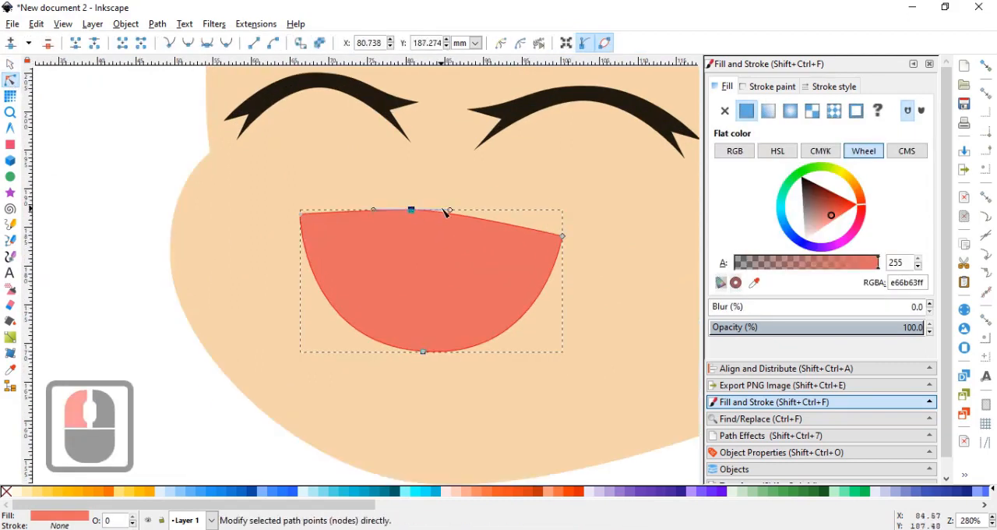
{"action": "left_click_drag", "start_coordinate": [495, 213], "coordinate": [499, 212]}
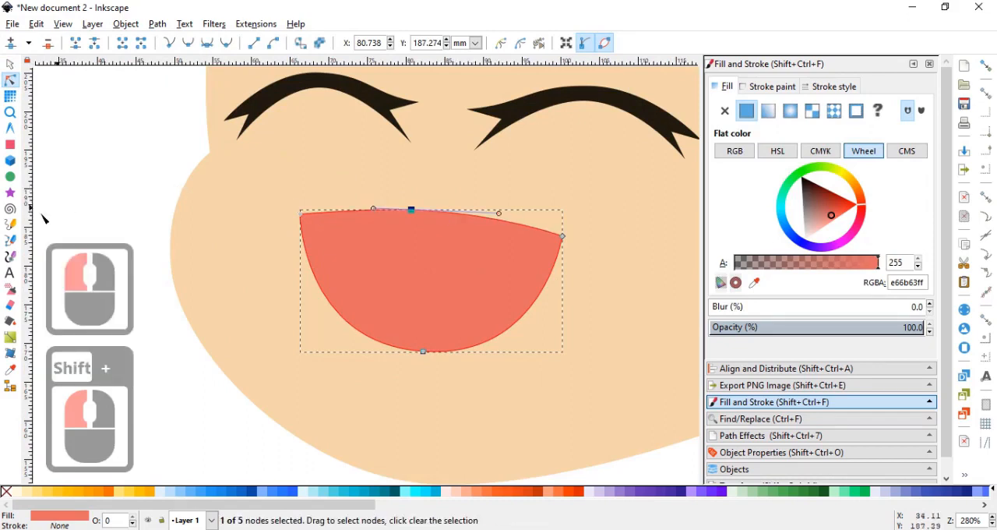
Draw a new closed Bezier teeth outline overlapping the mouth's upper edge, with slanted ends and a curved lower edge.
{"action": "left_click", "coordinate": [10, 239]}
{"action": "left_click", "coordinate": [322, 205]}
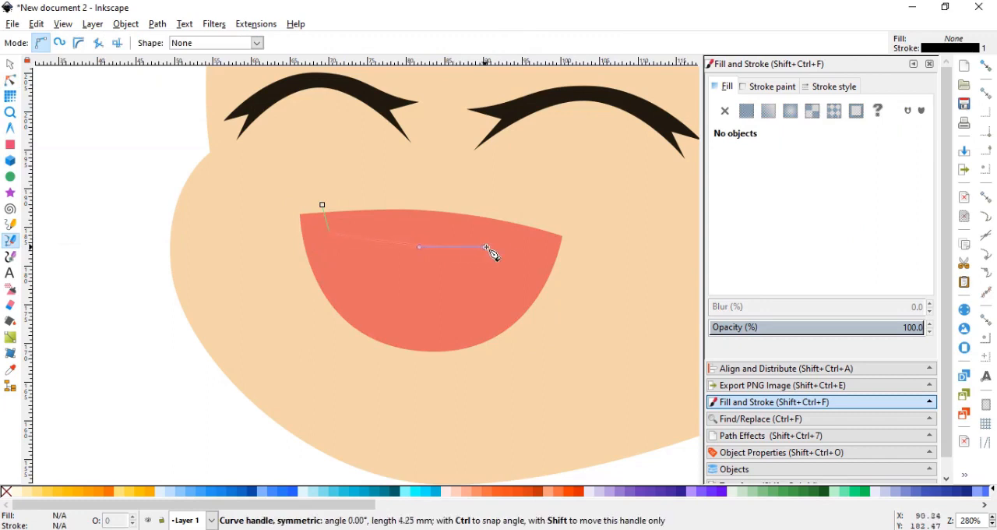
{"action": "left_click_drag", "start_coordinate": [487, 247], "coordinate": [536, 241]}
{"action": "left_click", "coordinate": [550, 220]}
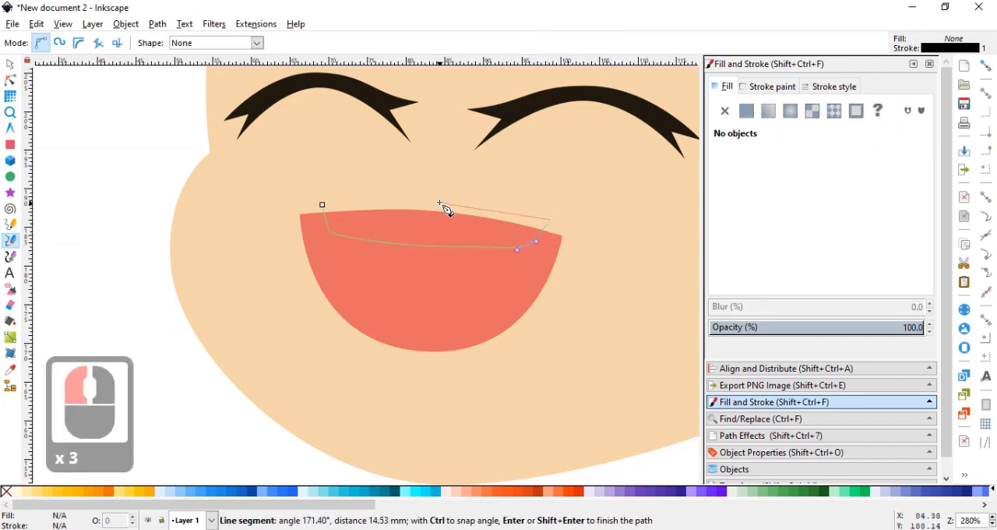
{"action": "left_click", "coordinate": [323, 205]}
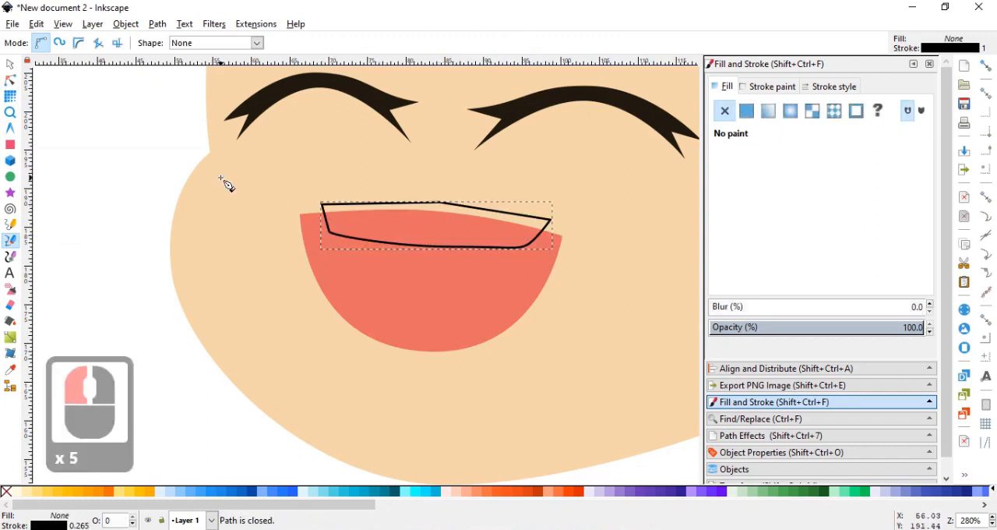
Delete the middle node on the new teeth outline's lower edge and shorten the neighbouring handles to flatten the curve.
{"action": "left_click", "coordinate": [11, 80]}
{"action": "left_click", "coordinate": [452, 246]}
{"action": "left_click", "coordinate": [47, 43]}
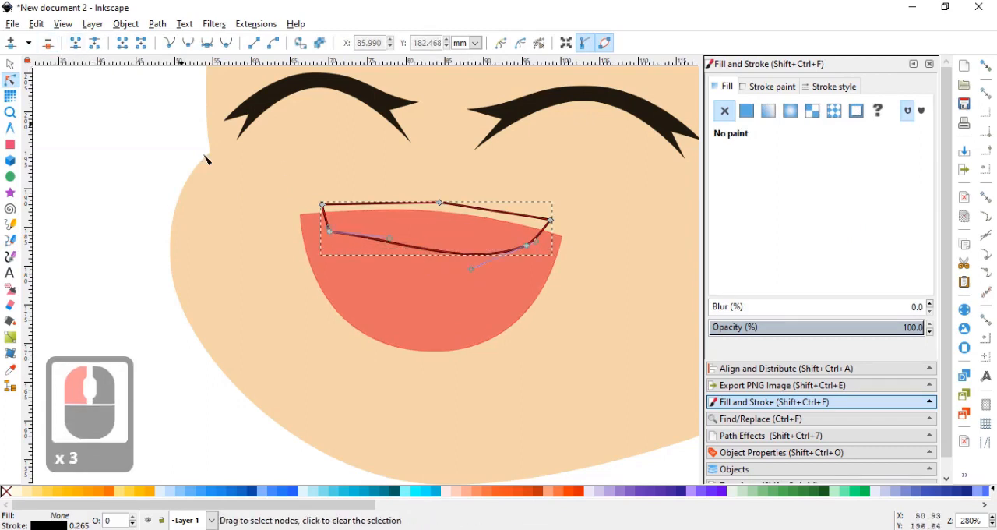
{"action": "left_click_drag", "start_coordinate": [395, 250], "coordinate": [335, 243]}
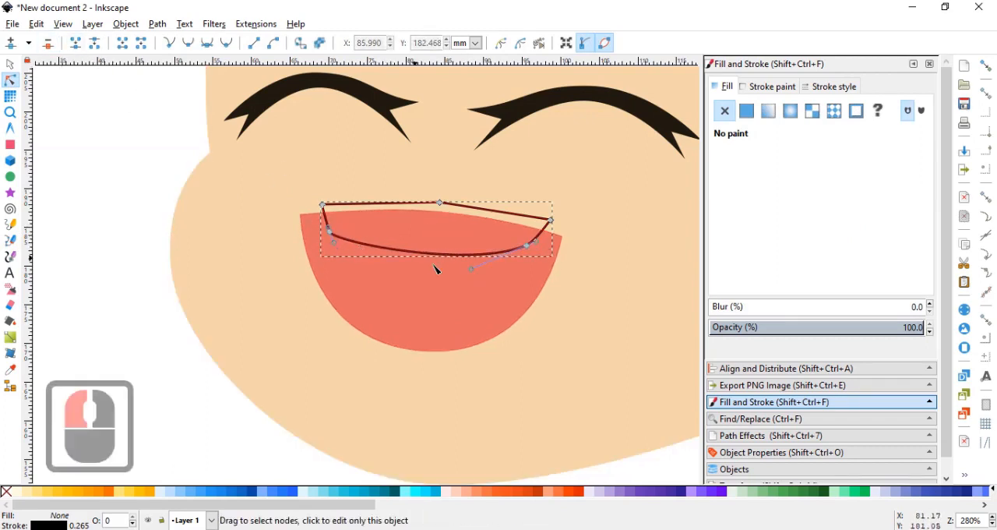
{"action": "left_click_drag", "start_coordinate": [472, 272], "coordinate": [505, 252]}
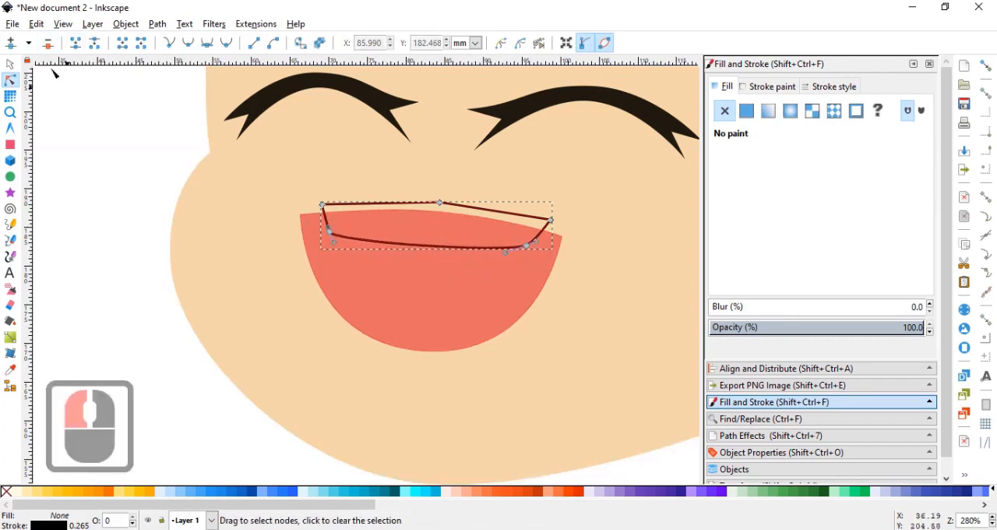
Duplicate the mouth and intersect the copy with the new teeth outline so the teeth follow the mouth's upper edge.
{"action": "left_click", "coordinate": [10, 65]}
{"action": "left_click", "coordinate": [415, 274]}
{"action": "key", "text": "ctrl+d"}
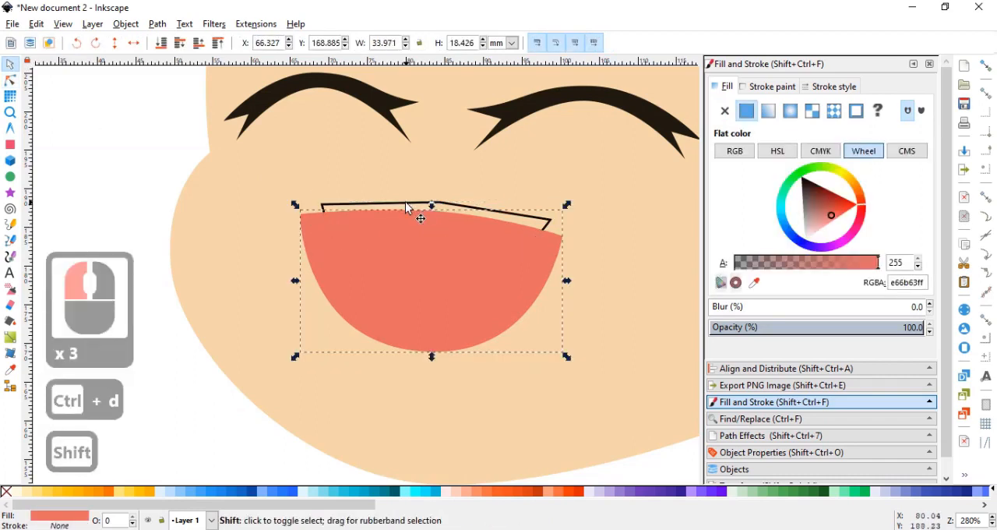
{"action": "left_click", "coordinate": [405, 202], "text": "shift"}
{"action": "key", "text": "ctrl+shift+8"}
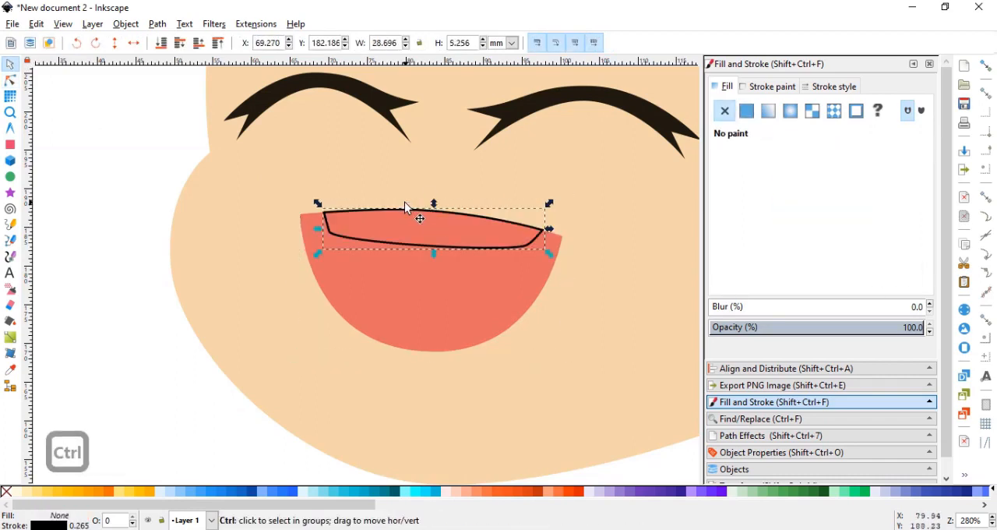
Remove the trimmed teeth's stroke and fill the shape with flat white.
{"action": "scroll", "coordinate": [405, 202], "scroll_direction": "down", "scroll_amount": 3}
{"action": "left_click", "coordinate": [763, 88]}
{"action": "left_click", "coordinate": [724, 111]}
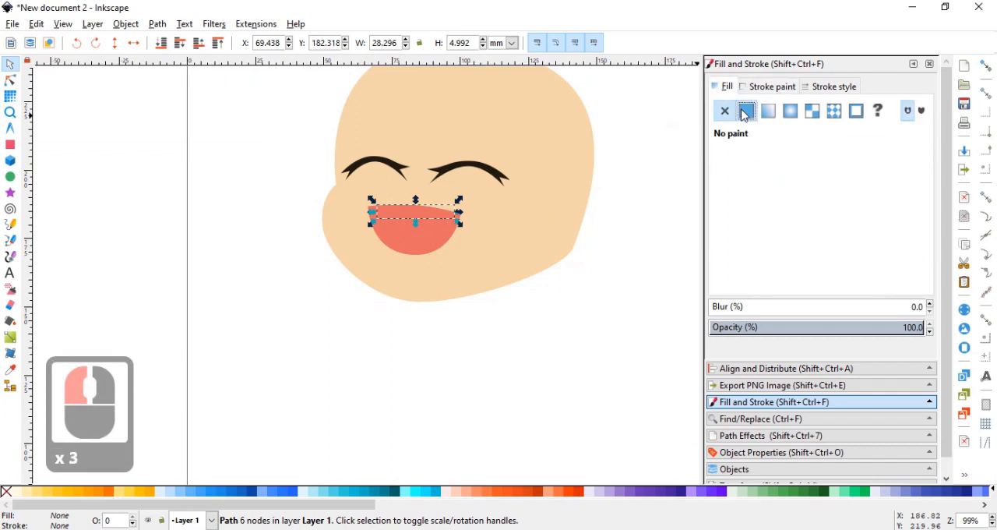
{"action": "left_click", "coordinate": [744, 112]}
{"action": "left_click", "coordinate": [803, 233]}
{"action": "left_click", "coordinate": [682, 285]}
Move the mouth and teeth down about 2 mm, and rotate both eyes together slightly clockwise.
{"action": "scroll", "coordinate": [552, 302], "scroll_direction": "down", "scroll_amount": 2}
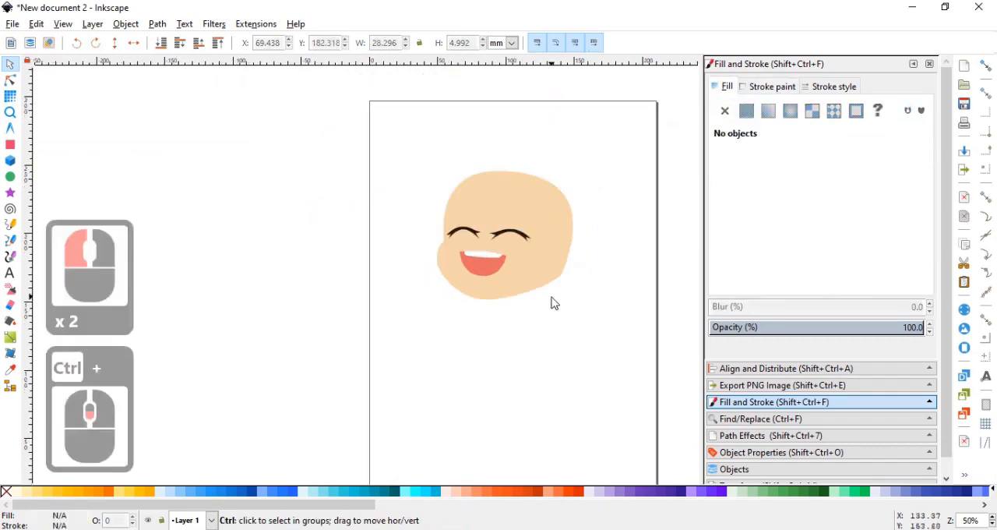
{"action": "scroll", "coordinate": [510, 273], "scroll_direction": "up", "scroll_amount": 1}
{"action": "scroll", "coordinate": [510, 271], "scroll_direction": "up", "scroll_amount": 1}
{"action": "left_click_drag", "start_coordinate": [309, 216], "coordinate": [506, 308]}
{"action": "left_click_drag", "start_coordinate": [464, 280], "coordinate": [463, 287]}
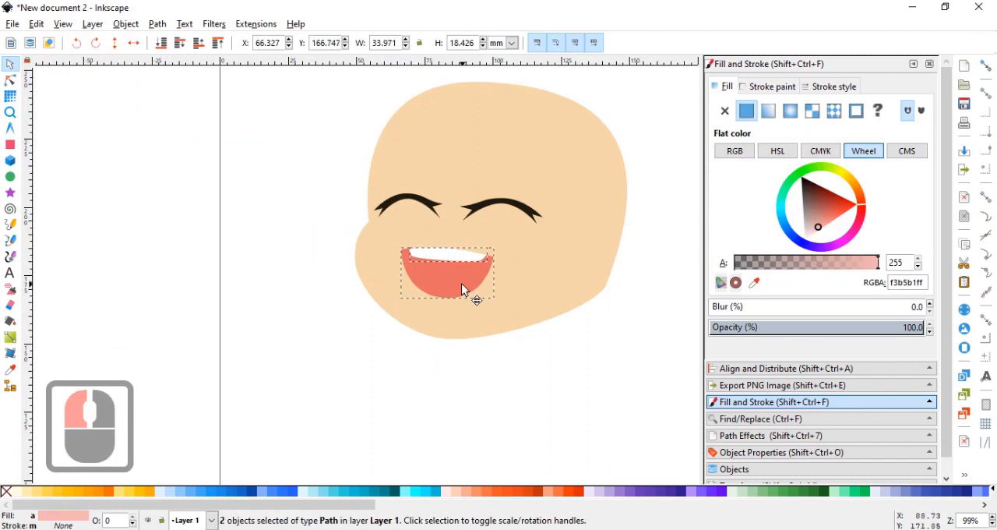
{"action": "left_click_drag", "start_coordinate": [304, 173], "coordinate": [589, 250]}
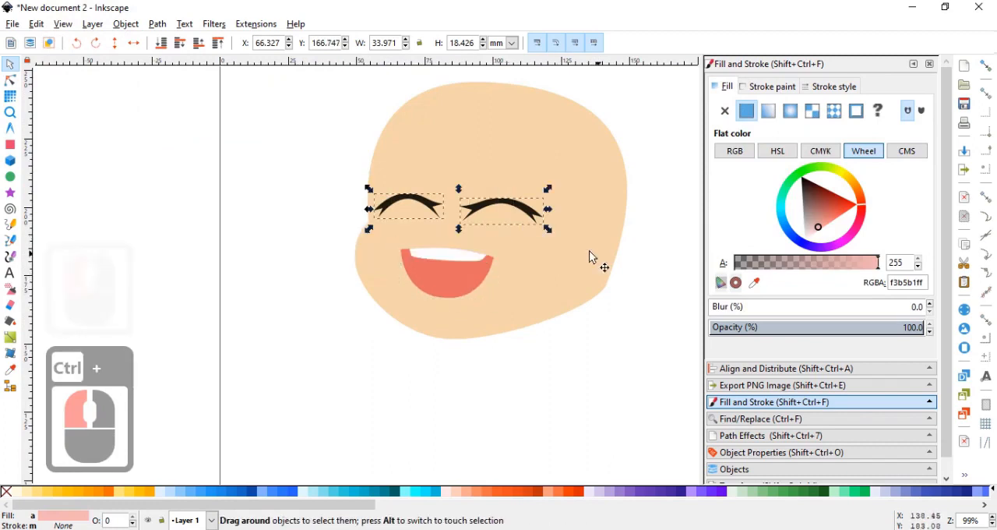
{"action": "left_click", "coordinate": [547, 195]}
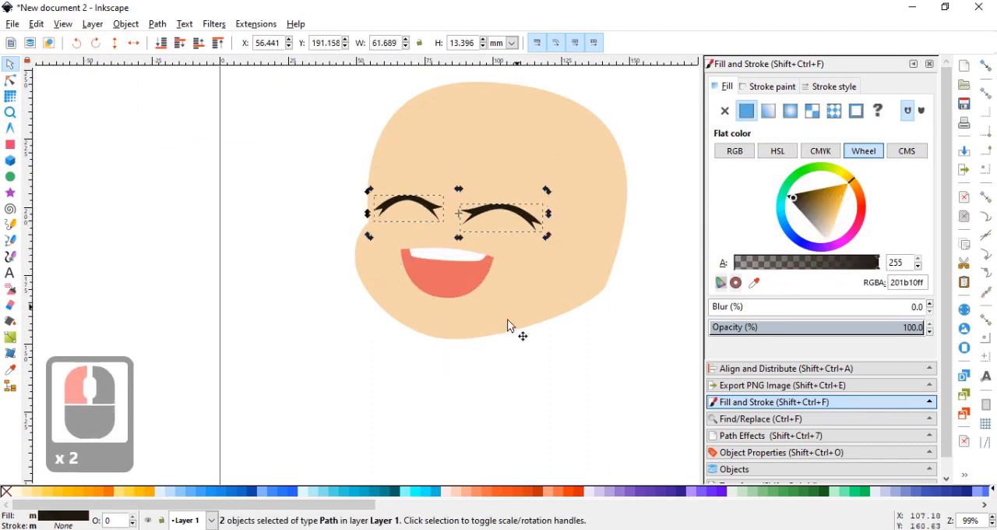
Move the bottom node of the peach face slightly up and to the right to shorten the chin.
{"action": "left_click", "coordinate": [507, 319]}
{"action": "left_click", "coordinate": [10, 81]}
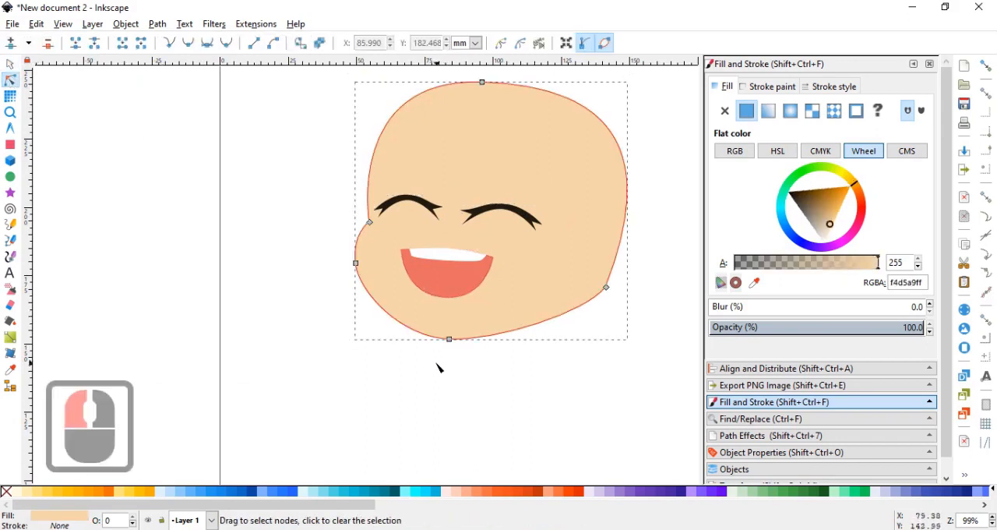
{"action": "double_click", "coordinate": [450, 339]}
{"action": "left_click_drag", "start_coordinate": [454, 338], "coordinate": [456, 334]}
{"action": "left_click", "coordinate": [118, 196]}
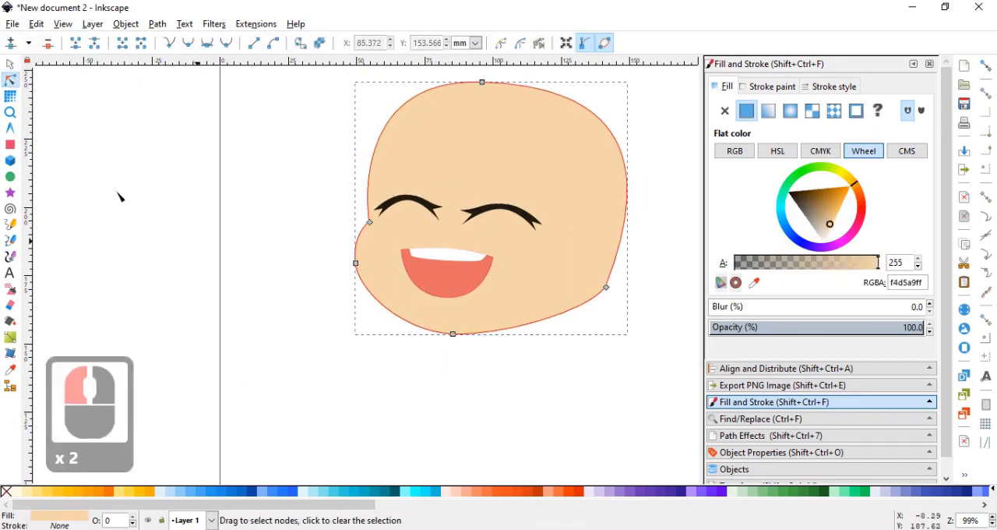
Draw a straight Bezier line about 82 mm wide from the notch above the left cheek to just inside the right jaw corner.
{"action": "left_click", "coordinate": [11, 64]}
{"action": "left_click_drag", "start_coordinate": [419, 223], "coordinate": [354, 272]}
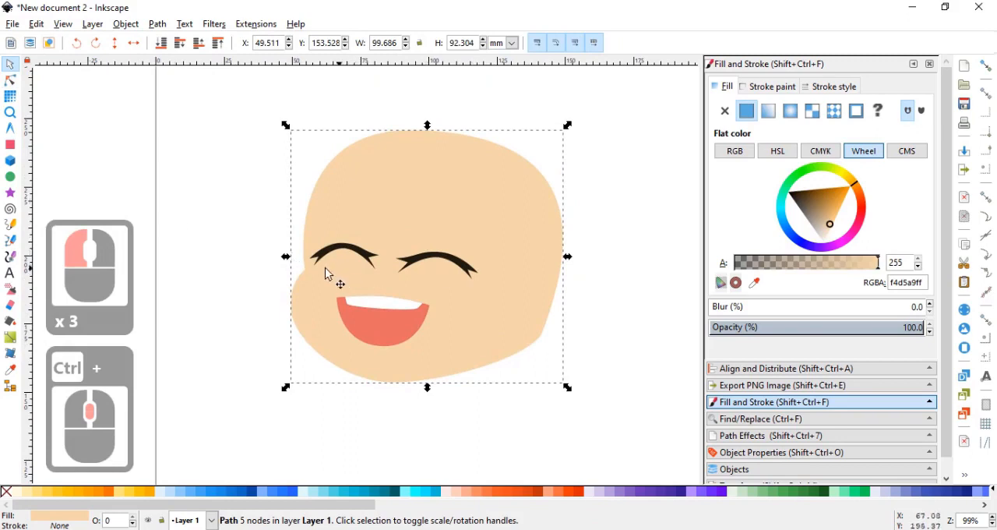
{"action": "left_click", "coordinate": [11, 238]}
{"action": "scroll", "coordinate": [307, 274], "scroll_direction": "up", "scroll_amount": 1}
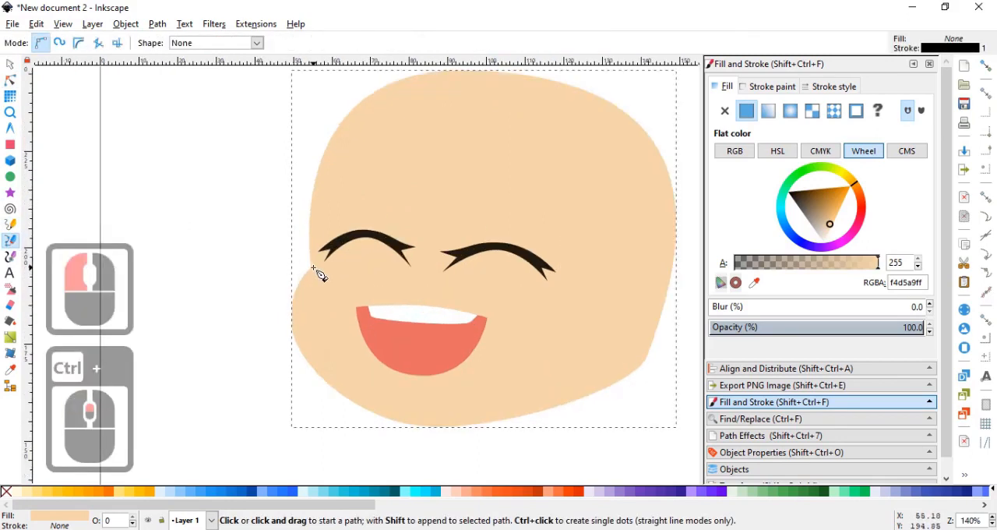
{"action": "left_click", "coordinate": [312, 268]}
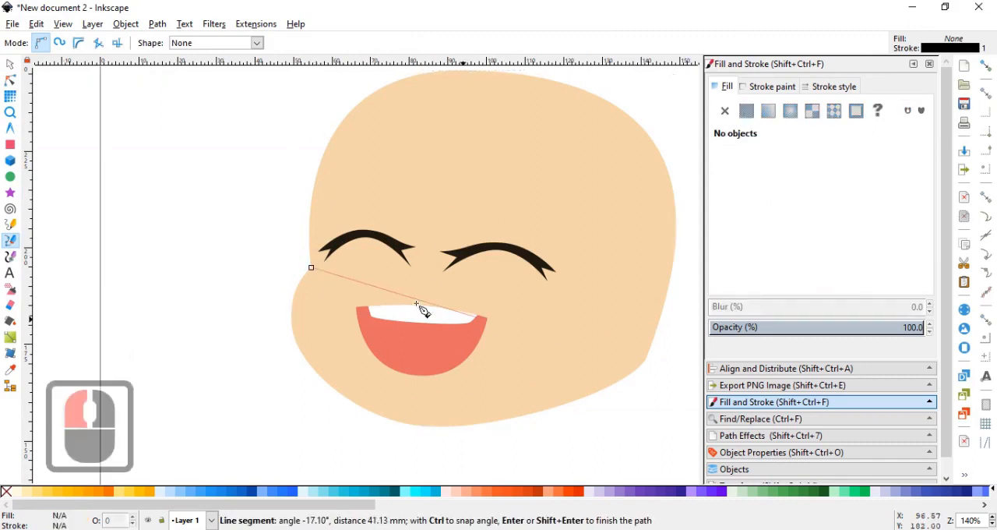
{"action": "left_click", "coordinate": [627, 361]}
{"action": "right_click", "coordinate": [627, 362]}
Move the face's right jaw corner node about 4.7 mm left onto the end of the drawn line.
{"action": "left_click", "coordinate": [10, 80]}
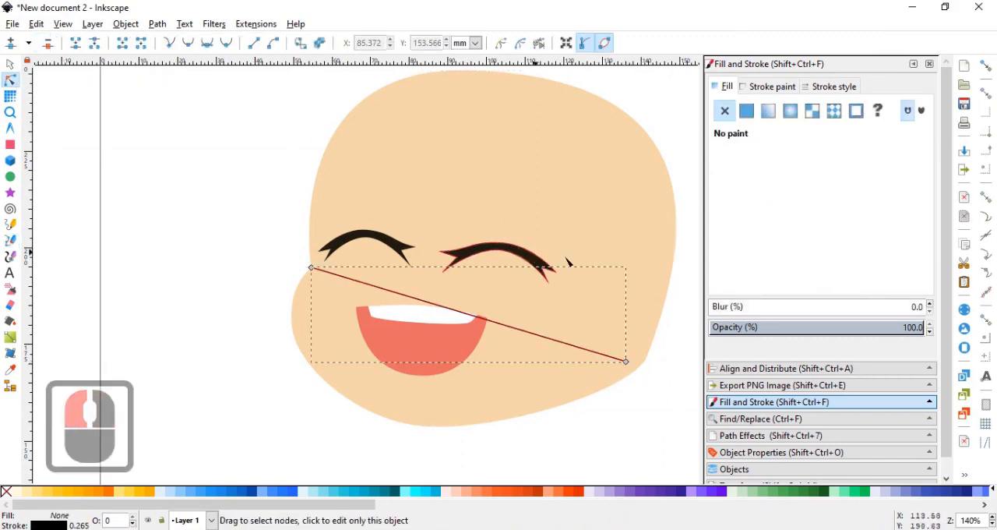
{"action": "left_click", "coordinate": [604, 272]}
{"action": "left_click_drag", "start_coordinate": [605, 273], "coordinate": [571, 278]}
{"action": "left_click", "coordinate": [612, 364]}
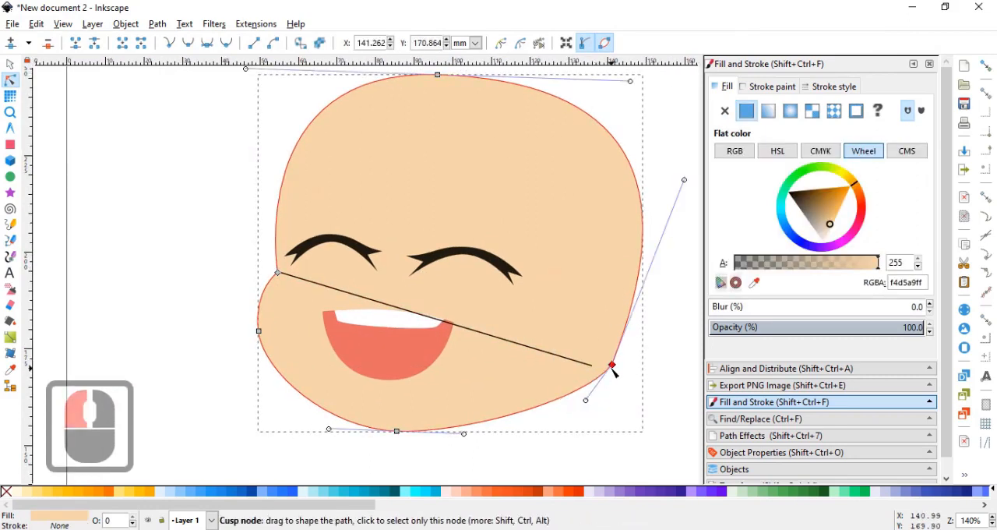
{"action": "left_click_drag", "start_coordinate": [612, 367], "coordinate": [595, 368]}
{"action": "left_click", "coordinate": [593, 365]}
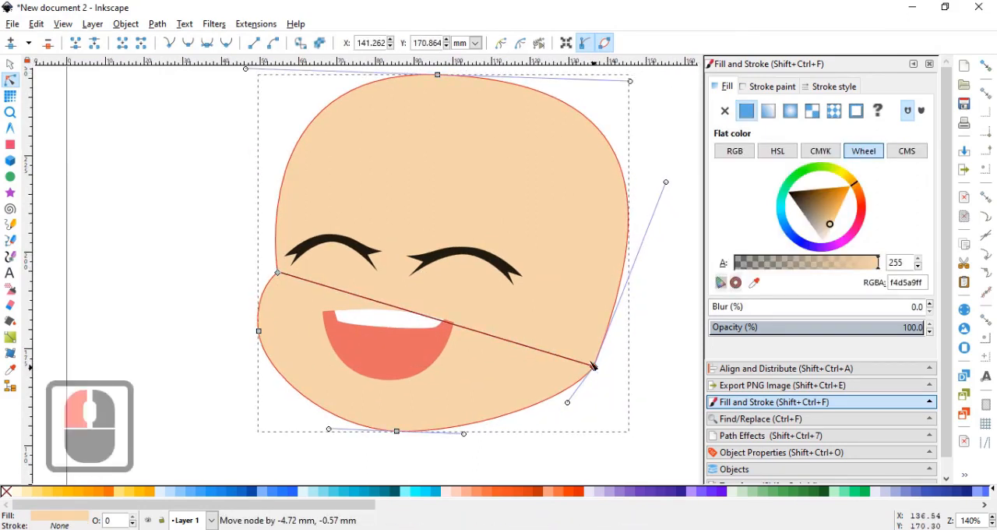
Bend the straight line into a tall arch over the forehead and refine its curvature with both end handles.
{"action": "left_click", "coordinate": [10, 64]}
{"action": "left_click", "coordinate": [340, 292]}
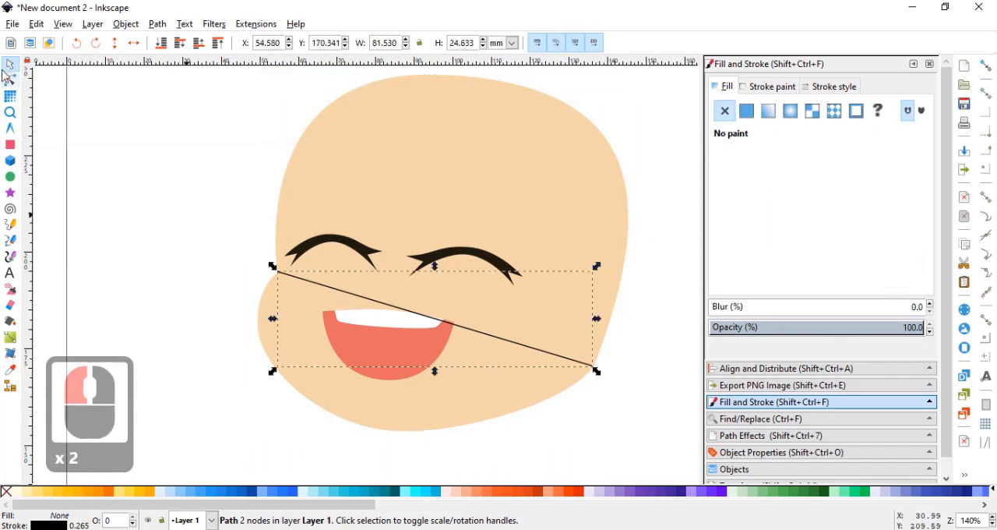
{"action": "left_click_drag", "start_coordinate": [397, 305], "coordinate": [401, 134]}
{"action": "double_click", "coordinate": [593, 366]}
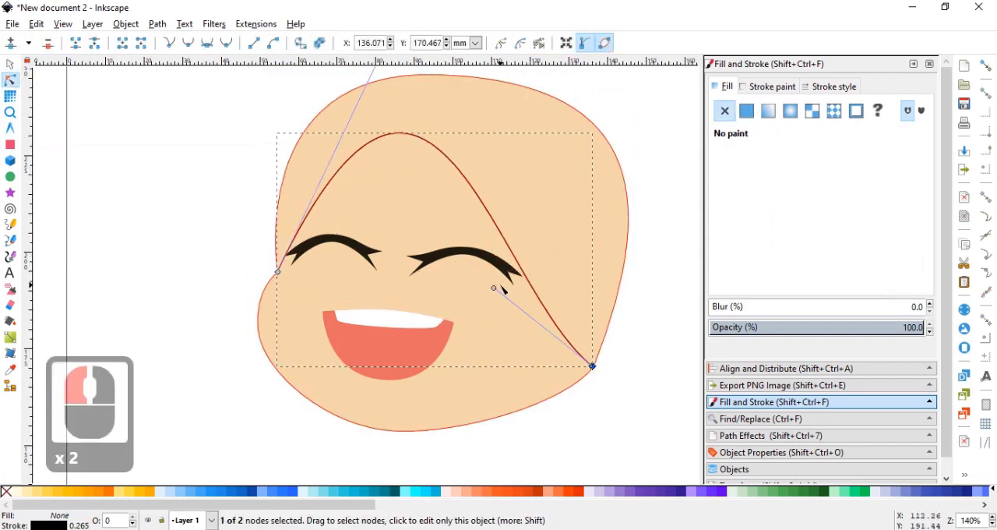
{"action": "left_click_drag", "start_coordinate": [497, 292], "coordinate": [533, 190]}
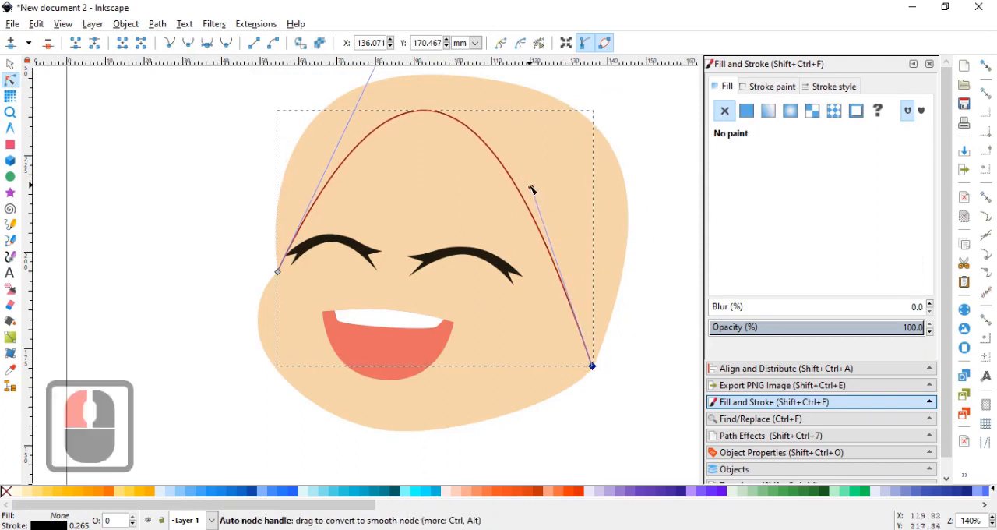
{"action": "scroll", "coordinate": [431, 133], "scroll_direction": "down", "scroll_amount": 3, "text": "ctrl"}
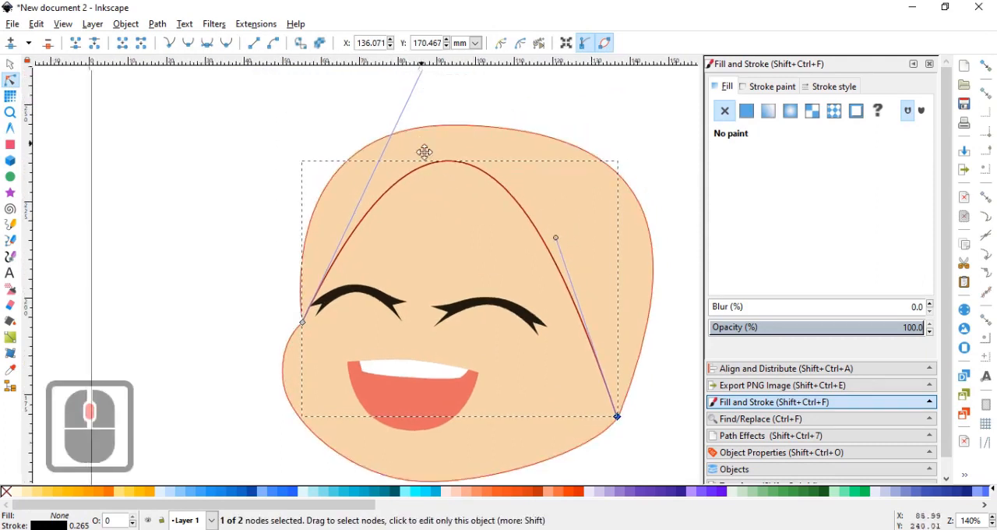
{"action": "scroll", "coordinate": [428, 137], "scroll_direction": "down", "scroll_amount": 3, "text": "ctrl"}
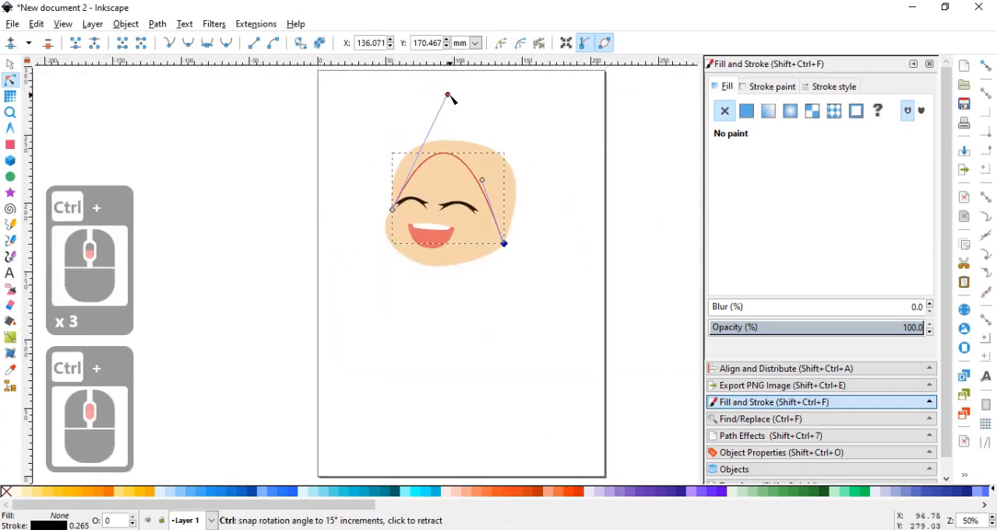
{"action": "left_click_drag", "start_coordinate": [444, 95], "coordinate": [419, 115]}
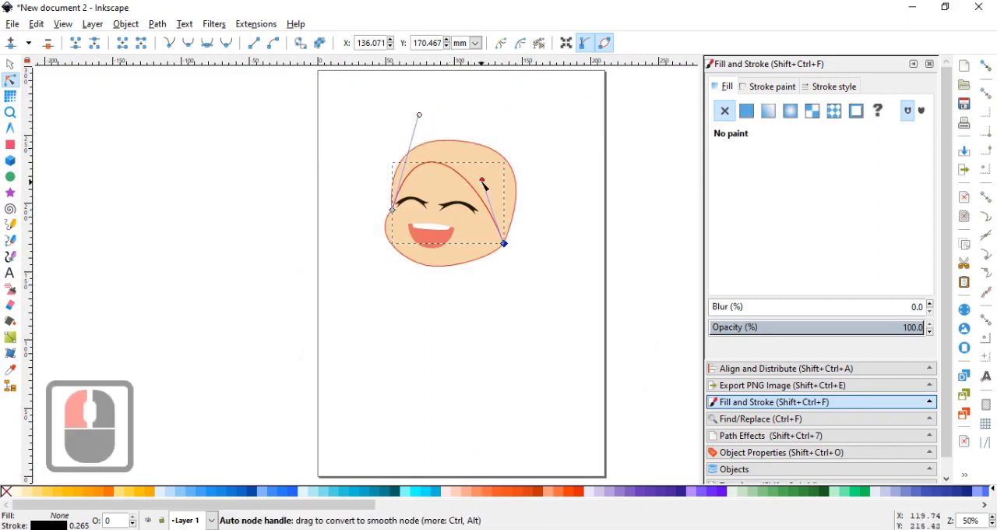
{"action": "left_click_drag", "start_coordinate": [482, 180], "coordinate": [486, 157]}
Move the arch's right end node about 10.7 mm left and turn its handle nearly vertical.
{"action": "left_click_drag", "start_coordinate": [505, 247], "coordinate": [493, 250]}
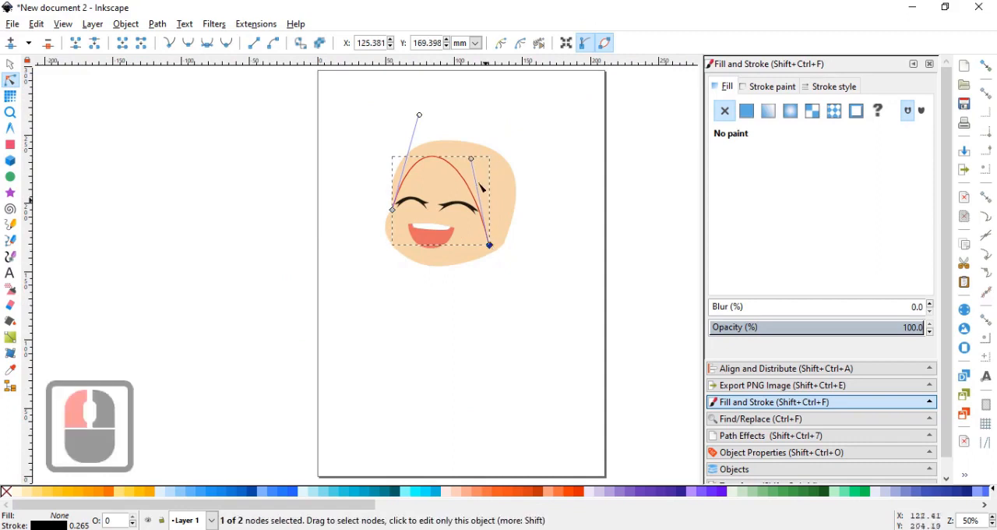
{"action": "left_click_drag", "start_coordinate": [473, 163], "coordinate": [486, 165]}
{"action": "scroll", "coordinate": [464, 146], "scroll_direction": "up", "scroll_amount": 2}
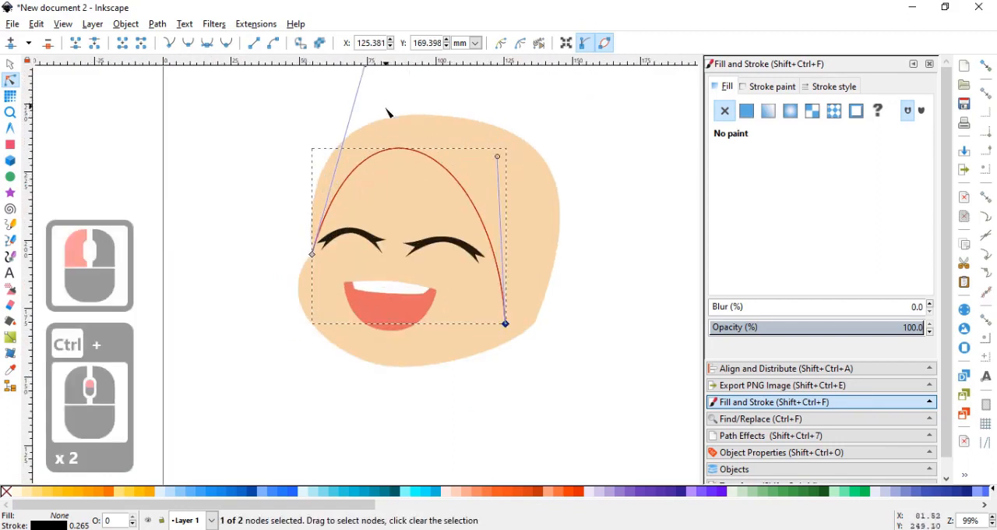
{"action": "left_click", "coordinate": [377, 91]}
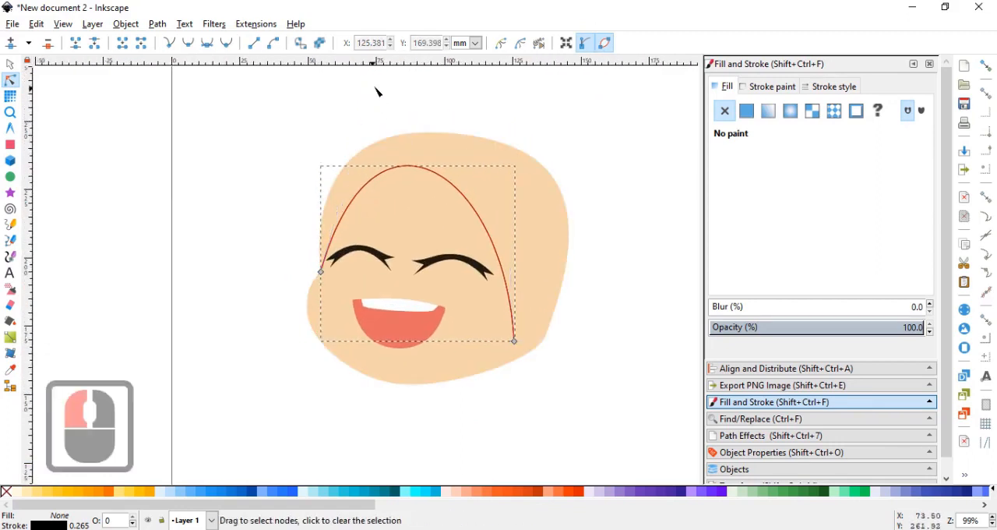
{"action": "left_click", "coordinate": [320, 271]}
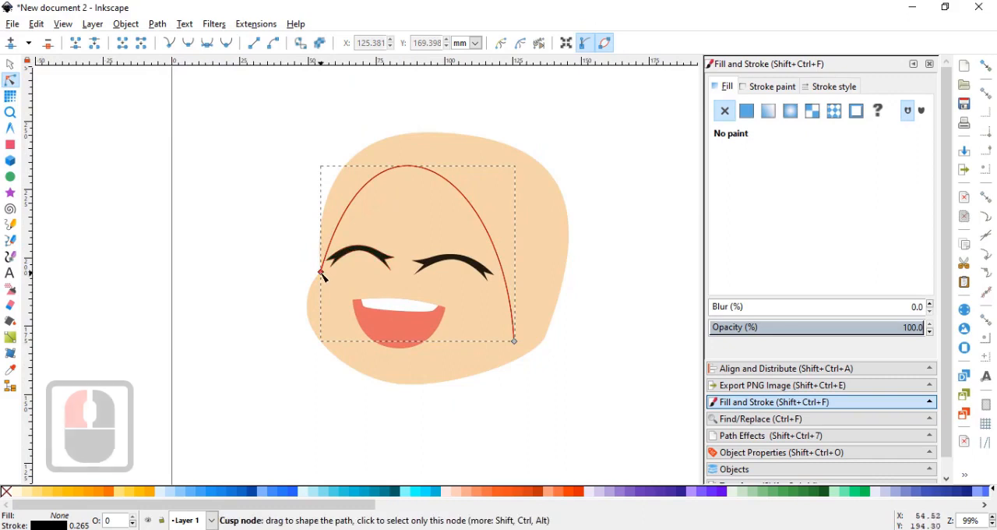
Place the arch's right end node on the right jaw corner at X 135.002, Y 168.864 mm, and lower the arch with both handles.
{"action": "double_click", "coordinate": [544, 342]}
{"action": "left_click_drag", "start_coordinate": [531, 348], "coordinate": [530, 348]}
{"action": "mouse_move", "coordinate": [545, 340]}
{"action": "left_mouse_down"}
{"action": "mouse_move", "coordinate": [516, 341]}
{"action": "mouse_move", "coordinate": [542, 345]}
{"action": "left_mouse_up"}
{"action": "key", "text": "ctrl+z"}
{"action": "left_click", "coordinate": [516, 341]}
{"action": "left_click", "coordinate": [530, 219]}
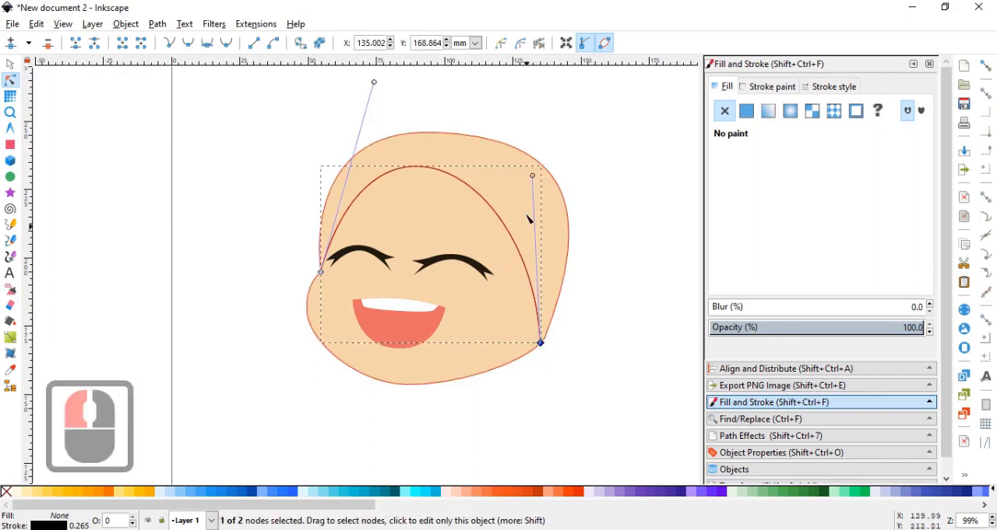
{"action": "mouse_move", "coordinate": [533, 175]}
{"action": "left_mouse_down"}
{"action": "mouse_move", "coordinate": [511, 179]}
{"action": "mouse_move", "coordinate": [520, 180]}
{"action": "left_mouse_up"}
{"action": "left_click_drag", "start_coordinate": [376, 84], "coordinate": [365, 94]}
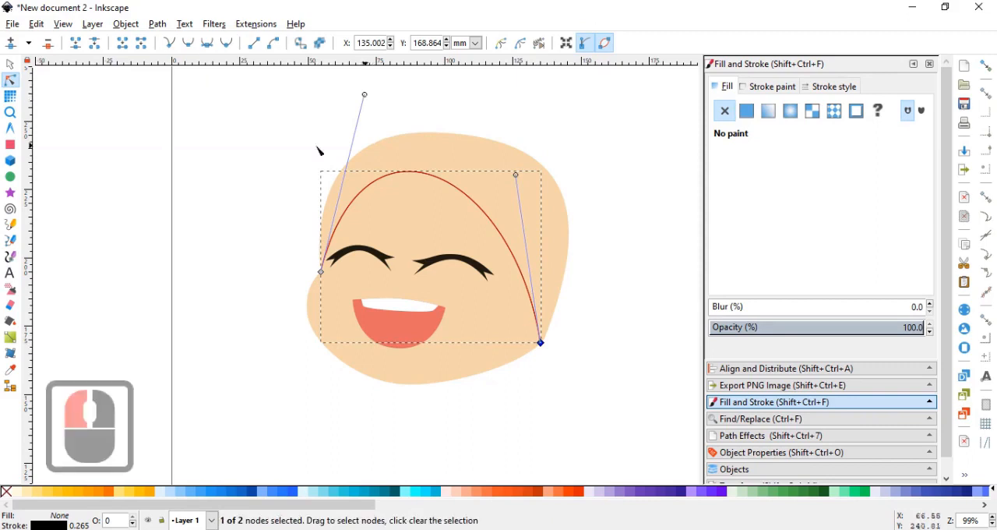
Shift the right eye slightly to the right.
{"action": "left_click", "coordinate": [10, 63]}
{"action": "left_click", "coordinate": [443, 263]}
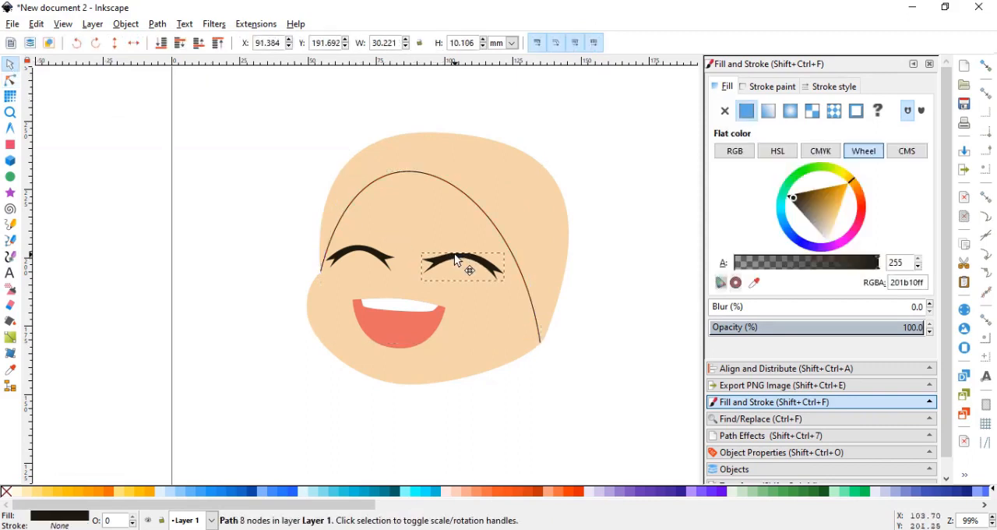
{"action": "left_click", "coordinate": [282, 222]}
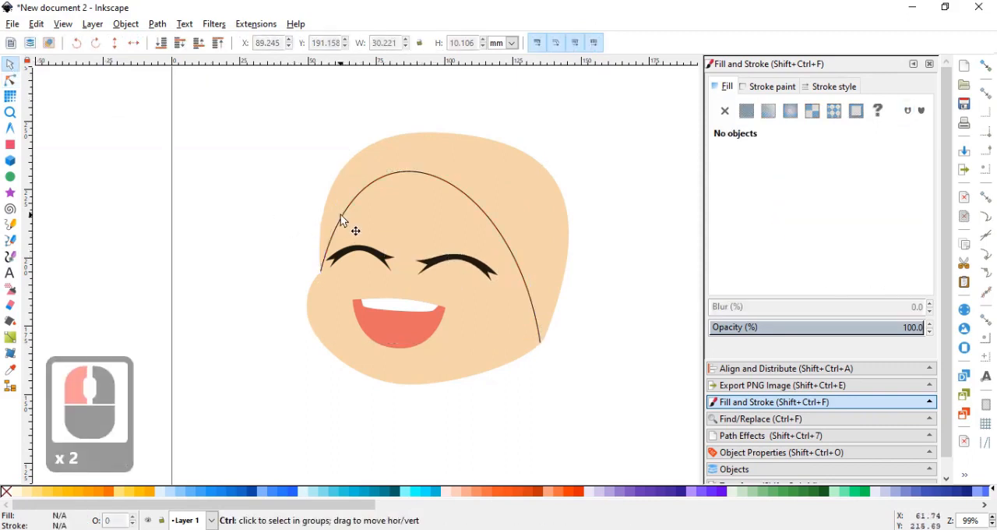
Draw a straight Bezier segment about 85 mm long from just outside the arch's left end, joining it to the arch's right end.
{"action": "left_click", "coordinate": [10, 81]}
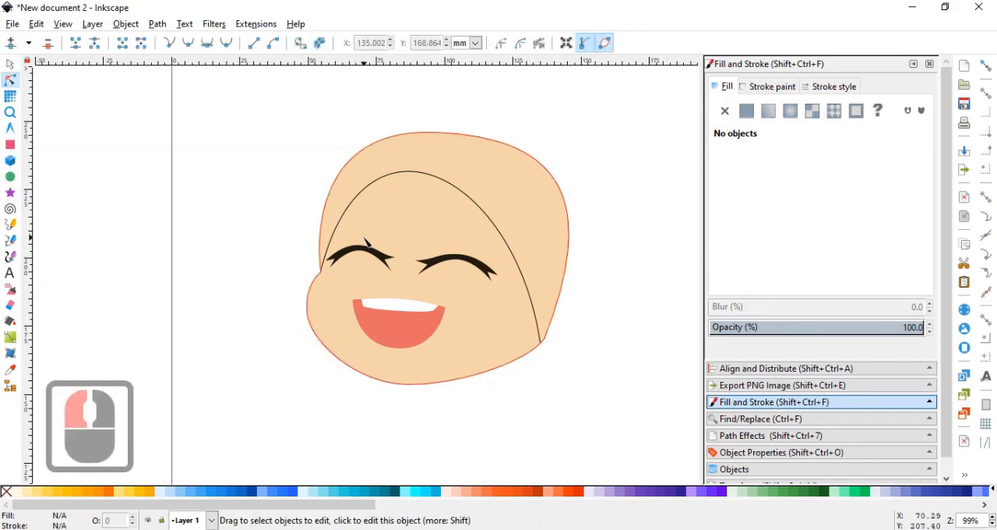
{"action": "double_click", "coordinate": [340, 222]}
{"action": "left_click", "coordinate": [10, 239]}
{"action": "scroll", "coordinate": [295, 267], "scroll_direction": "up", "scroll_amount": 2, "text": "ctrl"}
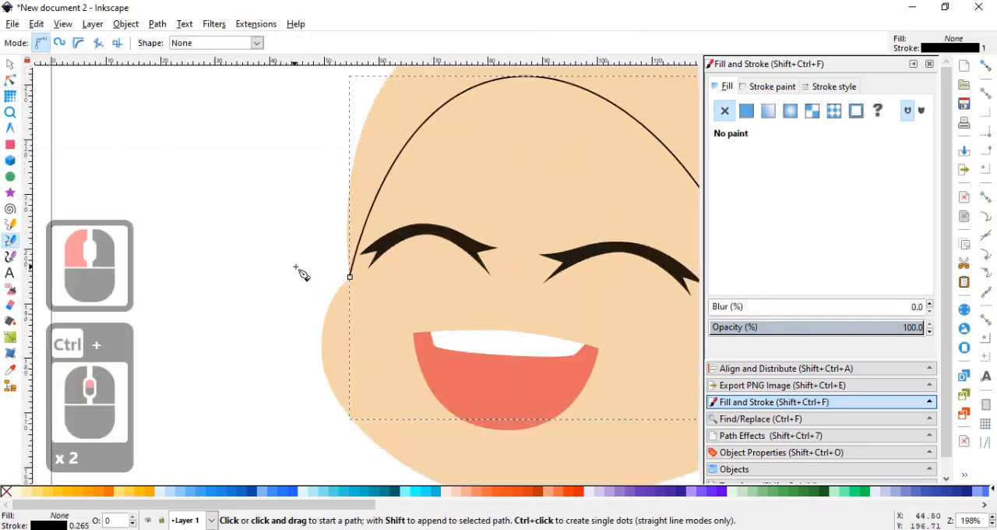
{"action": "left_click", "coordinate": [350, 277]}
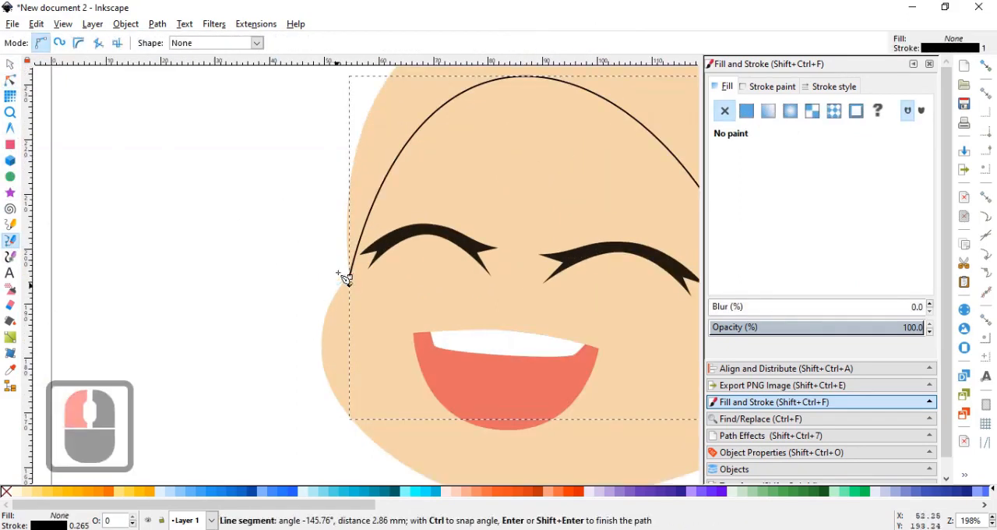
{"action": "scroll", "coordinate": [335, 212], "scroll_direction": "down", "scroll_amount": 2, "text": "ctrl"}
{"action": "scroll", "coordinate": [452, 301], "scroll_direction": "up", "scroll_amount": 1}
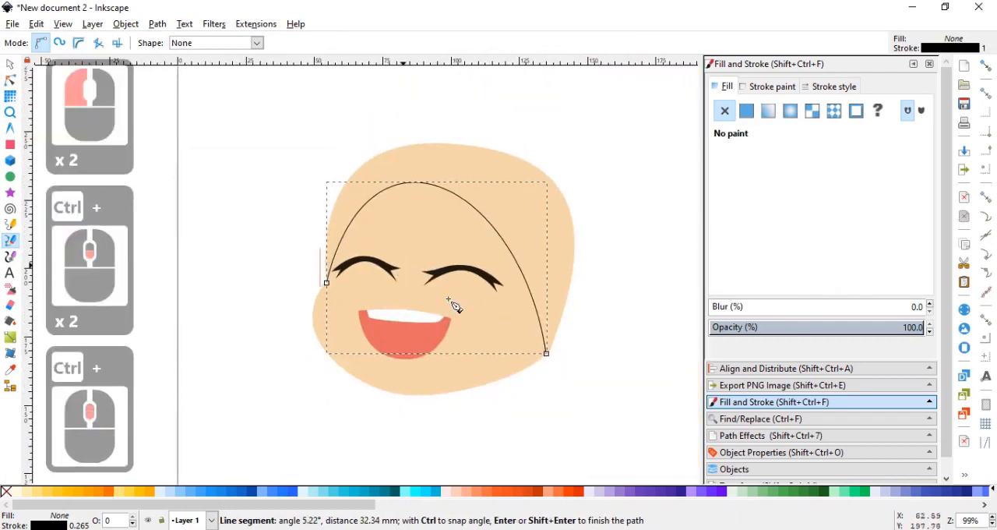
{"action": "left_click", "coordinate": [545, 353]}
Bend the straight segment up over the head, adding a top node at about X 95, Y 254 mm.
{"action": "left_click", "coordinate": [10, 81]}
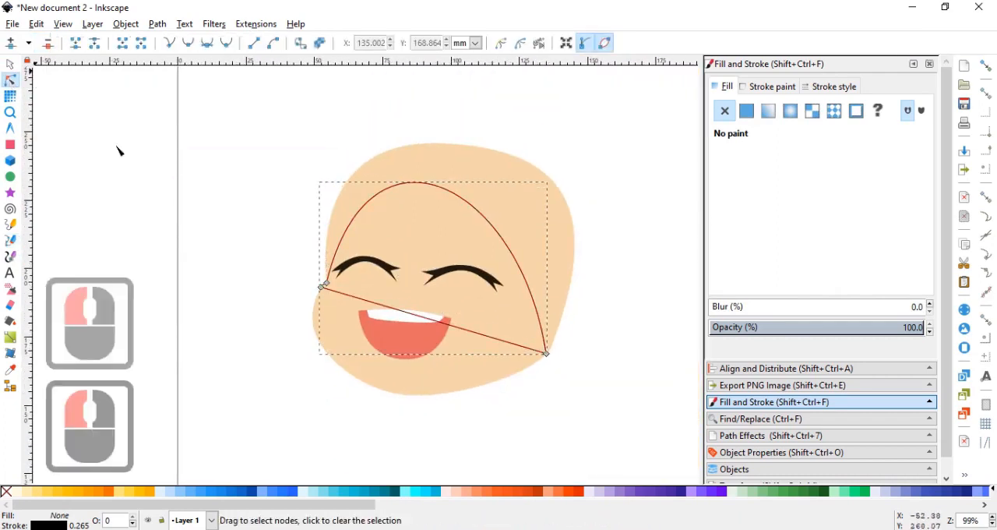
{"action": "double_click", "coordinate": [389, 307]}
{"action": "left_click_drag", "start_coordinate": [390, 309], "coordinate": [545, 117]}
{"action": "left_click_drag", "start_coordinate": [401, 117], "coordinate": [445, 125]}
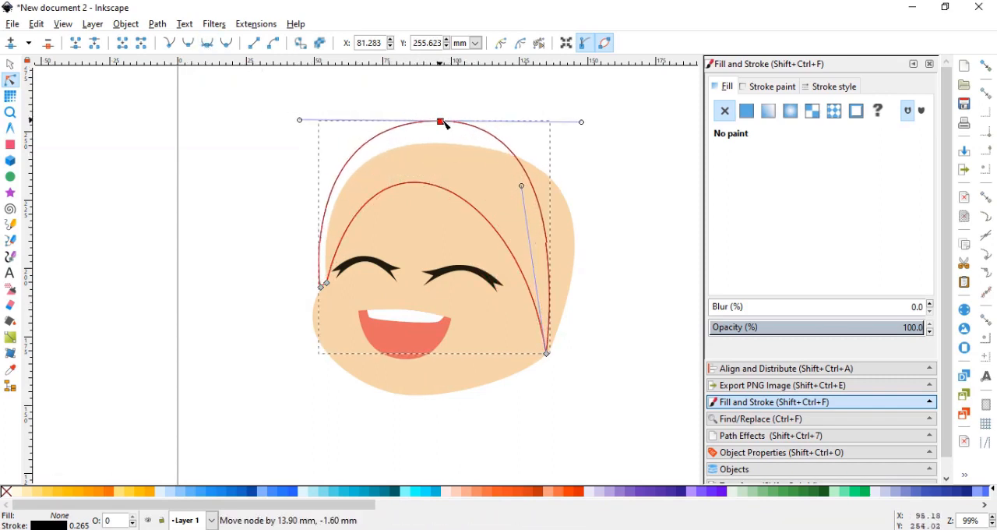
Add a node on the outer curve's right side, place it at X 156.637, Y 192.149 mm, and lengthen its upper handle.
{"action": "double_click", "coordinate": [565, 269]}
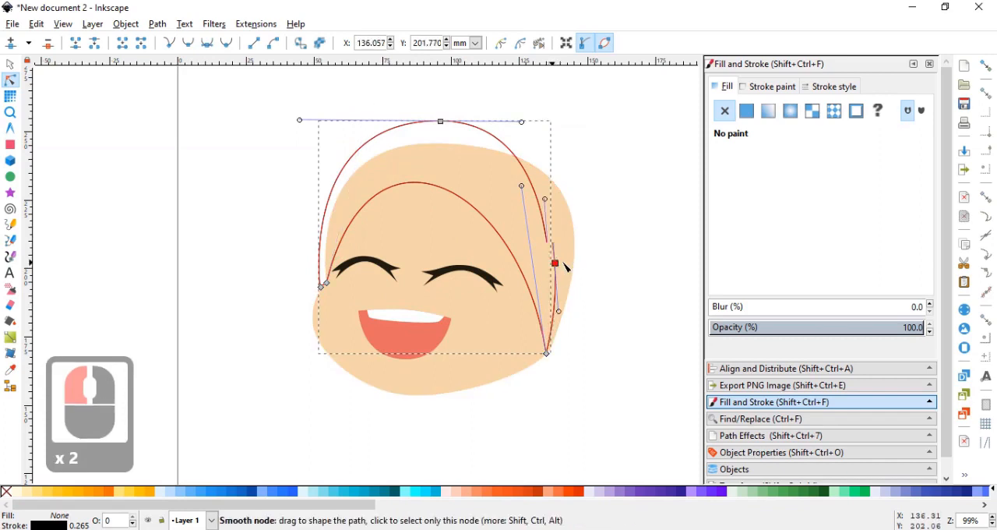
{"action": "left_click_drag", "start_coordinate": [565, 265], "coordinate": [608, 281]}
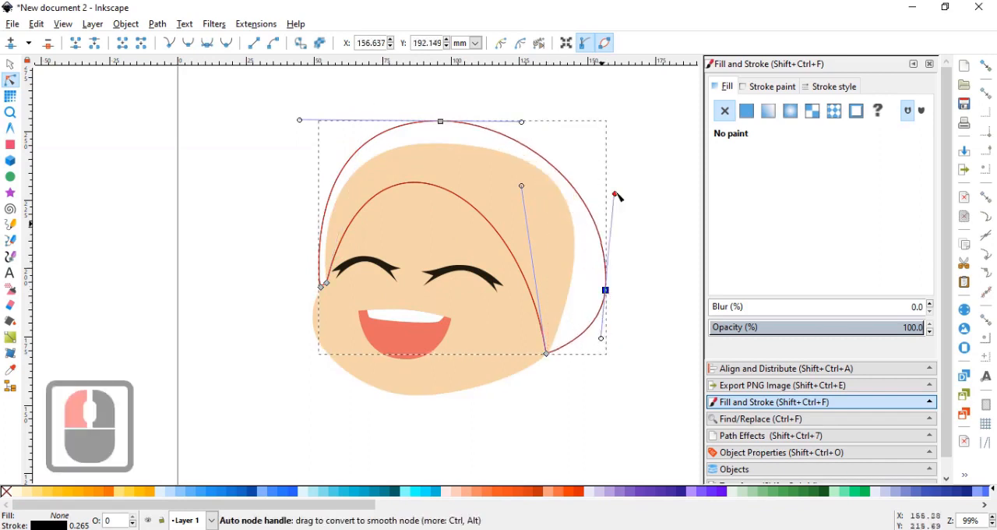
{"action": "left_click_drag", "start_coordinate": [615, 194], "coordinate": [629, 176]}
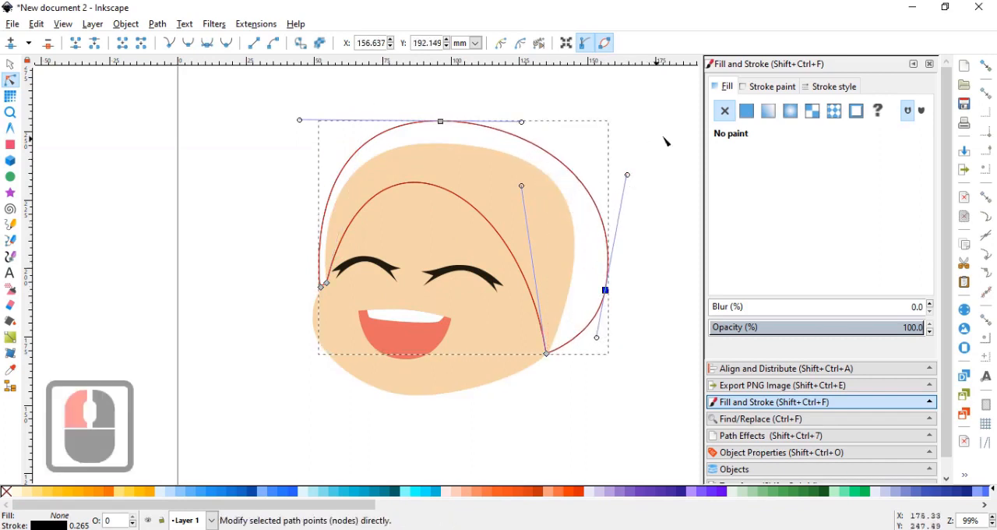
Remove the head covering's stroke and fill it with red 700 (d32f2fff).
{"action": "left_click", "coordinate": [767, 88]}
{"action": "left_click", "coordinate": [724, 110]}
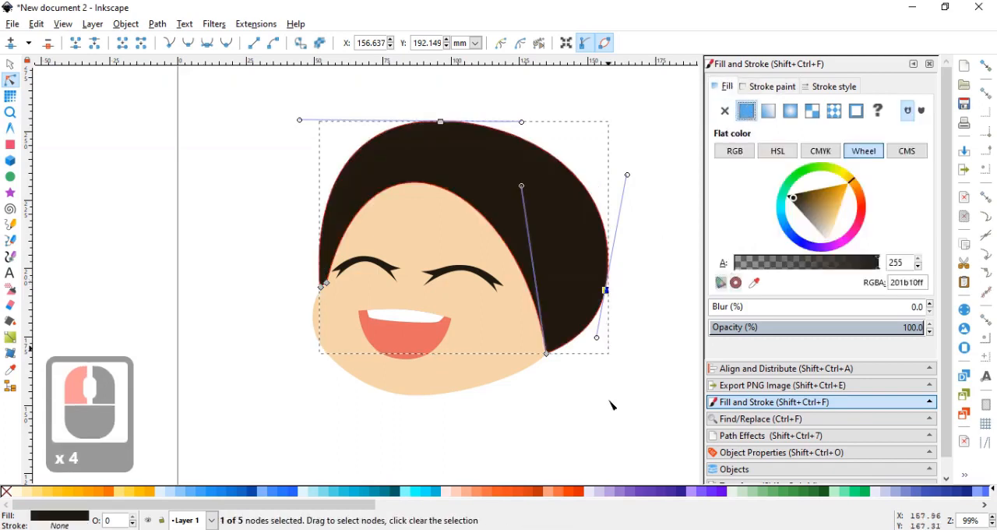
{"action": "left_click_drag", "start_coordinate": [376, 504], "coordinate": [818, 506]}
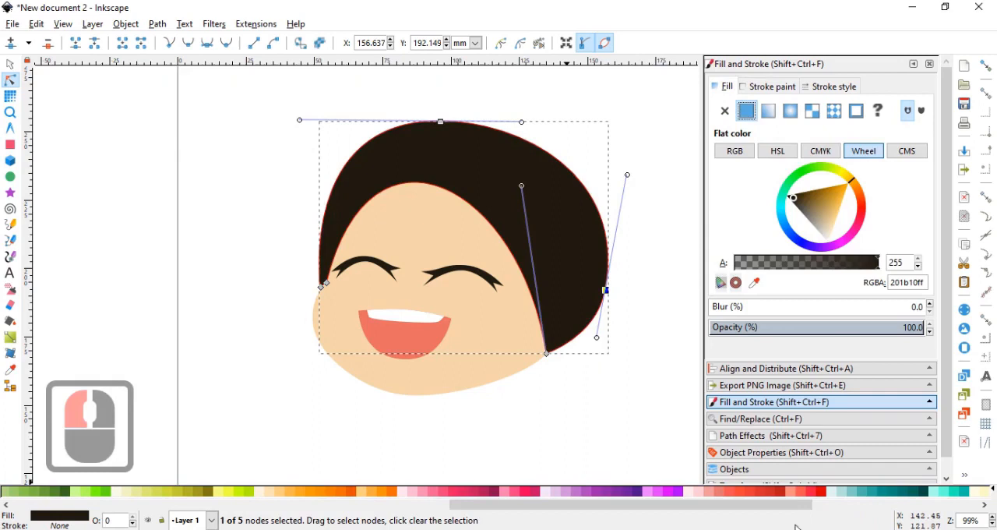
{"action": "left_click", "coordinate": [763, 496]}
{"action": "left_click", "coordinate": [763, 496]}
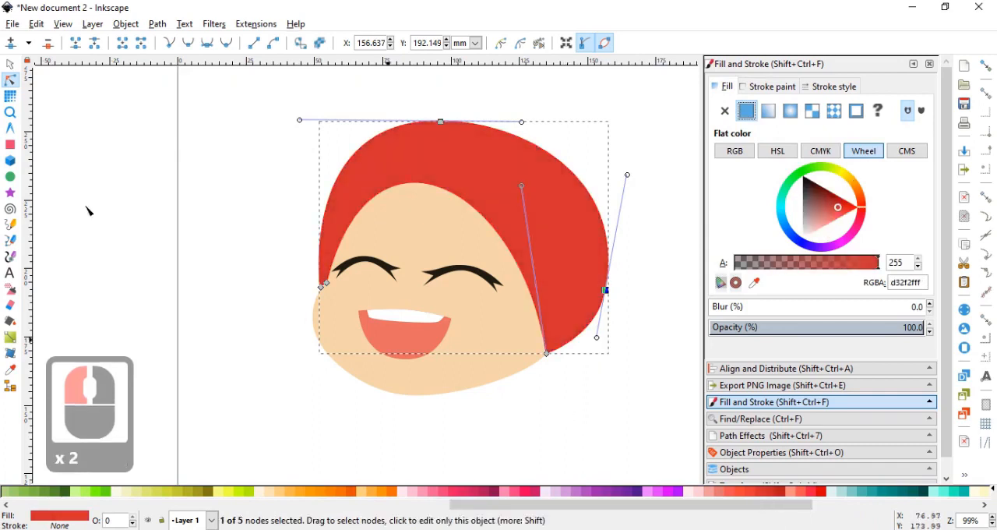
Move the red shape's right side node down about 7.5 mm and extend its upper handle.
{"action": "left_click_drag", "start_coordinate": [609, 296], "coordinate": [609, 316]}
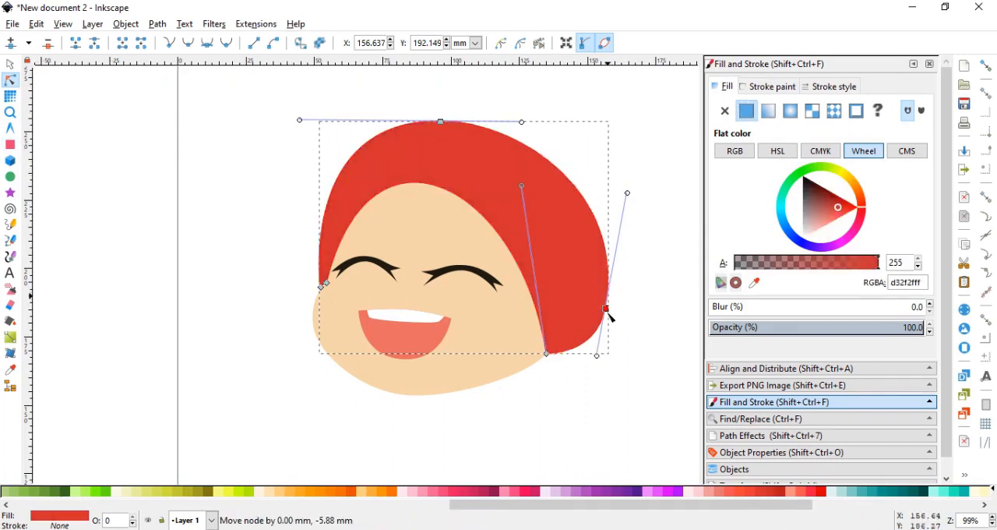
{"action": "left_click_drag", "start_coordinate": [627, 196], "coordinate": [630, 176]}
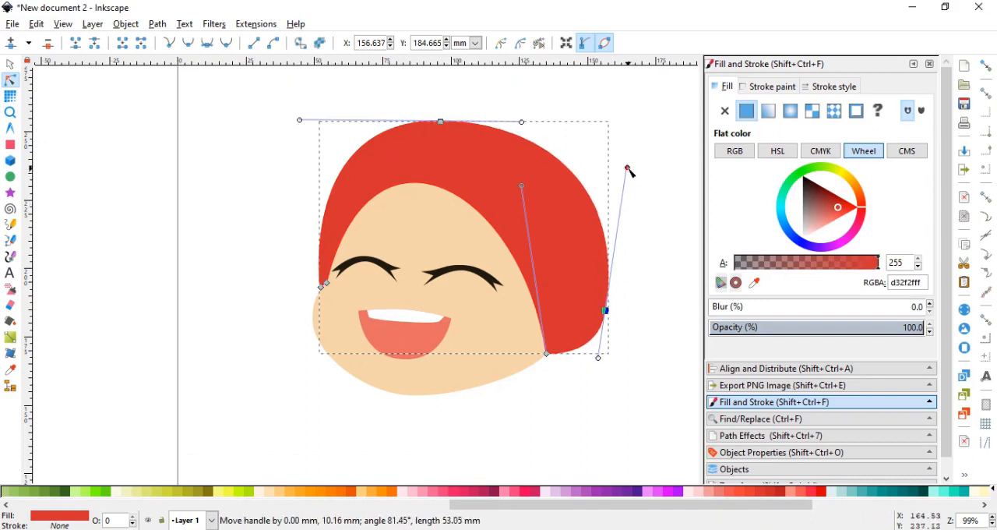
{"action": "left_click_drag", "start_coordinate": [510, 256], "coordinate": [489, 229]}
{"action": "left_click_drag", "start_coordinate": [288, 225], "coordinate": [302, 204]}
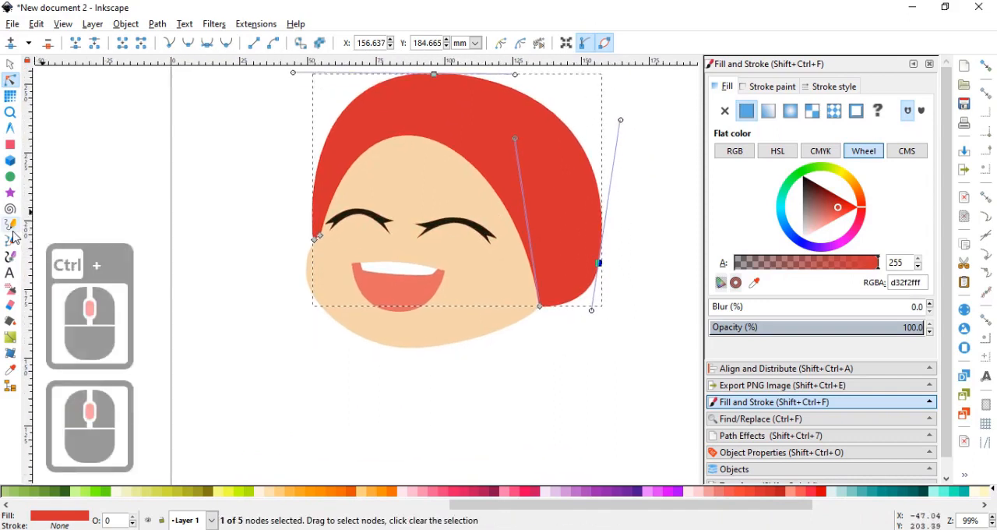
Draw a closed Bezier outline from the red shape's right edge around below the chin, up the left cheek, and back across the face.
{"action": "left_click", "coordinate": [11, 240]}
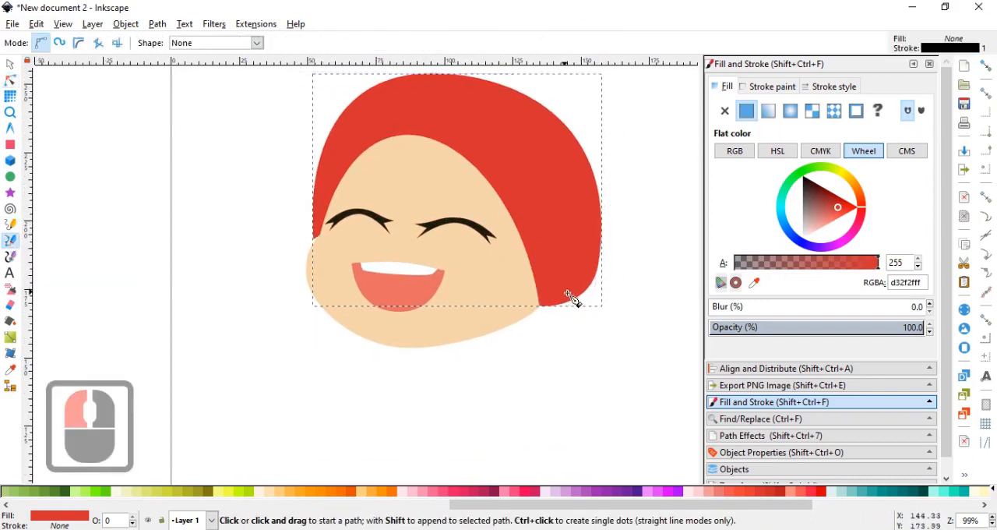
{"action": "scroll", "coordinate": [612, 249], "scroll_direction": "down", "scroll_amount": 1}
{"action": "left_click", "coordinate": [599, 209]}
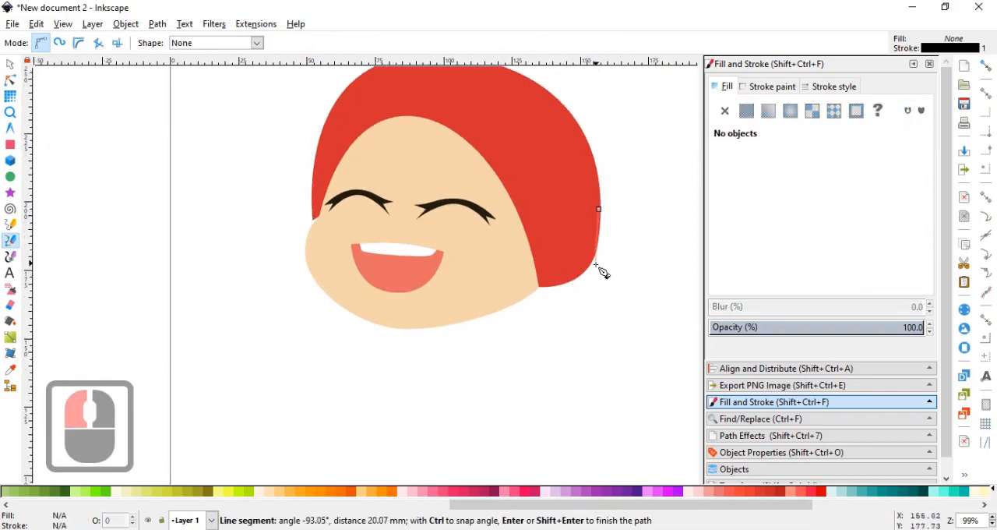
{"action": "left_click_drag", "start_coordinate": [598, 257], "coordinate": [591, 311]}
{"action": "left_click_drag", "start_coordinate": [539, 346], "coordinate": [543, 383]}
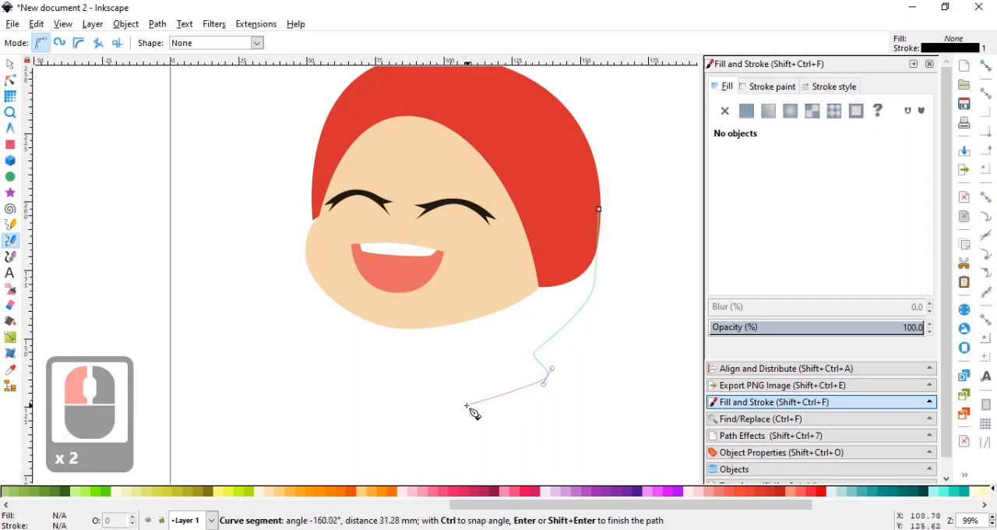
{"action": "left_click_drag", "start_coordinate": [490, 402], "coordinate": [434, 409]}
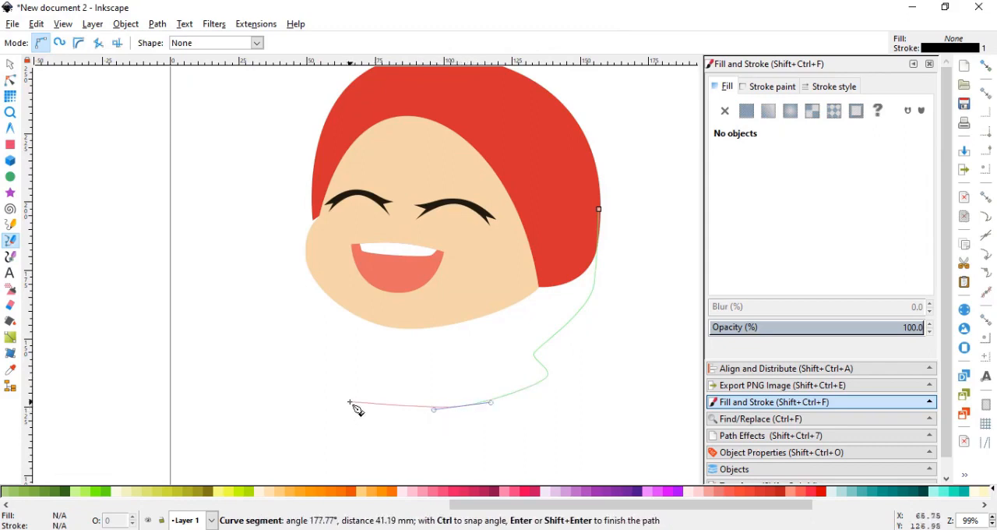
{"action": "left_click_drag", "start_coordinate": [328, 384], "coordinate": [296, 264]}
{"action": "left_click", "coordinate": [324, 367]}
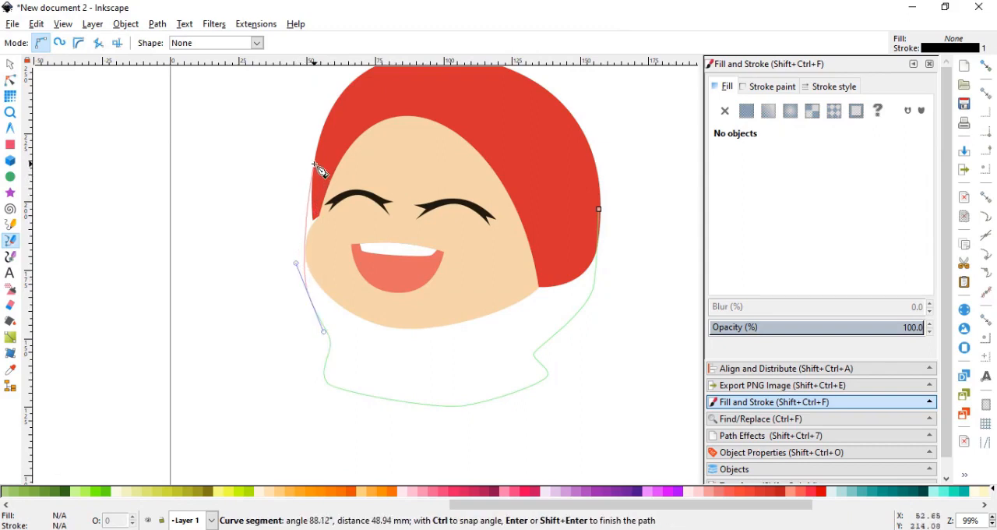
{"action": "left_click", "coordinate": [317, 167]}
{"action": "left_click", "coordinate": [598, 210]}
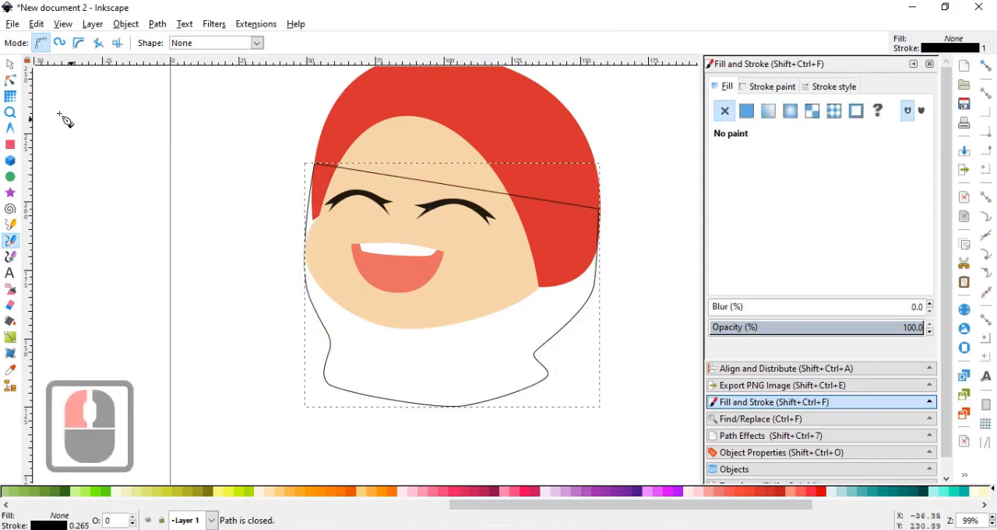
Extend the upper handle of the outline's node at the left cheek to push the curve outward beside the face.
{"action": "left_click", "coordinate": [10, 80]}
{"action": "scroll", "coordinate": [230, 212], "scroll_direction": "up", "scroll_amount": 1}
{"action": "left_click", "coordinate": [335, 279]}
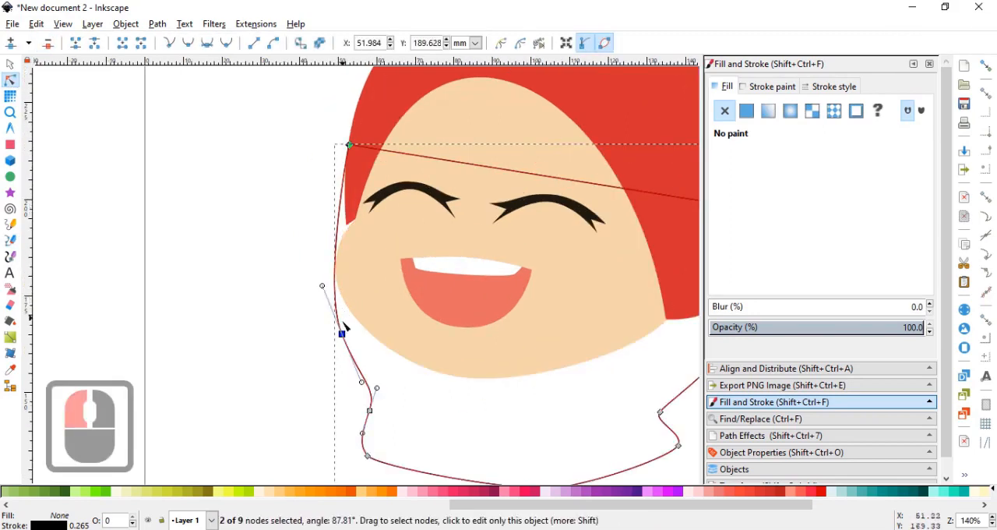
{"action": "left_click_drag", "start_coordinate": [317, 269], "coordinate": [311, 257]}
{"action": "left_click", "coordinate": [10, 64]}
{"action": "scroll", "coordinate": [332, 255], "scroll_direction": "down", "scroll_amount": 2}
{"action": "middle_click", "coordinate": [334, 258], "text": "ctrl"}
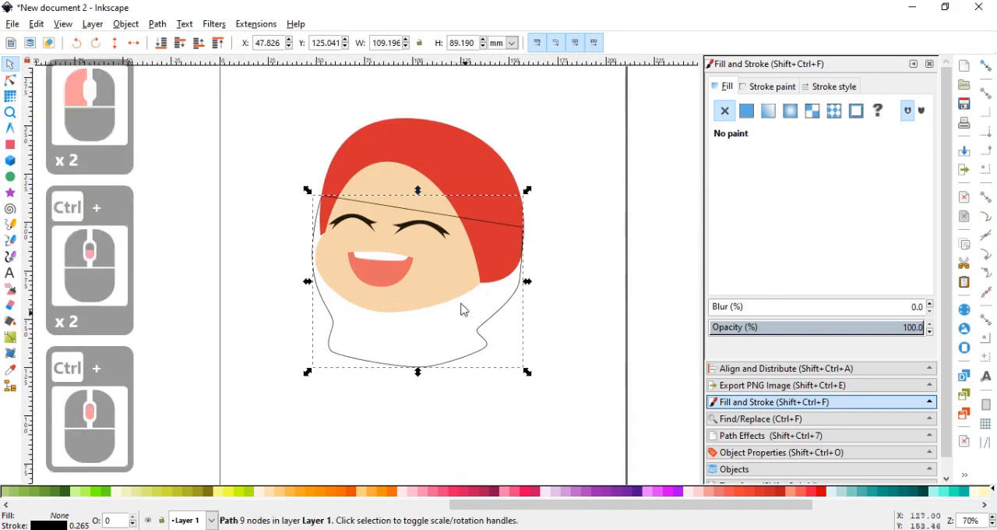
Duplicate the face shape and subtract the copy from the neck outline with the Difference operation.
{"action": "left_click", "coordinate": [448, 288]}
{"action": "key", "text": "ctrl+d"}
{"action": "left_click", "coordinate": [483, 334], "text": "shift"}
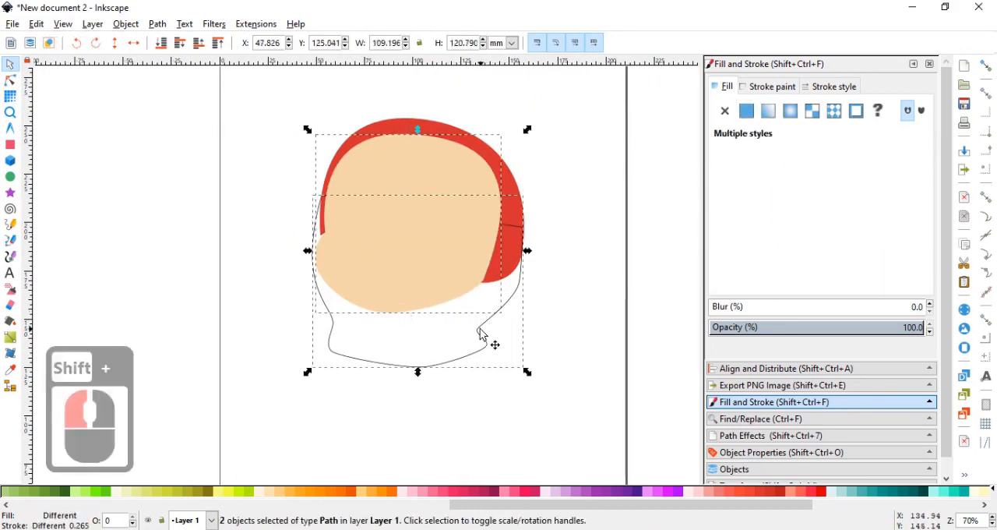
{"action": "key", "text": "ctrl+minus"}
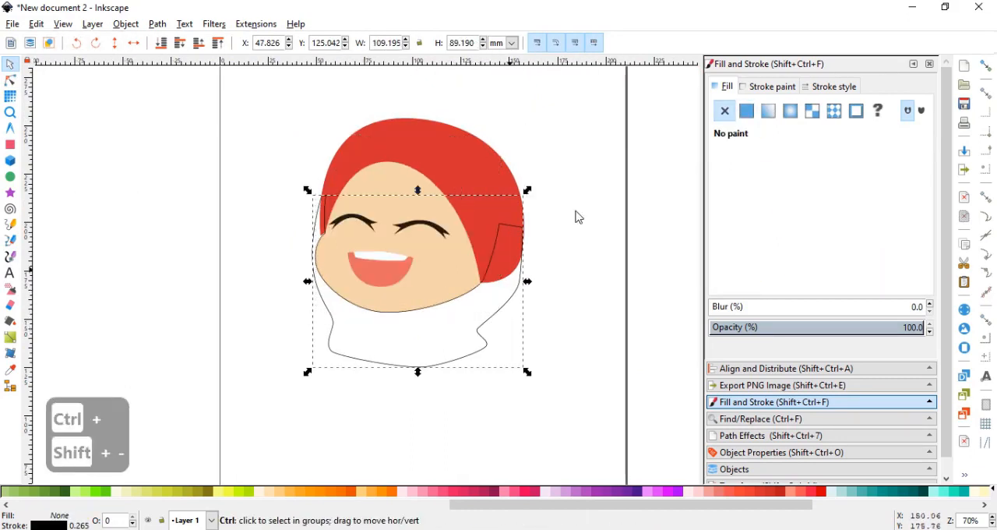
Remove the neck wrap's stroke and fill it with the headscarf's red, d32f2fff.
{"action": "left_click", "coordinate": [771, 87]}
{"action": "left_click", "coordinate": [724, 114]}
{"action": "left_click", "coordinate": [732, 93]}
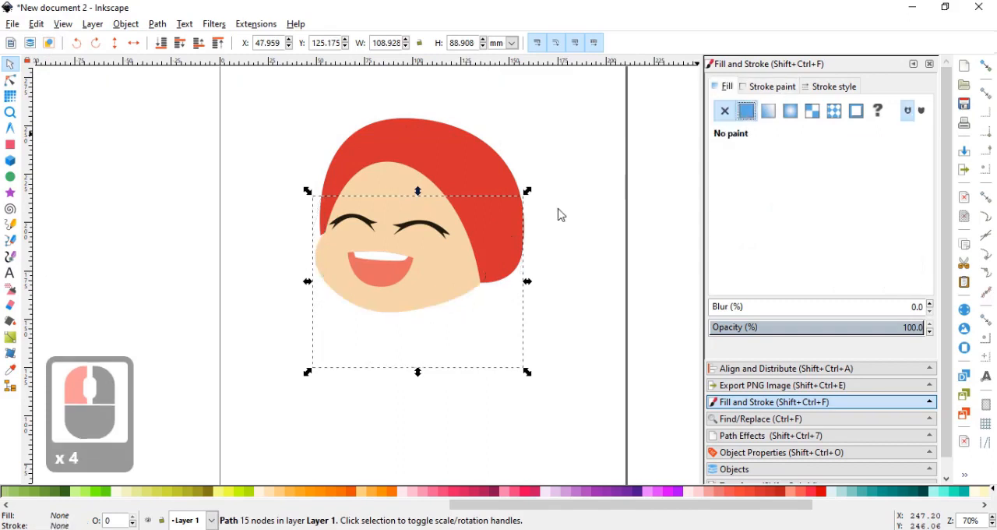
{"action": "scroll", "coordinate": [561, 214], "scroll_direction": "up", "scroll_amount": 1}
{"action": "scroll", "coordinate": [657, 230], "scroll_direction": "down", "scroll_amount": 1}
{"action": "left_click", "coordinate": [754, 282]}
{"action": "left_click", "coordinate": [517, 221]}
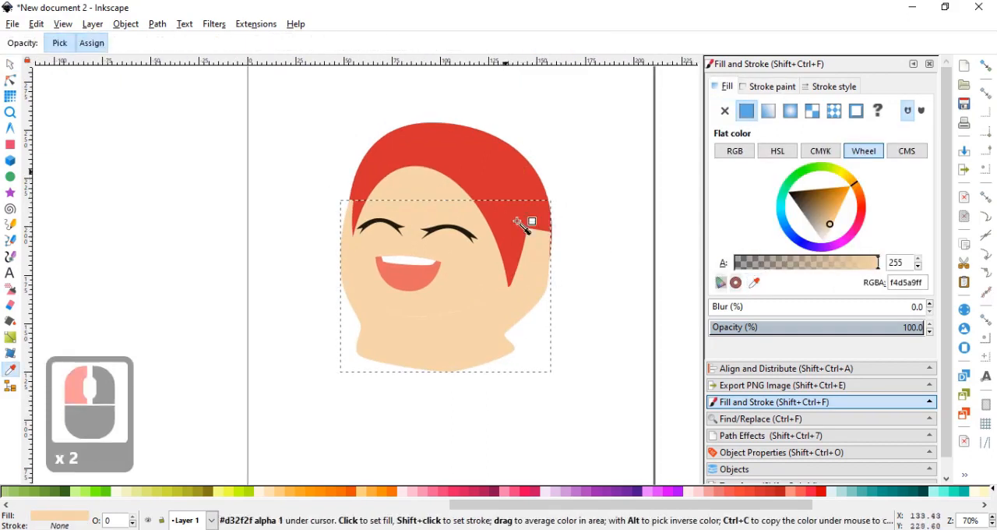
{"action": "scroll", "coordinate": [498, 259], "scroll_direction": "up", "scroll_amount": 1}
{"action": "left_click_drag", "start_coordinate": [497, 259], "coordinate": [522, 238]}
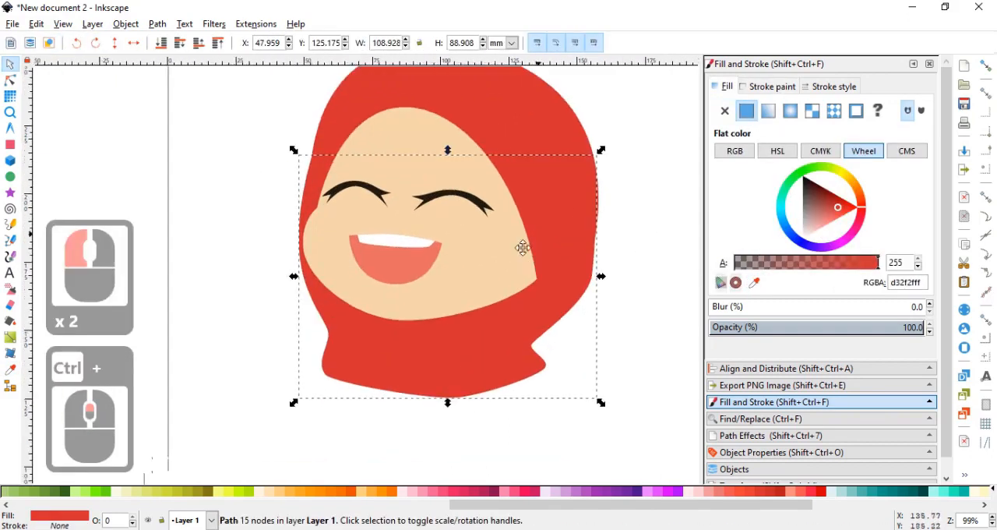
Move the neck wrap's two left neck nodes up and outward, and place its bottom node at X 83.923, Y 129.091 mm.
{"action": "left_click", "coordinate": [10, 81]}
{"action": "left_click_drag", "start_coordinate": [343, 384], "coordinate": [344, 385]}
{"action": "left_click_drag", "start_coordinate": [325, 374], "coordinate": [314, 356]}
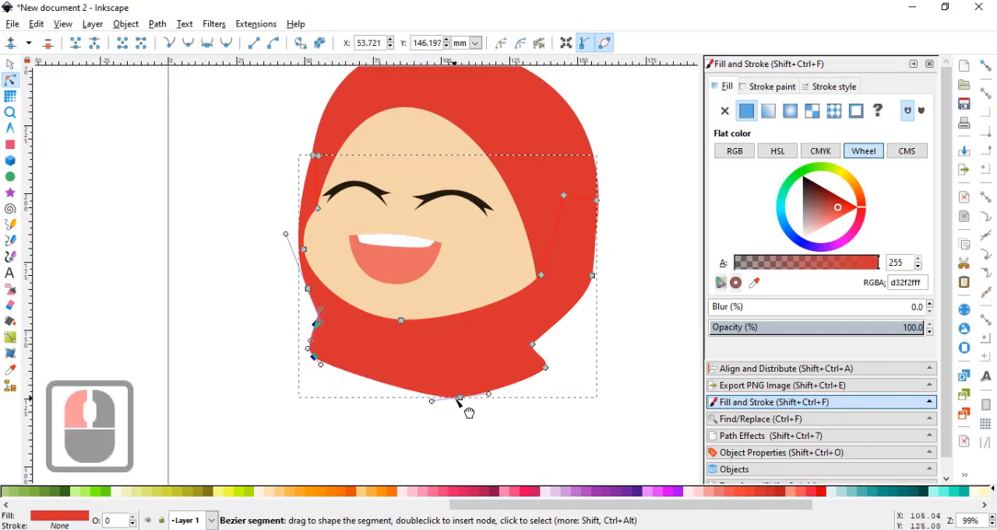
{"action": "left_click_drag", "start_coordinate": [460, 398], "coordinate": [402, 393]}
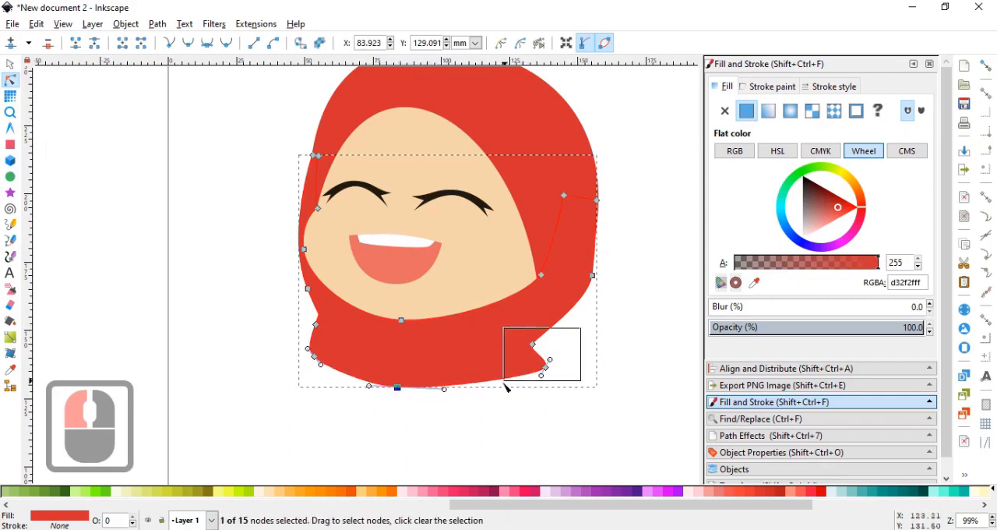
Shift the wrap's two right neck nodes slightly up and outward, and extend the lower handle of the right side node above them.
{"action": "left_click_drag", "start_coordinate": [506, 387], "coordinate": [505, 381]}
{"action": "left_click_drag", "start_coordinate": [545, 366], "coordinate": [548, 360]}
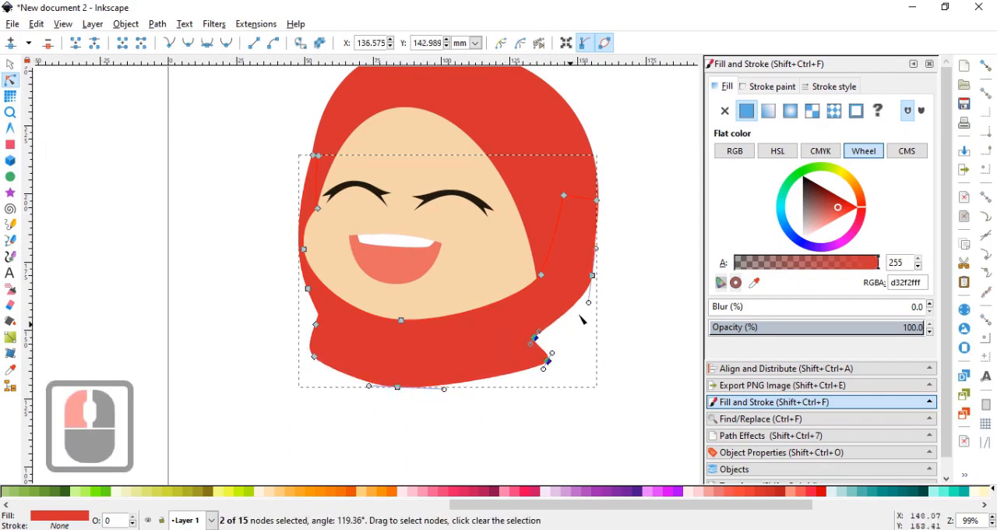
{"action": "double_click", "coordinate": [593, 277]}
{"action": "left_click_drag", "start_coordinate": [586, 323], "coordinate": [588, 327]}
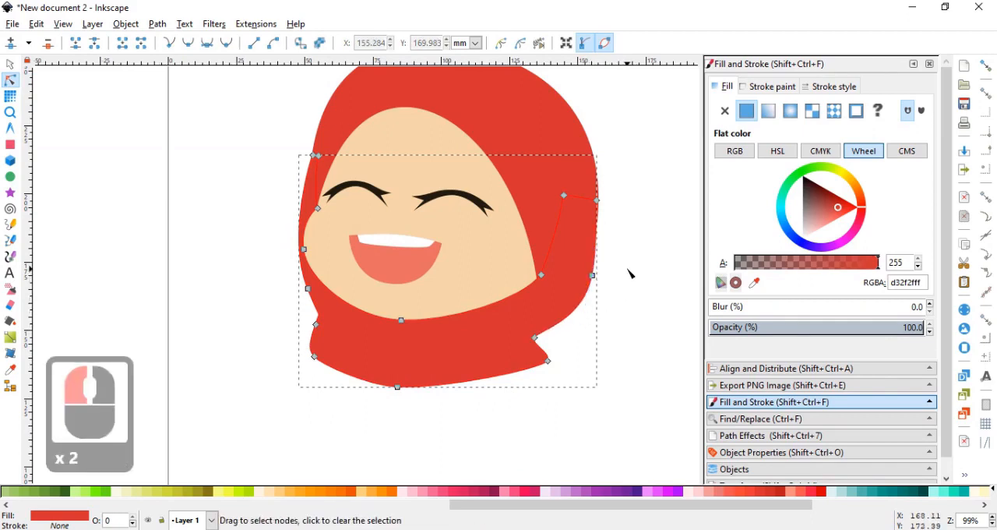
{"action": "scroll", "coordinate": [629, 272], "scroll_direction": "down", "scroll_amount": 2}
{"action": "left_click", "coordinate": [10, 64]}
{"action": "left_click", "coordinate": [260, 238]}
Draw a closed, wavy Bezier sleeve outline extending down-left from the scarf's lower left edge with a rounded end.
{"action": "scroll", "coordinate": [580, 333], "scroll_direction": "up", "scroll_amount": 1}
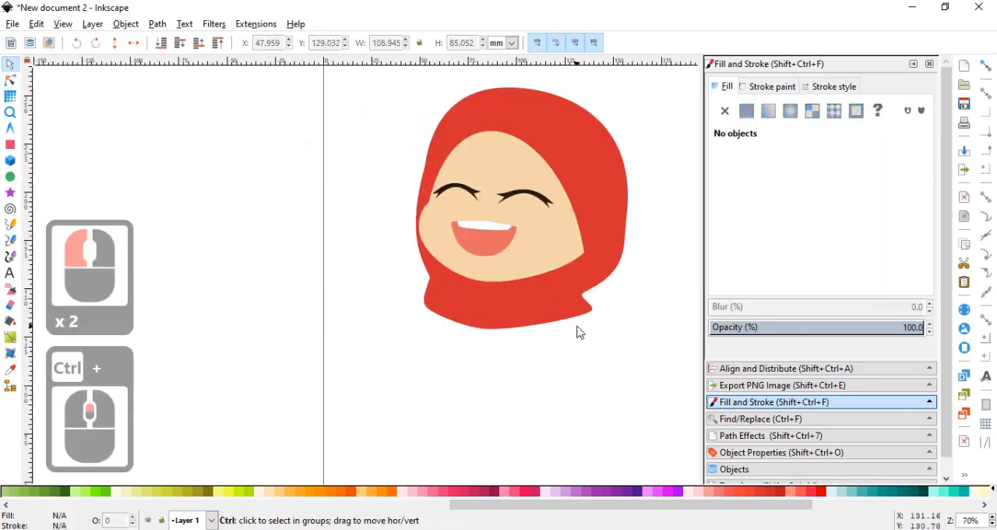
{"action": "left_click", "coordinate": [10, 240]}
{"action": "scroll", "coordinate": [409, 284], "scroll_direction": "up", "scroll_amount": 3}
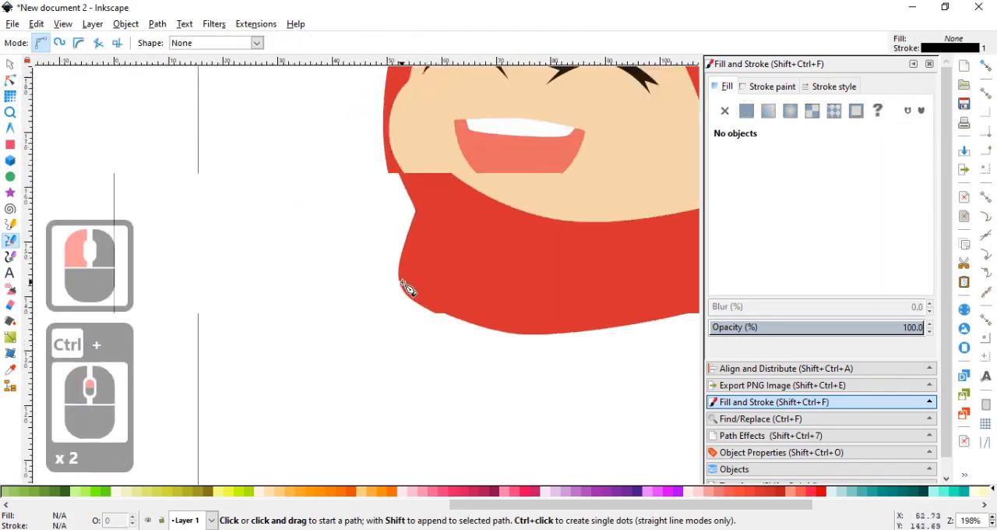
{"action": "left_click", "coordinate": [413, 260]}
{"action": "left_click_drag", "start_coordinate": [360, 313], "coordinate": [292, 284]}
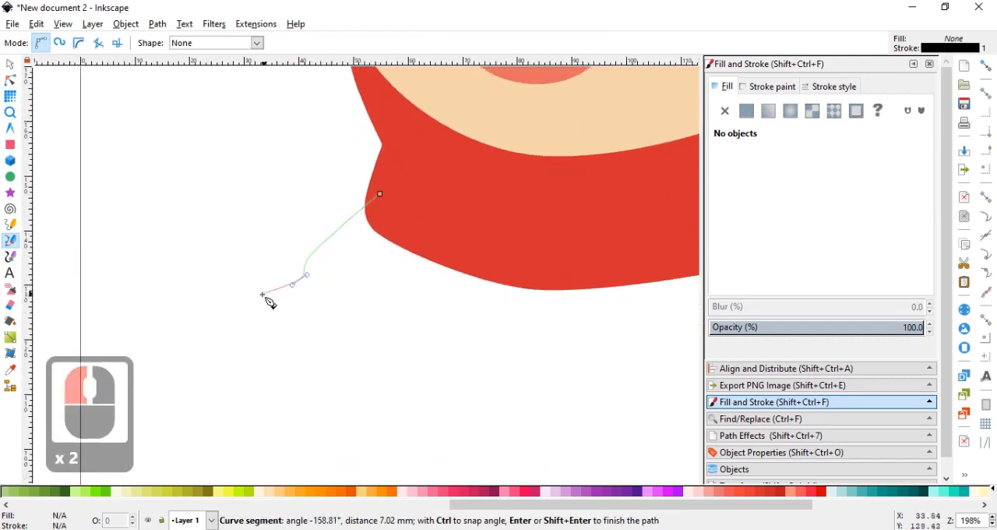
{"action": "left_click_drag", "start_coordinate": [238, 310], "coordinate": [229, 321]}
{"action": "left_click_drag", "start_coordinate": [237, 368], "coordinate": [244, 393]}
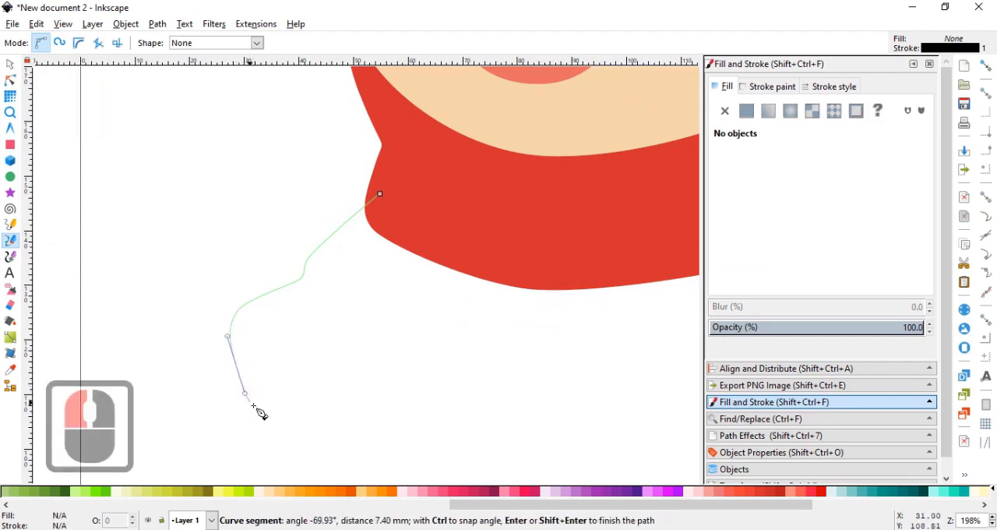
{"action": "left_click", "coordinate": [299, 420]}
{"action": "left_click_drag", "start_coordinate": [370, 376], "coordinate": [379, 374]}
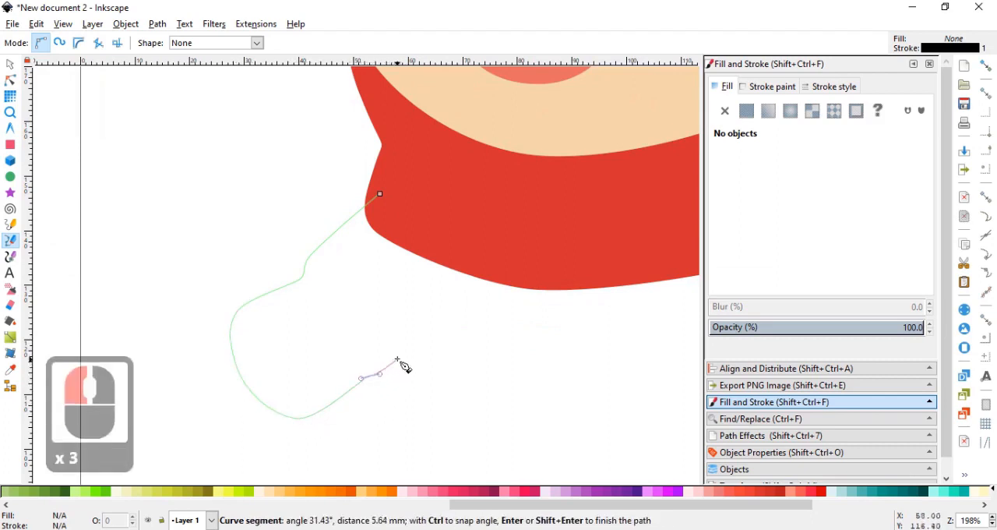
{"action": "left_click", "coordinate": [520, 262]}
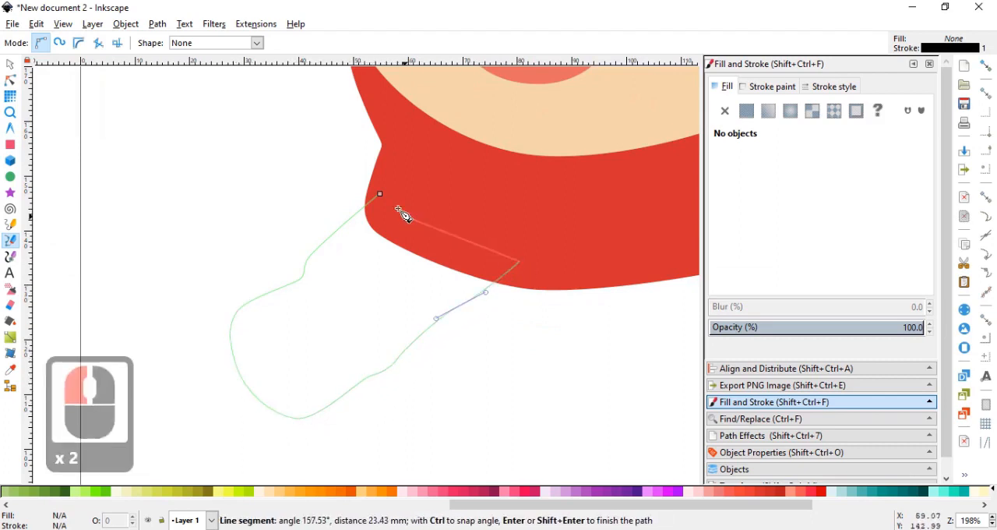
{"action": "left_click", "coordinate": [380, 194]}
Remove the sleeve's stroke, fill it with orange ff9800ff, and lower it to the bottom behind the scarf.
{"action": "scroll", "coordinate": [436, 260], "scroll_direction": "down", "scroll_amount": 2, "text": "ctrl"}
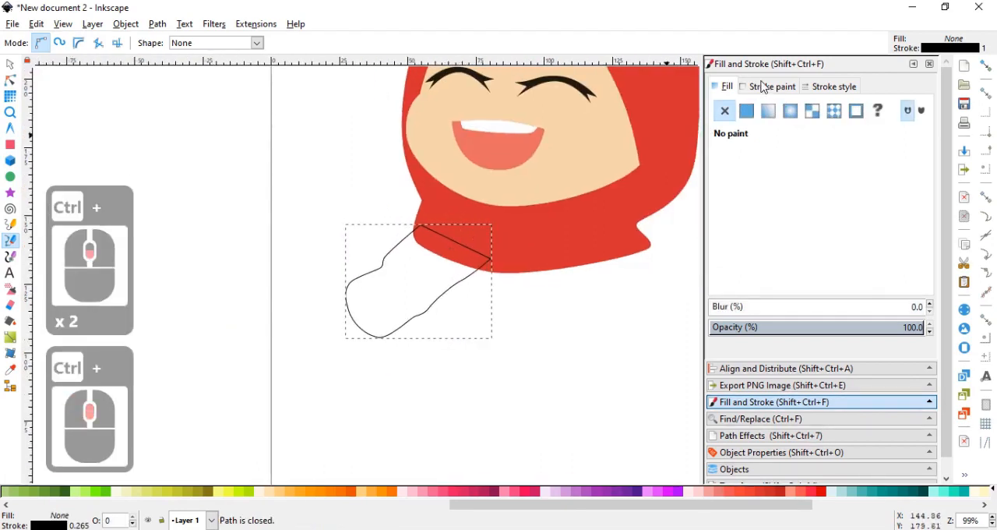
{"action": "left_click", "coordinate": [746, 110]}
{"action": "left_click", "coordinate": [725, 110]}
{"action": "left_click", "coordinate": [746, 111]}
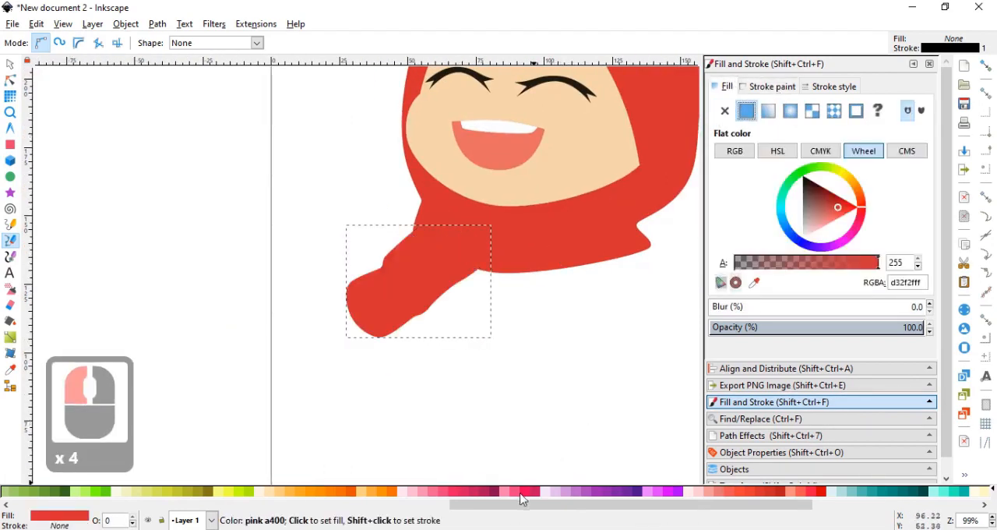
{"action": "left_click", "coordinate": [427, 497]}
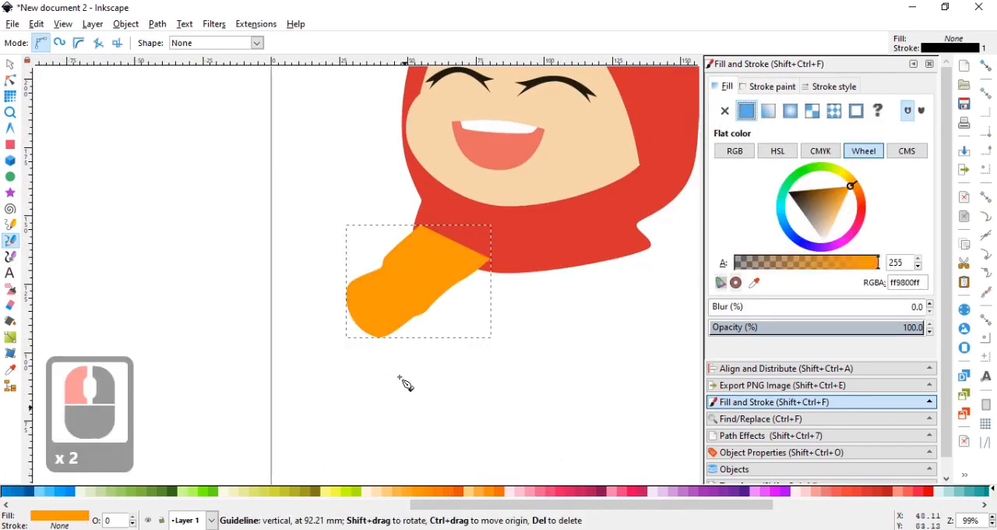
{"action": "key", "text": "End"}
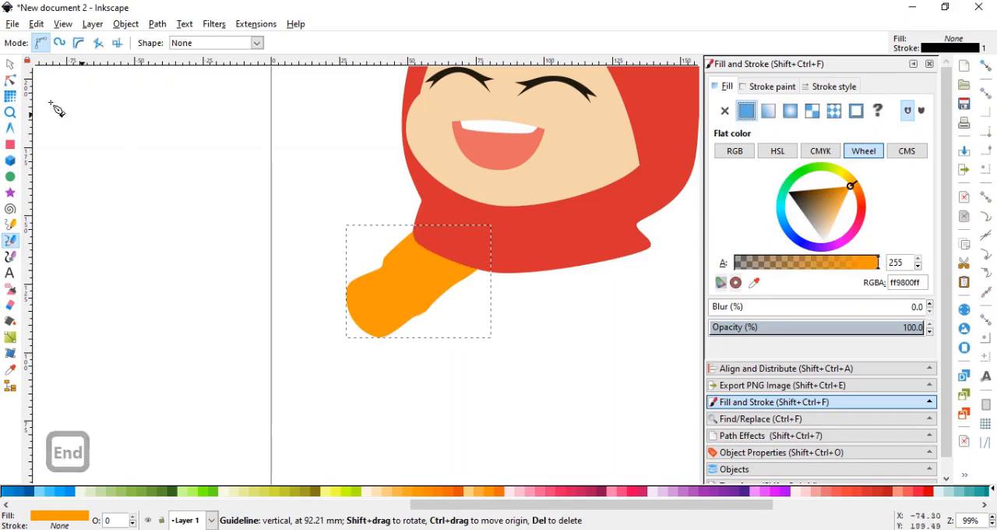
Scale the orange sleeve down to about 40.6 × 31.6 mm and place it at about X 35.5, Y 114.6 mm.
{"action": "left_click", "coordinate": [11, 65]}
{"action": "left_click_drag", "start_coordinate": [345, 349], "coordinate": [361, 333]}
{"action": "left_click", "coordinate": [394, 288]}
{"action": "left_click", "coordinate": [566, 325]}
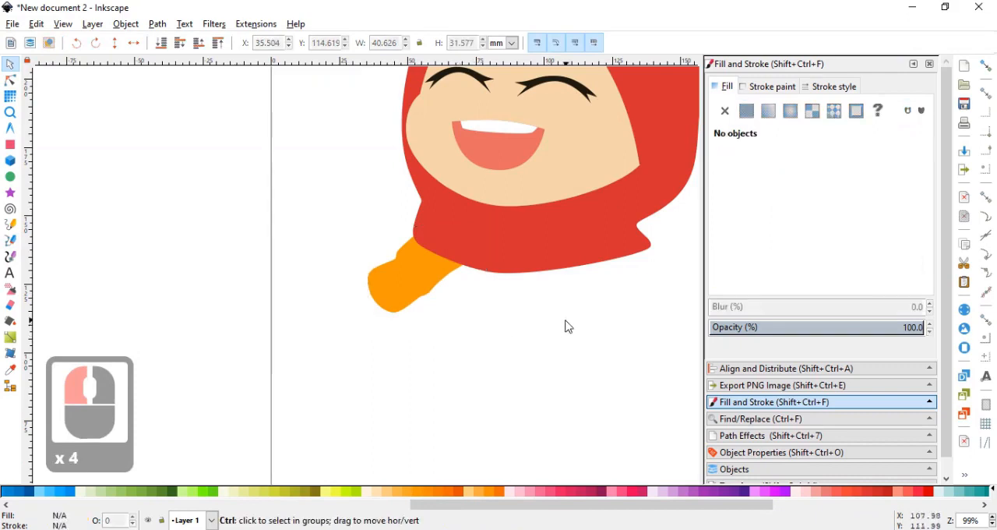
Draw a closed Bezier cuff outline around the rounded lower end of the orange sleeve.
{"action": "scroll", "coordinate": [335, 324], "scroll_direction": "right", "scroll_amount": 2}
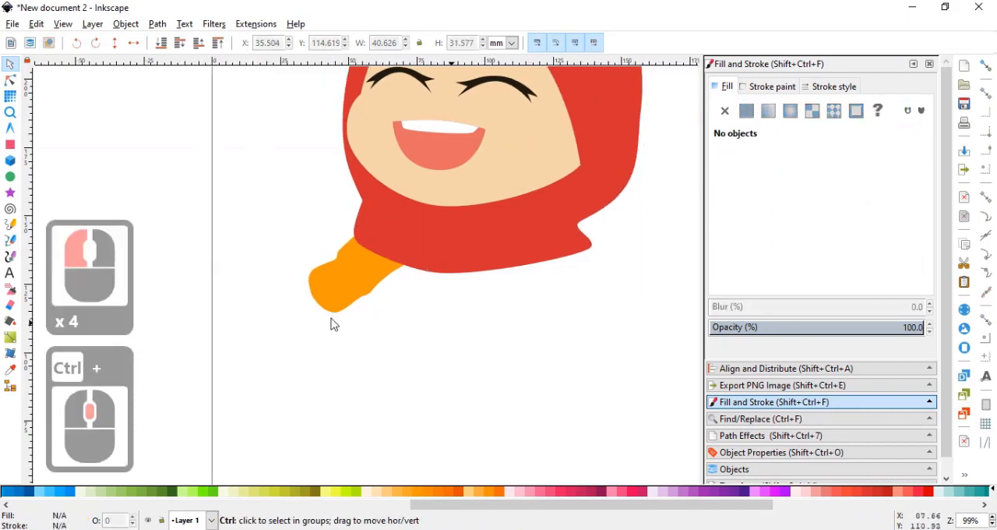
{"action": "left_click", "coordinate": [10, 240]}
{"action": "scroll", "coordinate": [280, 303], "scroll_direction": "up", "scroll_amount": 2}
{"action": "scroll", "coordinate": [388, 319], "scroll_direction": "up", "scroll_amount": 1}
{"action": "left_click", "coordinate": [402, 243]}
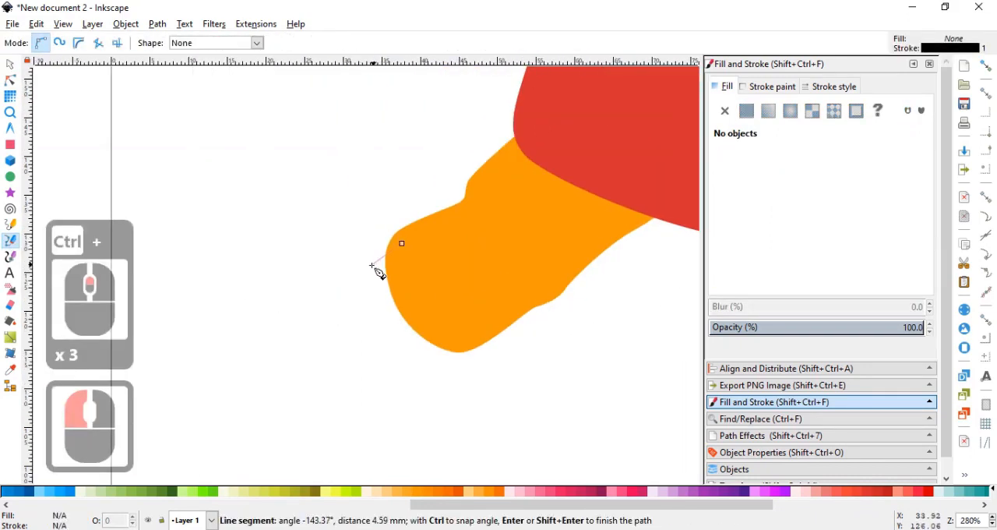
{"action": "left_click_drag", "start_coordinate": [373, 259], "coordinate": [354, 285]}
{"action": "left_click_drag", "start_coordinate": [358, 324], "coordinate": [400, 368]}
{"action": "left_click", "coordinate": [478, 333]}
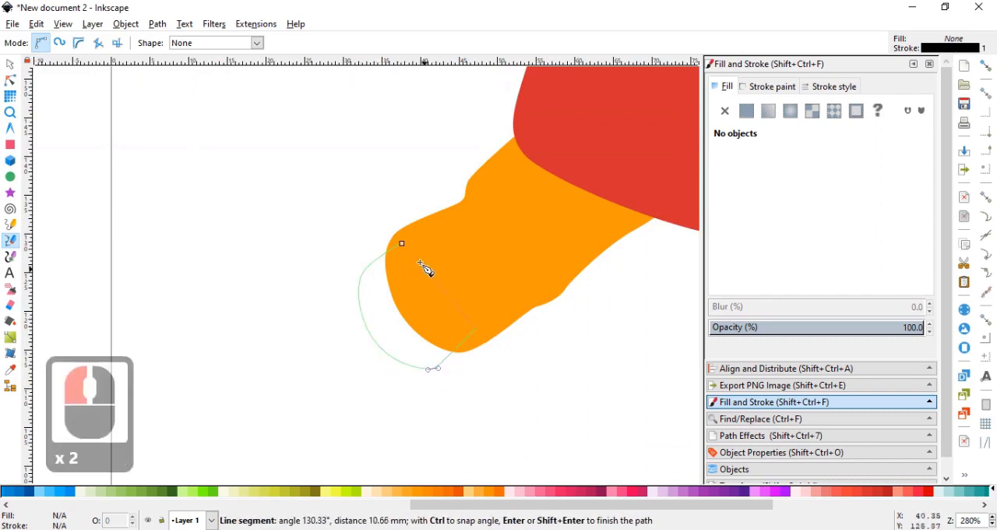
{"action": "left_click", "coordinate": [402, 245]}
Remove the cuff's stroke, fill it with dark orange e65100ff, and lower it to the bottom behind the sleeve.
{"action": "left_click", "coordinate": [752, 88]}
{"action": "left_click", "coordinate": [725, 111]}
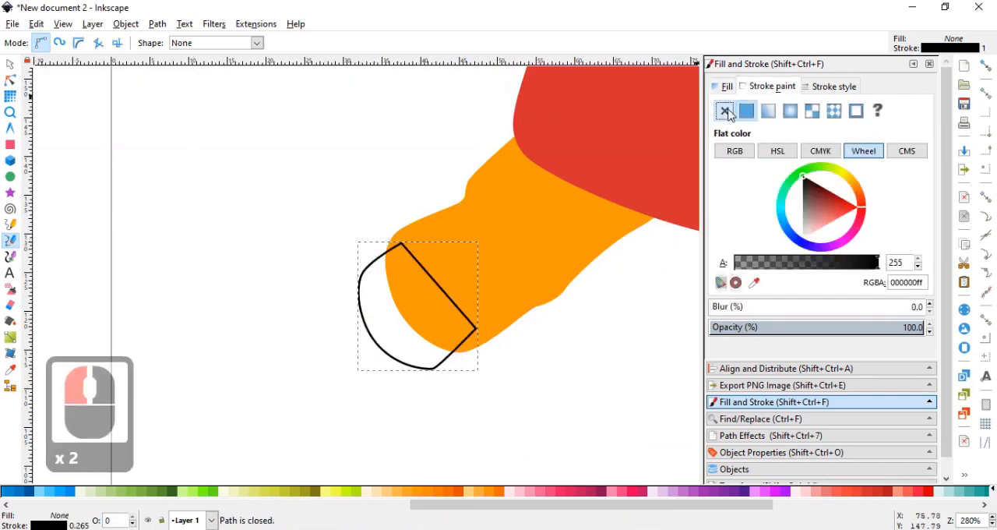
{"action": "left_click", "coordinate": [730, 88]}
{"action": "left_click", "coordinate": [747, 112]}
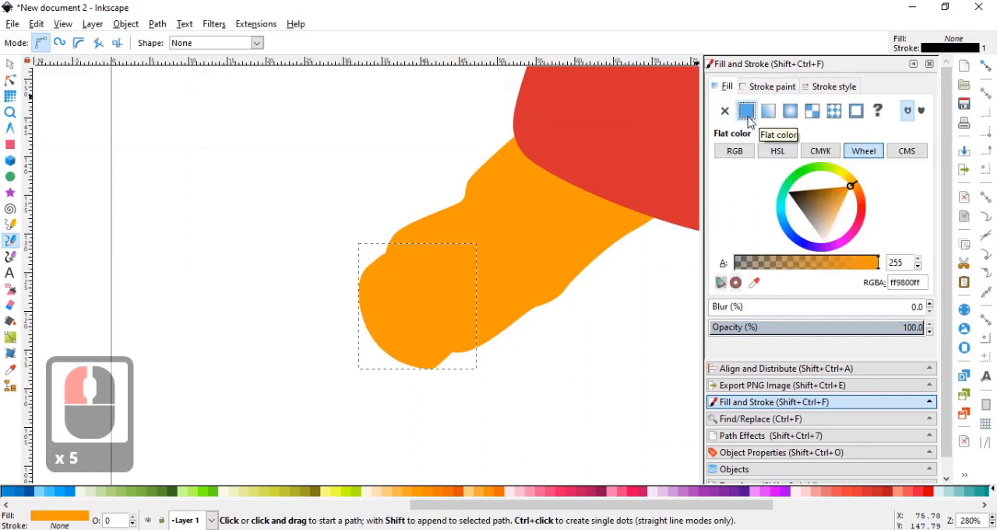
{"action": "left_click", "coordinate": [459, 491]}
{"action": "key", "text": "End"}
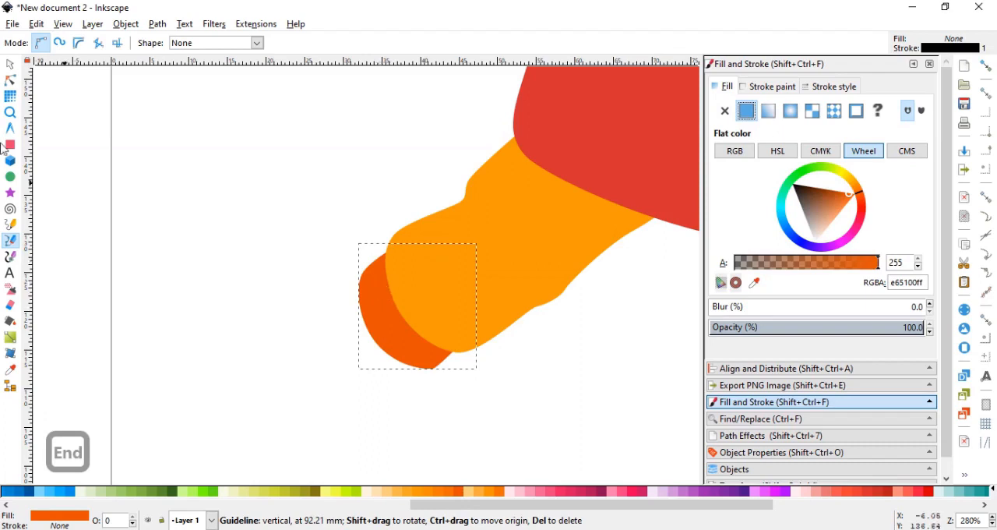
Draw a closed Bezier mitten outline with a small thumb, extending down-left from the dark orange cuff.
{"action": "left_click", "coordinate": [367, 280]}
{"action": "left_click_drag", "start_coordinate": [284, 321], "coordinate": [270, 345]}
{"action": "left_click_drag", "start_coordinate": [295, 404], "coordinate": [328, 424]}
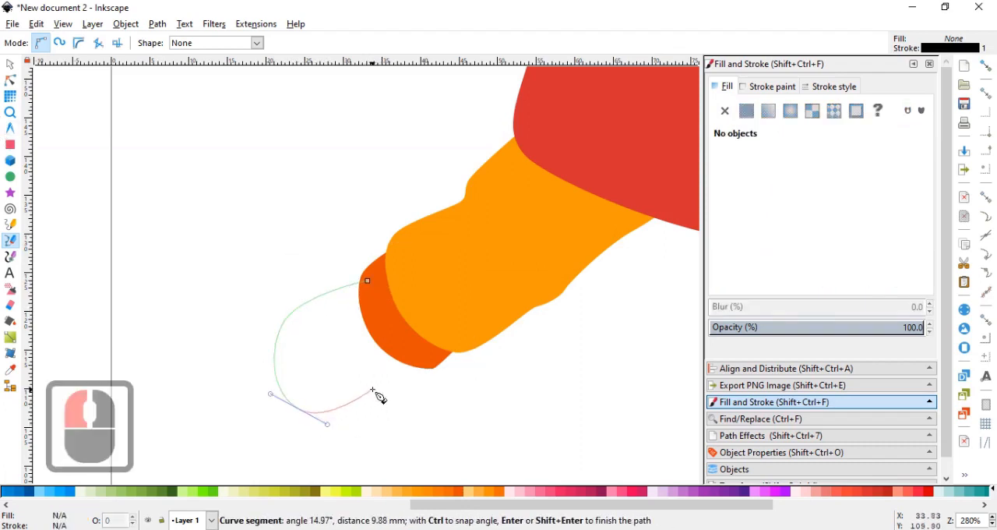
{"action": "left_click_drag", "start_coordinate": [369, 388], "coordinate": [406, 391]}
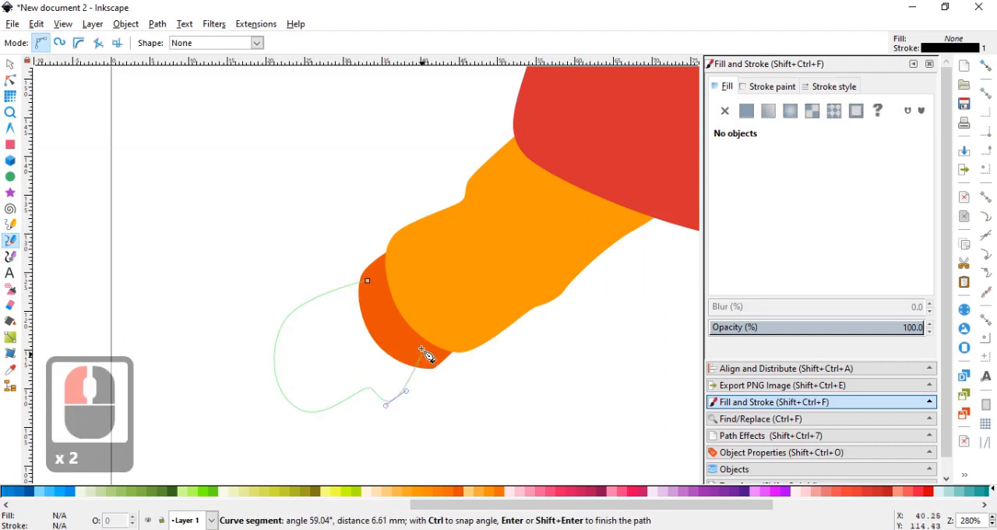
{"action": "left_click", "coordinate": [421, 352]}
{"action": "left_click", "coordinate": [367, 280]}
Remove the mitten's stroke, lower it to the bottom behind the cuff, and fill it with grey 800.
{"action": "left_click_drag", "start_coordinate": [509, 506], "coordinate": [850, 499]}
{"action": "left_click", "coordinate": [772, 87]}
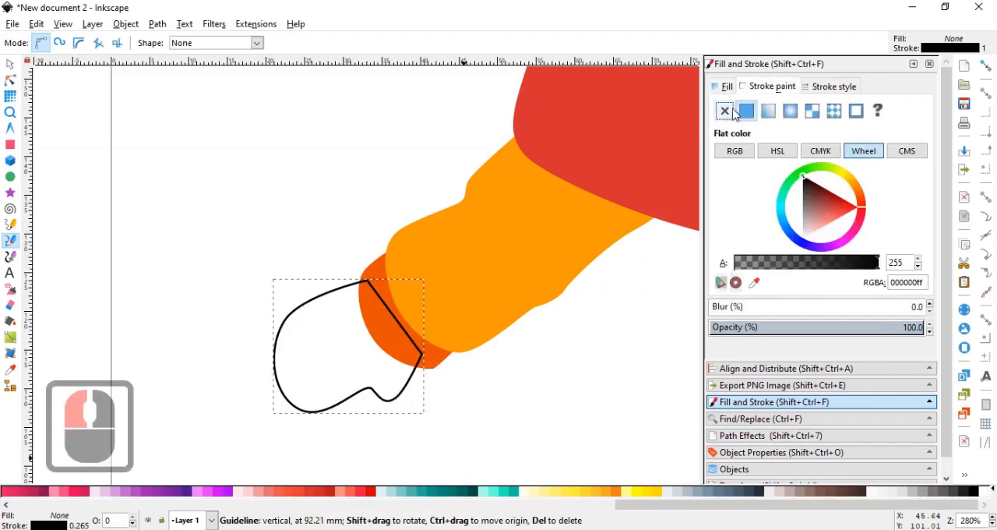
{"action": "left_click", "coordinate": [724, 110]}
{"action": "left_click", "coordinate": [754, 491]}
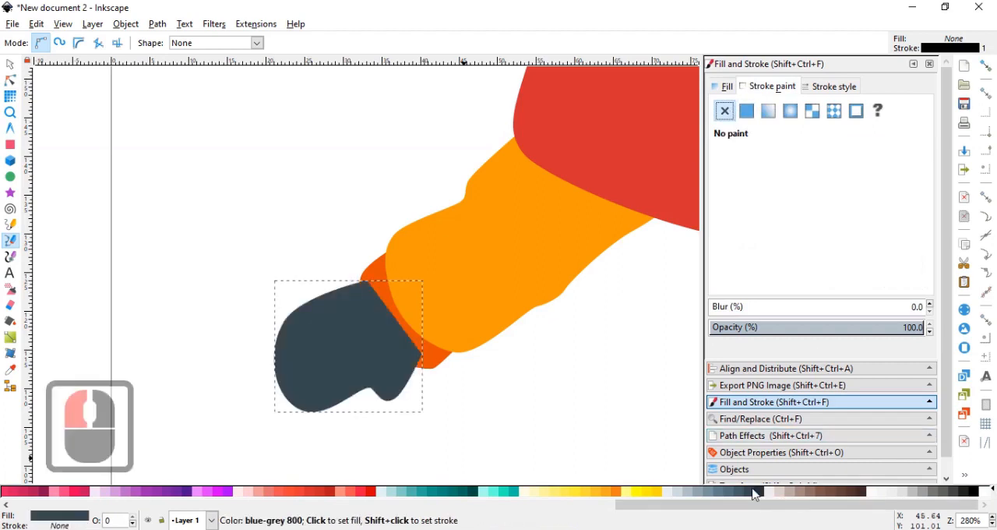
{"action": "key", "text": "End"}
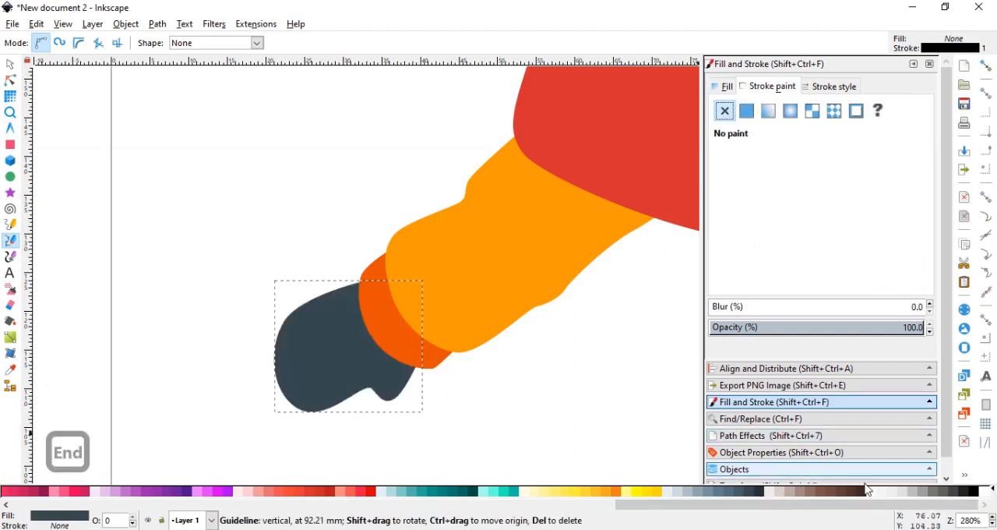
{"action": "left_click", "coordinate": [957, 498]}
Scale the grey mitten to about 18.1 × 16.1 mm and place it at about X 23.5, Y 108.3 mm against the cuff.
{"action": "scroll", "coordinate": [545, 343], "scroll_direction": "down", "scroll_amount": 2, "text": "ctrl"}
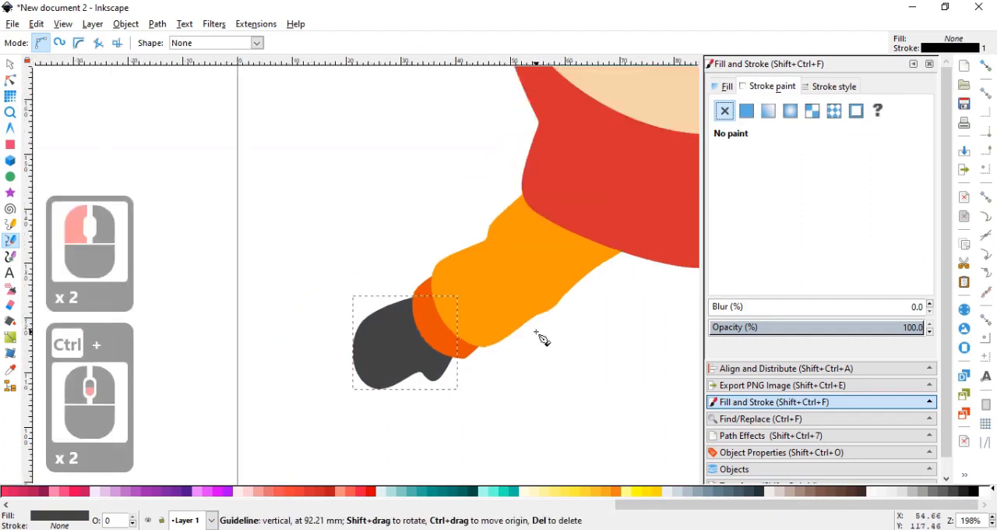
{"action": "scroll", "coordinate": [200, 250], "scroll_direction": "down", "scroll_amount": 1, "text": "ctrl"}
{"action": "left_click", "coordinate": [10, 64]}
{"action": "left_click_drag", "start_coordinate": [302, 333], "coordinate": [316, 324]}
{"action": "mouse_move", "coordinate": [382, 381]}
{"action": "left_mouse_down", "text": "ctrl+shift"}
{"action": "mouse_move", "coordinate": [374, 373]}
{"action": "mouse_move", "coordinate": [384, 381]}
{"action": "left_mouse_up", "text": "ctrl+shift"}
{"action": "left_click_drag", "start_coordinate": [310, 353], "coordinate": [307, 358]}
{"action": "double_click", "coordinate": [287, 248]}
{"action": "scroll", "coordinate": [292, 241], "scroll_direction": "down", "scroll_amount": 4, "text": "ctrl"}
{"action": "middle_click", "coordinate": [297, 245], "text": "ctrl"}
{"action": "scroll", "coordinate": [257, 257], "scroll_direction": "up", "scroll_amount": 2, "text": "ctrl"}
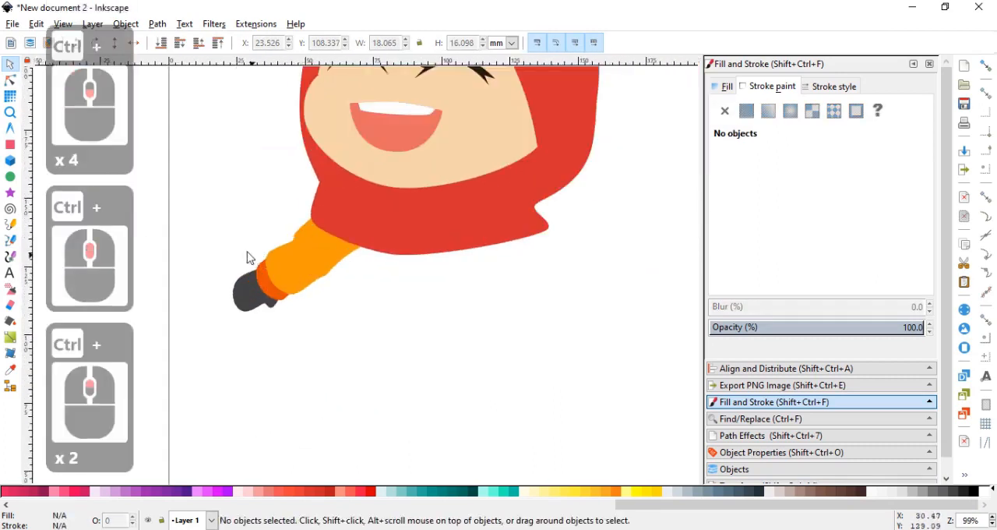
Draw a closed Bezier torso outline, about 87.9 × 62.8 mm, flaring down from under the red headscarf to a curved hem.
{"action": "left_click", "coordinate": [11, 240]}
{"action": "middle_click", "coordinate": [369, 265], "text": "ctrl"}
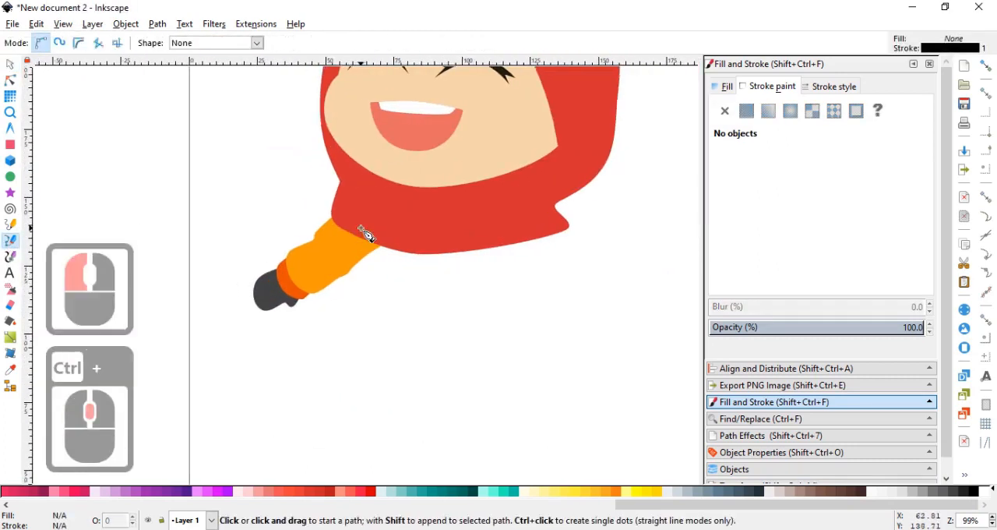
{"action": "left_click", "coordinate": [360, 229]}
{"action": "left_click_drag", "start_coordinate": [346, 309], "coordinate": [345, 316]}
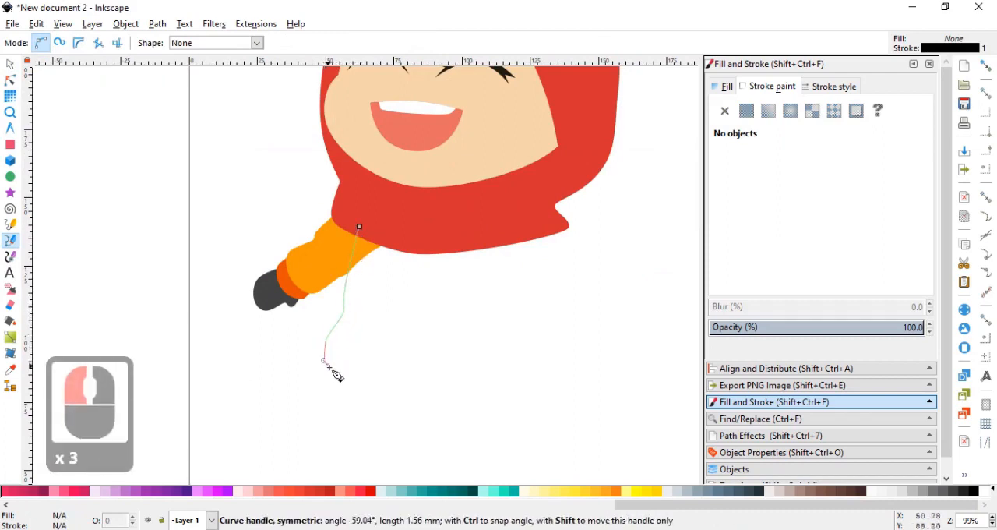
{"action": "left_click_drag", "start_coordinate": [330, 367], "coordinate": [332, 371]}
{"action": "left_click_drag", "start_coordinate": [436, 393], "coordinate": [505, 391]}
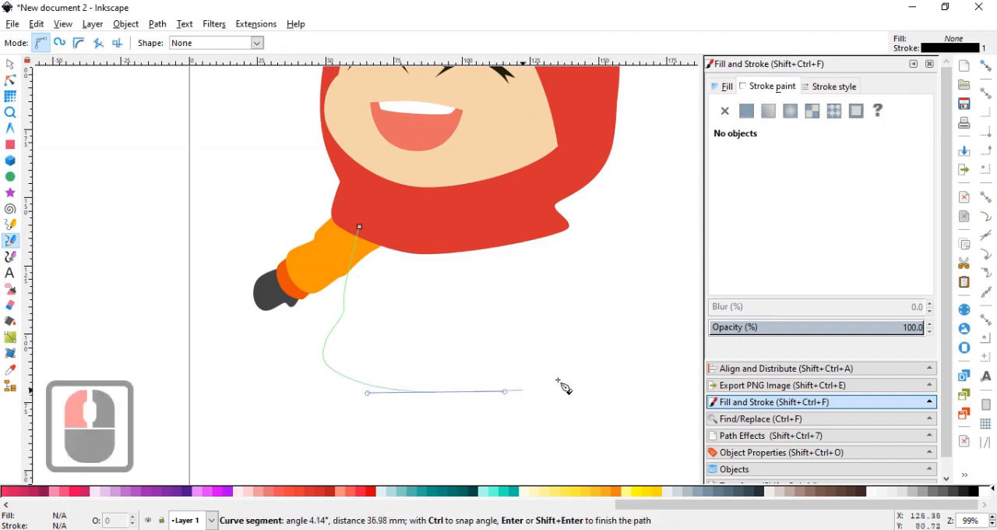
{"action": "left_click_drag", "start_coordinate": [561, 363], "coordinate": [557, 331]}
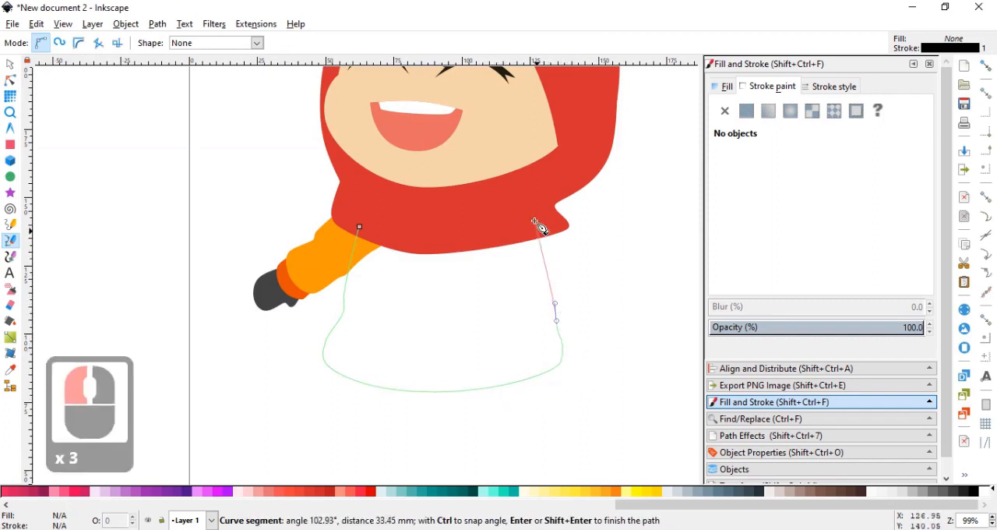
{"action": "left_click", "coordinate": [535, 222]}
{"action": "left_click", "coordinate": [359, 227]}
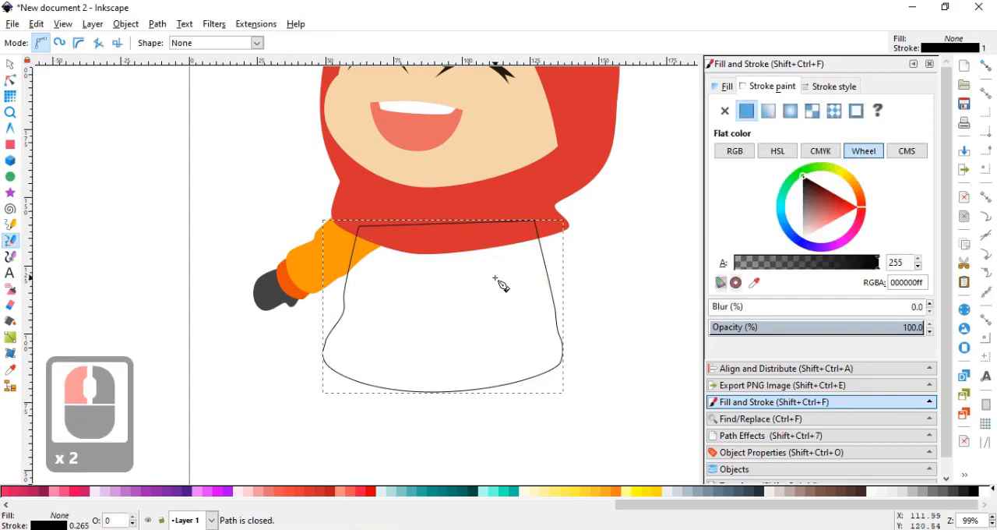
Lower the torso to the bottom behind the headscarf, remove its stroke, and fill it with the sleeve's orange ff9800ff.
{"action": "key", "text": "End"}
{"action": "left_click", "coordinate": [728, 113]}
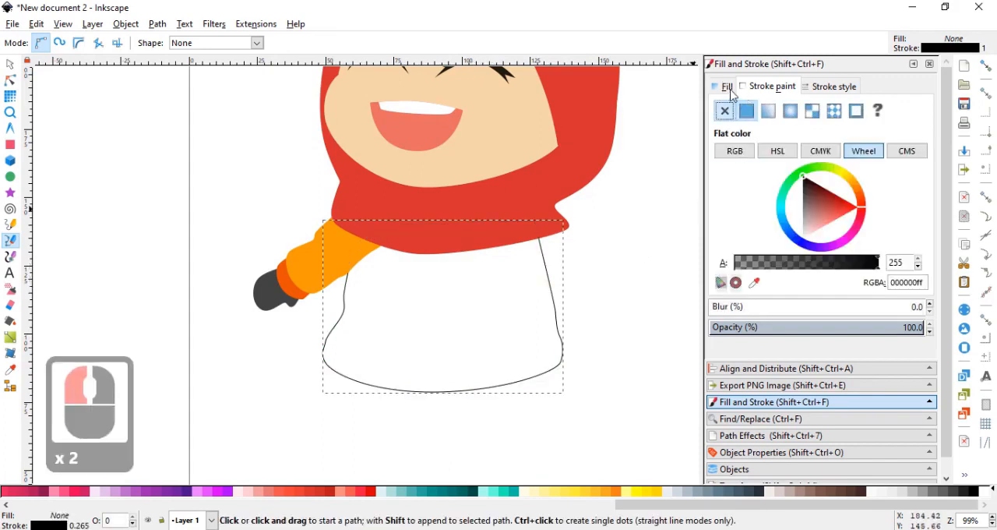
{"action": "left_click", "coordinate": [727, 105]}
{"action": "left_click", "coordinate": [745, 113]}
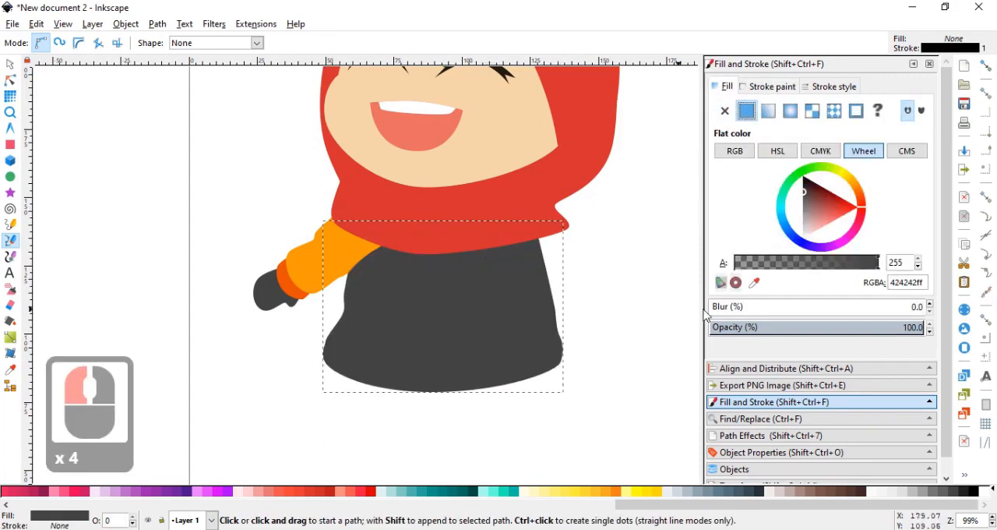
{"action": "left_click", "coordinate": [755, 285]}
{"action": "left_click", "coordinate": [344, 257]}
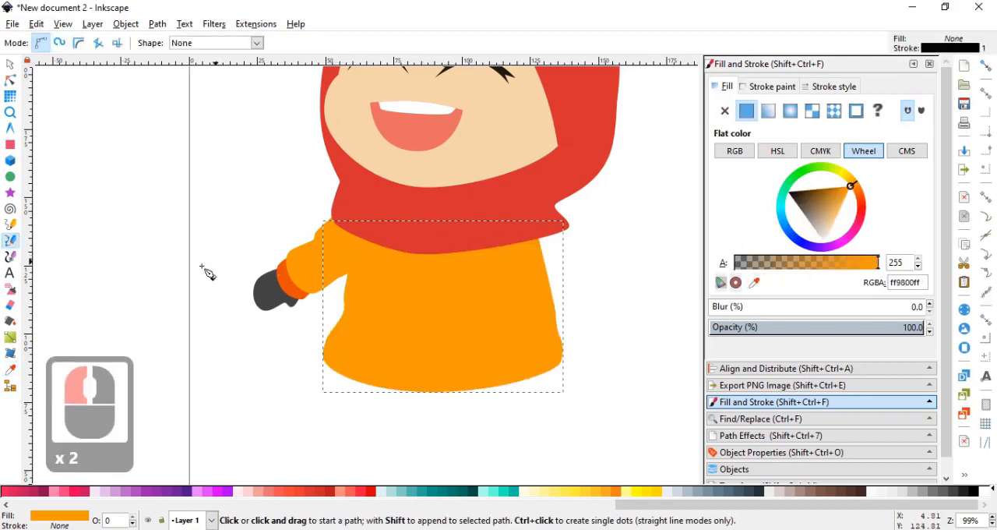
Shorten the torso to about 56 mm high, tilt it slightly, and place it at about X 47, Y 85 mm.
{"action": "left_click", "coordinate": [10, 65]}
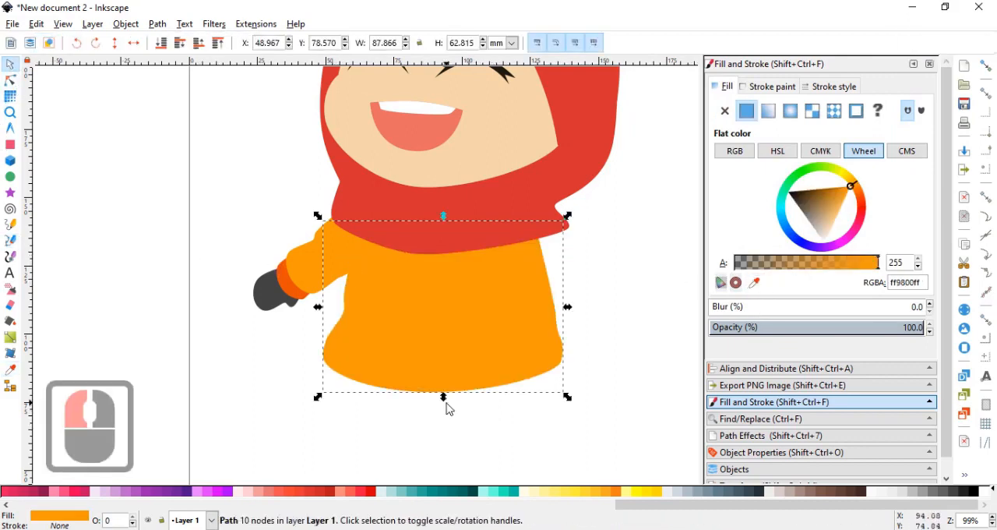
{"action": "left_click_drag", "start_coordinate": [446, 399], "coordinate": [440, 383]}
{"action": "left_click", "coordinate": [532, 335]}
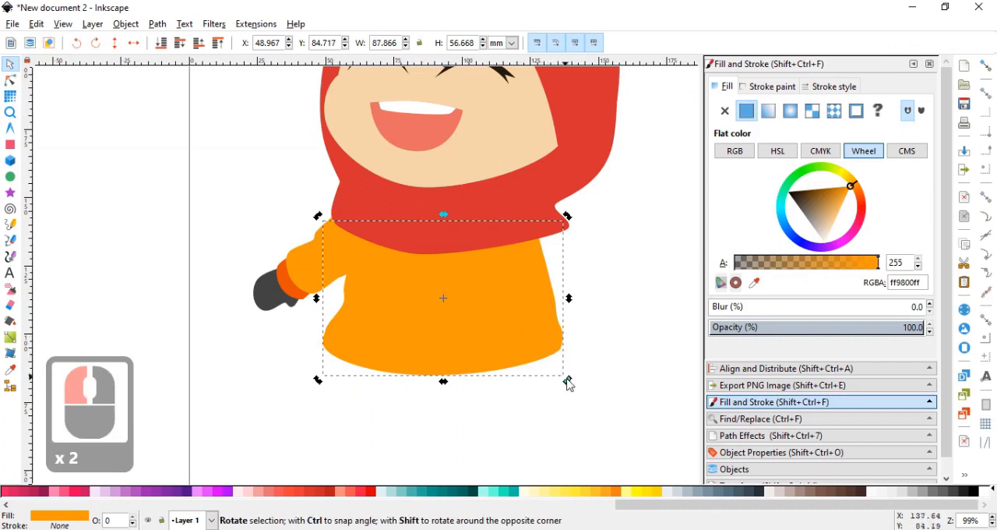
{"action": "left_click_drag", "start_coordinate": [567, 379], "coordinate": [562, 383]}
{"action": "left_click_drag", "start_coordinate": [530, 328], "coordinate": [527, 328]}
Duplicate the sleeve, cuff and mitten, flip the copy horizontally, and place it on the torso's opposite side, lowered to the bottom.
{"action": "left_click_drag", "start_coordinate": [178, 167], "coordinate": [405, 340]}
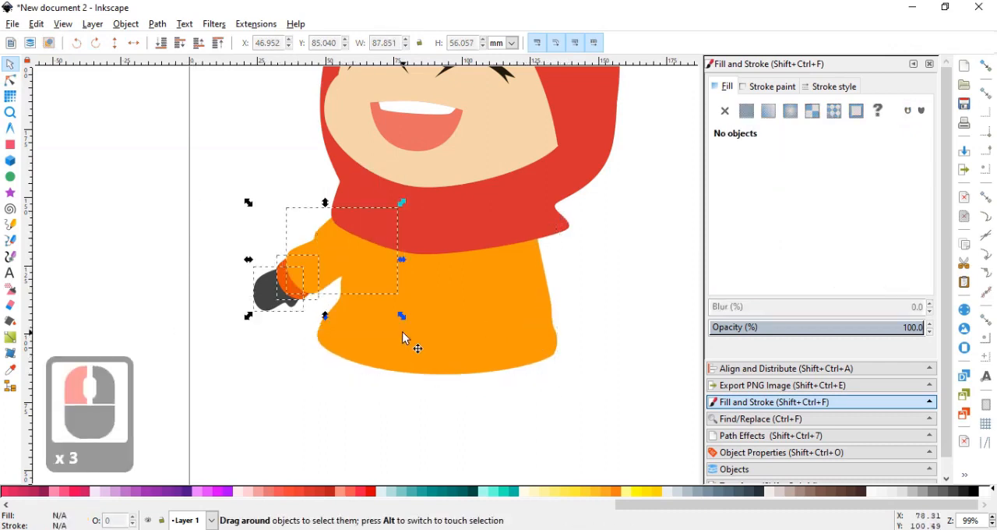
{"action": "key", "text": "ctrl+d"}
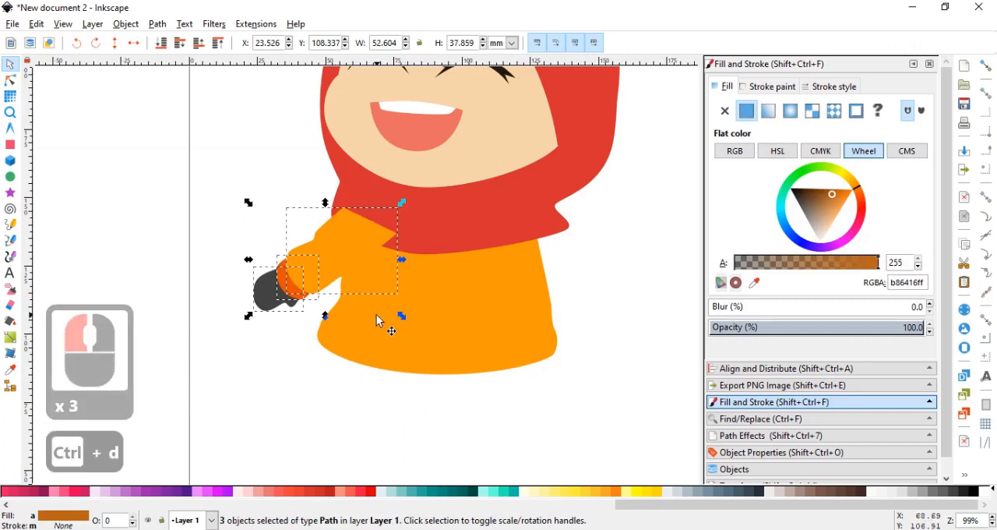
{"action": "key", "text": "h"}
{"action": "left_click_drag", "start_coordinate": [335, 277], "coordinate": [550, 247]}
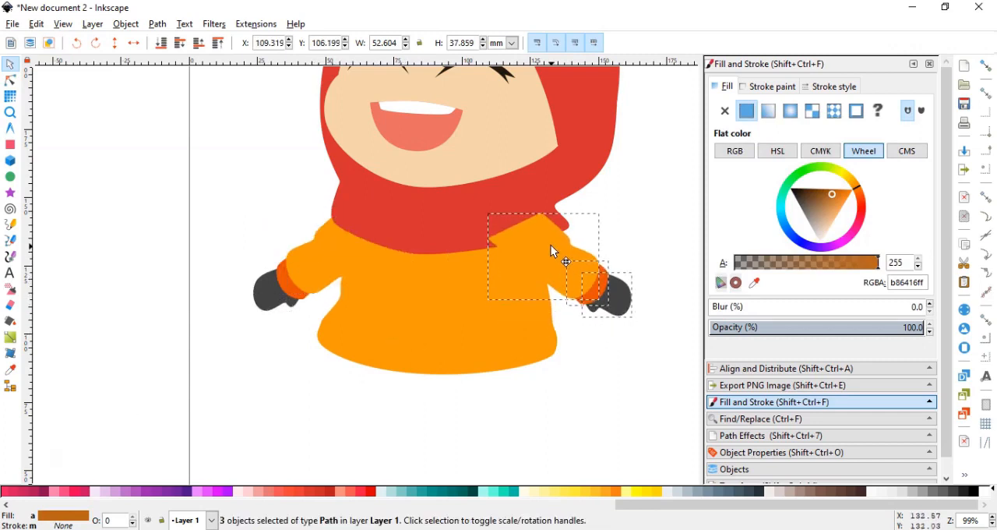
{"action": "key", "text": "End"}
Rotate the mirrored arm slightly clockwise and position it at about X 111.1, Y 106.3 mm against the shoulder.
{"action": "left_click", "coordinate": [574, 276]}
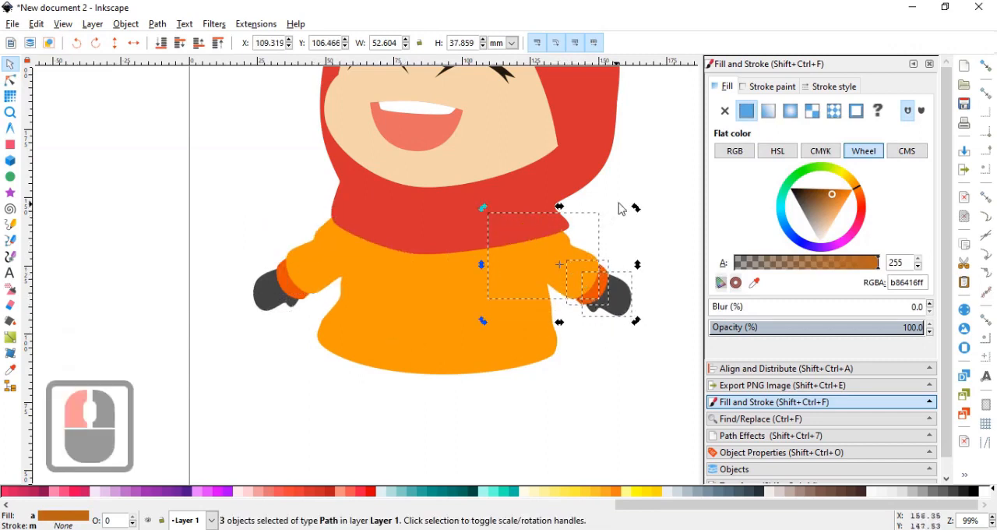
{"action": "left_click_drag", "start_coordinate": [638, 207], "coordinate": [640, 216]}
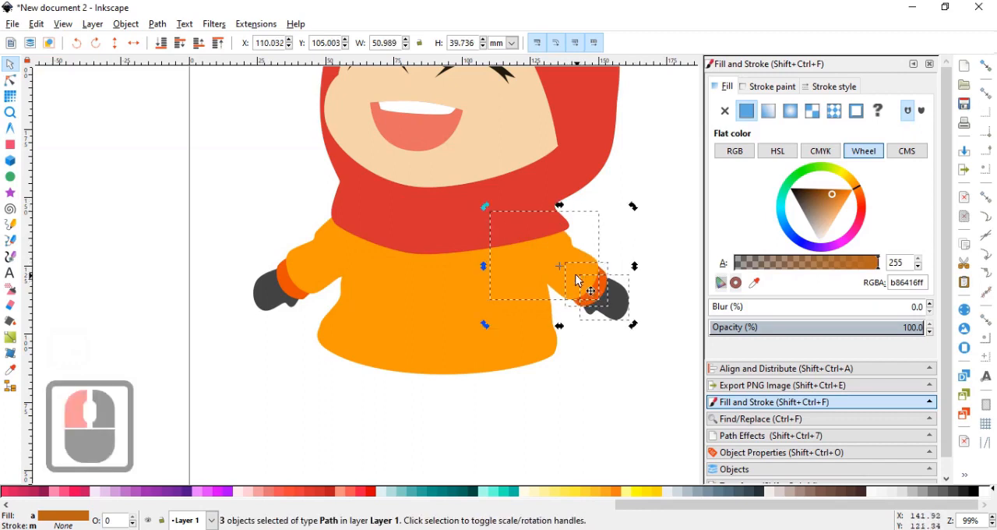
{"action": "left_click_drag", "start_coordinate": [574, 274], "coordinate": [576, 270]}
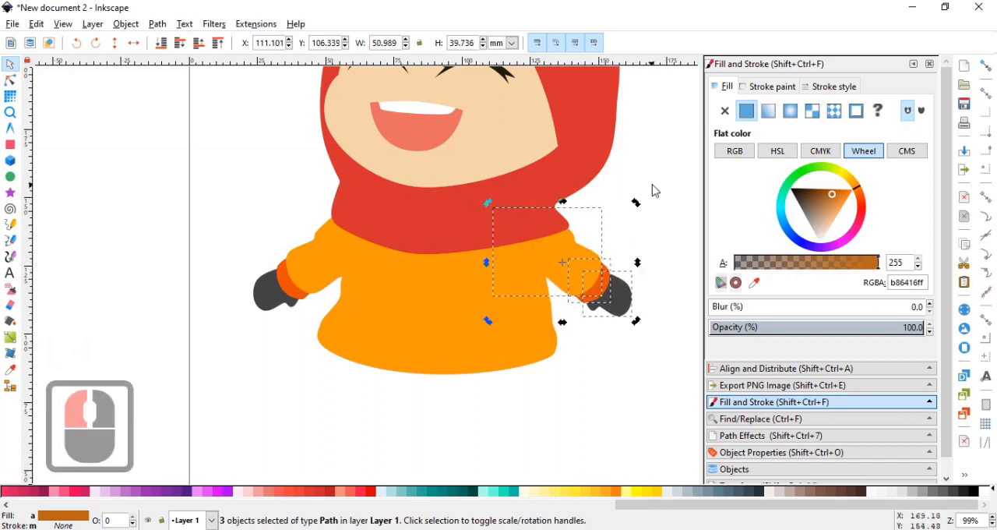
{"action": "double_click", "coordinate": [652, 189]}
Pull the headscarf's bottom node down to about X 74.8, Y 117.3 mm and adjust its handles to deepen the lower edge.
{"action": "scroll", "coordinate": [627, 187], "scroll_direction": "down", "scroll_amount": 3}
{"action": "left_click_drag", "start_coordinate": [625, 186], "coordinate": [596, 243]}
{"action": "scroll", "coordinate": [595, 245], "scroll_direction": "up", "scroll_amount": 1}
{"action": "left_click", "coordinate": [534, 251]}
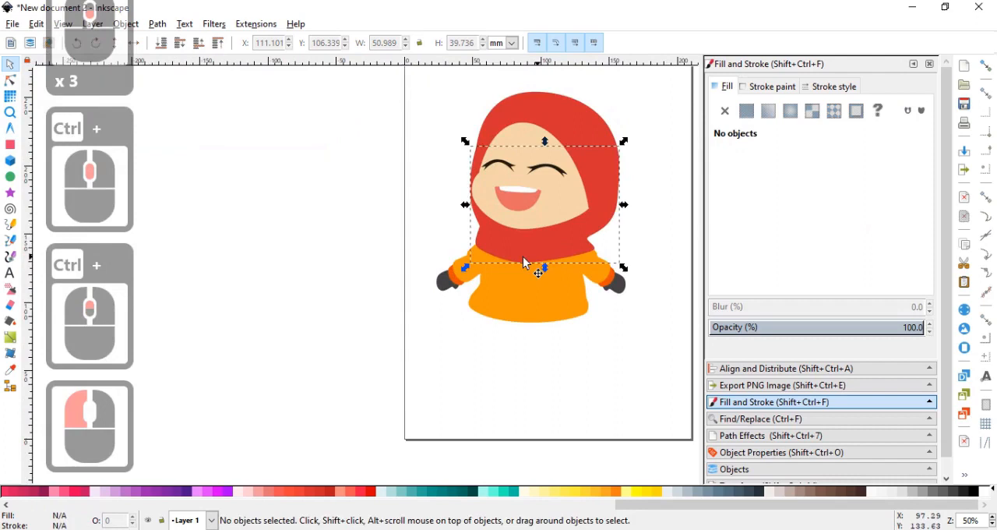
{"action": "left_click", "coordinate": [10, 81]}
{"action": "scroll", "coordinate": [531, 274], "scroll_direction": "up", "scroll_amount": 2, "text": "ctrl"}
{"action": "left_click_drag", "start_coordinate": [510, 250], "coordinate": [583, 286]}
{"action": "scroll", "coordinate": [518, 250], "scroll_direction": "down", "scroll_amount": 1, "text": "ctrl"}
{"action": "scroll", "coordinate": [470, 274], "scroll_direction": "up", "scroll_amount": 1, "text": "ctrl"}
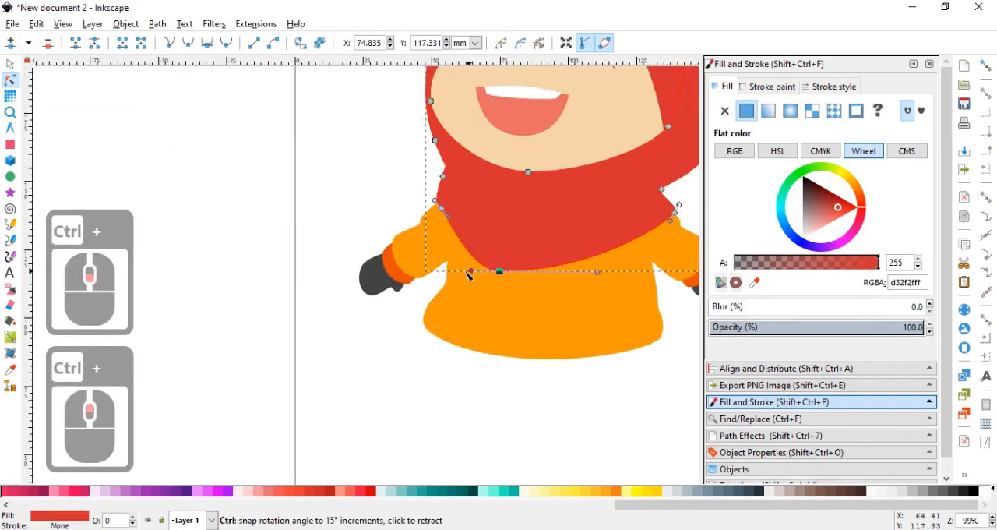
{"action": "left_click", "coordinate": [458, 272]}
{"action": "left_click_drag", "start_coordinate": [472, 287], "coordinate": [423, 271]}
{"action": "left_click_drag", "start_coordinate": [380, 293], "coordinate": [355, 275]}
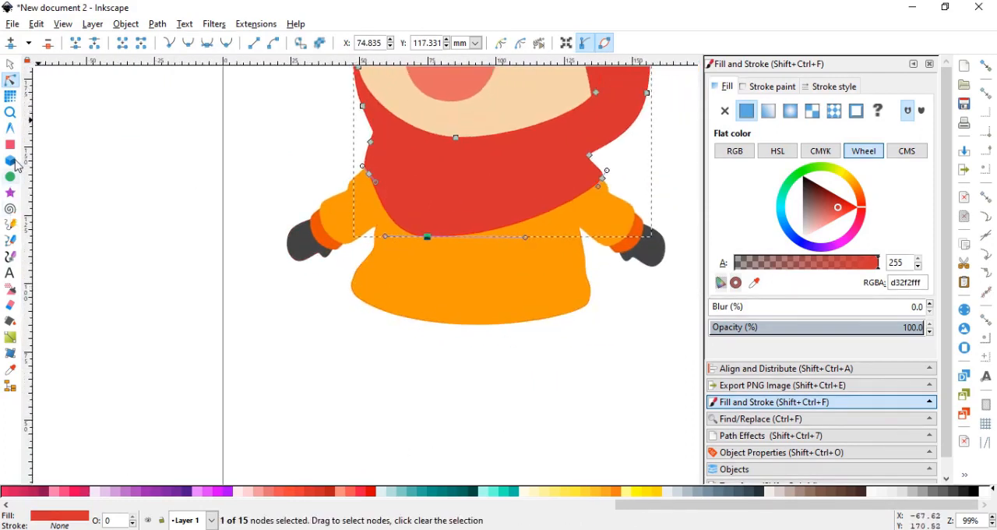
Draw a leg rectangle about 18 × 37 mm across the torso's hem, fully round its corners, and convert it to a path.
{"action": "left_click", "coordinate": [11, 147]}
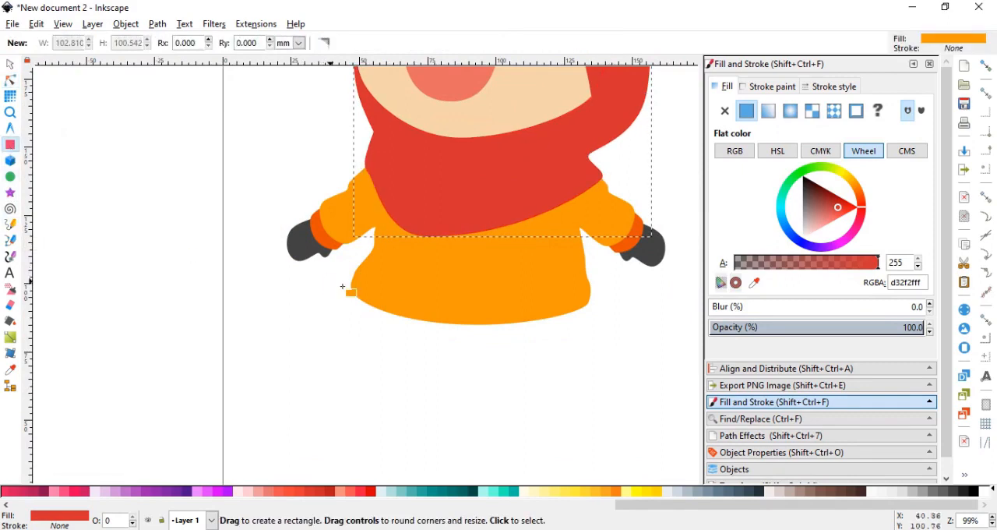
{"action": "mouse_move", "coordinate": [386, 273]}
{"action": "left_mouse_down"}
{"action": "mouse_move", "coordinate": [406, 339]}
{"action": "mouse_move", "coordinate": [438, 364]}
{"action": "left_mouse_up"}
{"action": "left_click_drag", "start_coordinate": [438, 264], "coordinate": [439, 287]}
{"action": "left_click", "coordinate": [11, 80]}
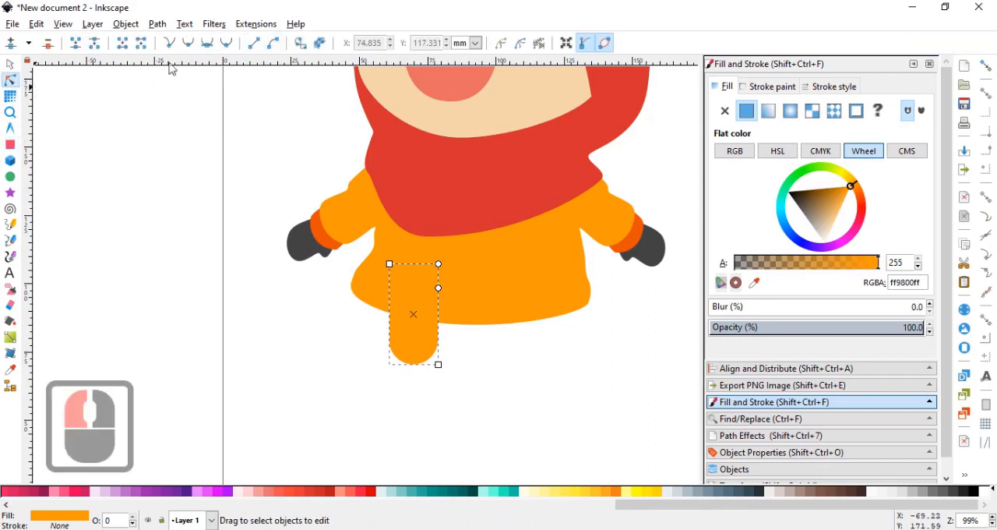
{"action": "left_click", "coordinate": [274, 44]}
Taper the leg's lower end by moving its two lower side nodes inward and shortening the bottom node's handles.
{"action": "scroll", "coordinate": [429, 348], "scroll_direction": "up", "scroll_amount": 2}
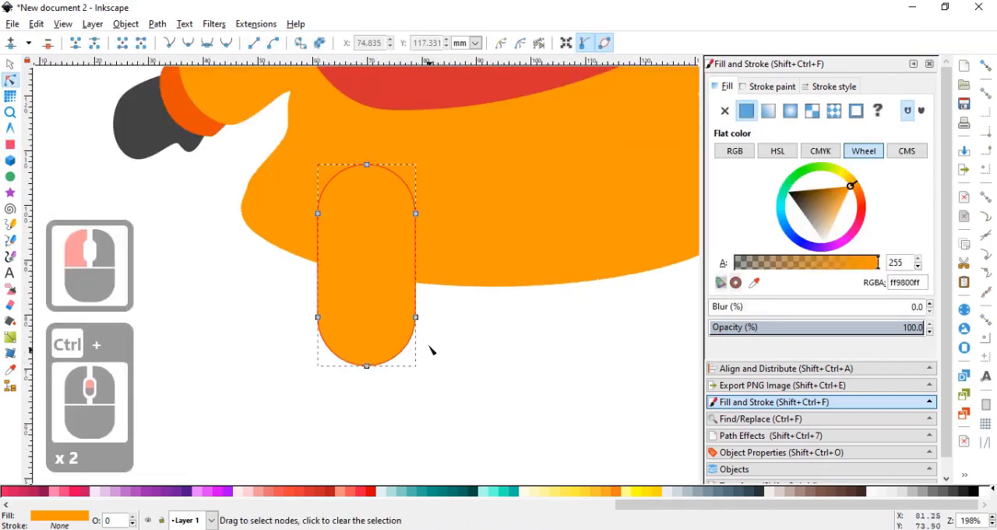
{"action": "left_click_drag", "start_coordinate": [410, 332], "coordinate": [406, 318]}
{"action": "left_click_drag", "start_coordinate": [324, 321], "coordinate": [334, 321]}
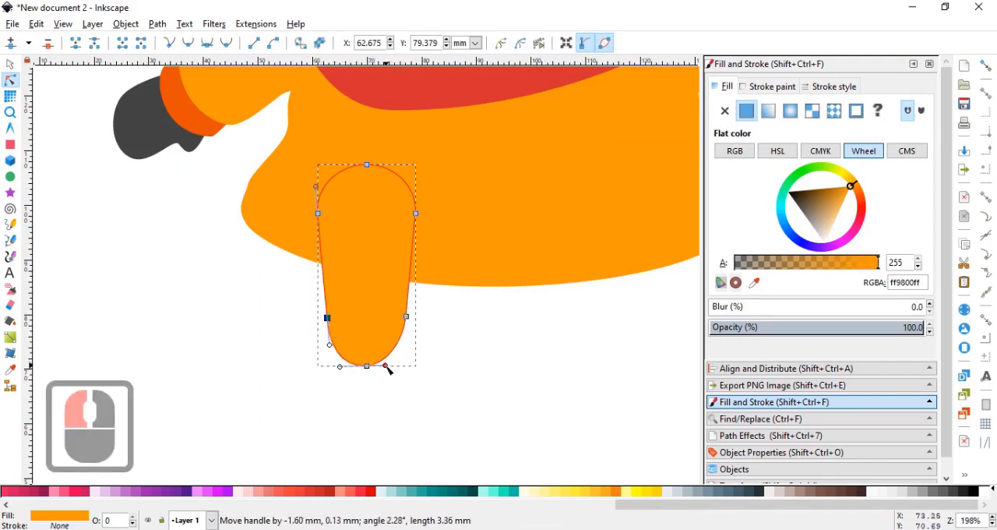
{"action": "left_click", "coordinate": [338, 367], "text": "shift"}
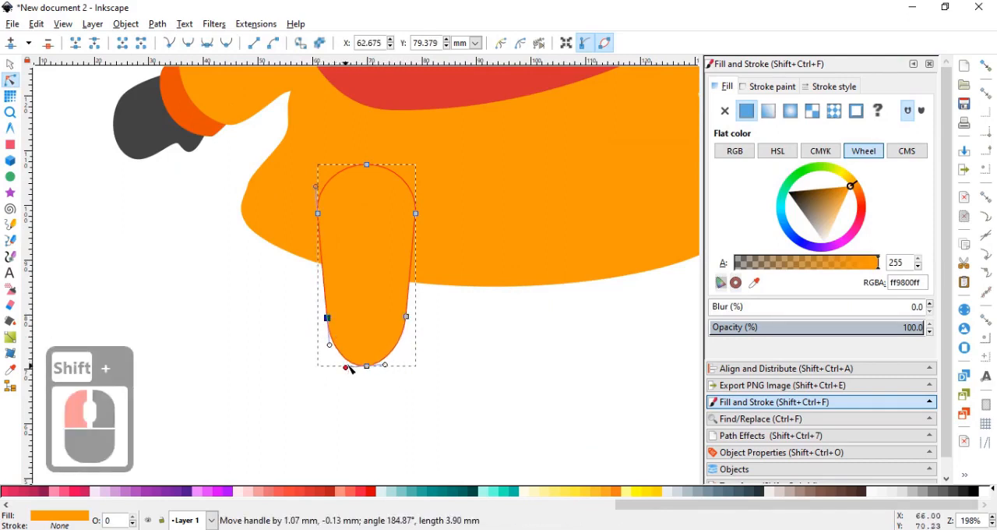
{"action": "left_click", "coordinate": [350, 369], "text": "shift"}
{"action": "scroll", "coordinate": [456, 315], "scroll_direction": "down", "scroll_amount": 2, "text": "ctrl"}
Fill the leg with light grey d3d3d3ff and lower it to the bottom behind the torso.
{"action": "left_click", "coordinate": [754, 88]}
{"action": "left_click", "coordinate": [727, 88]}
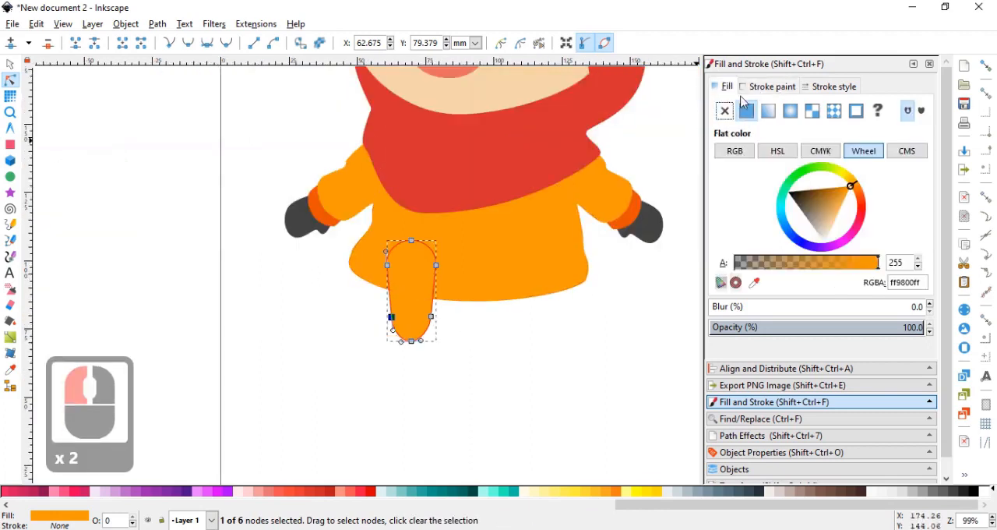
{"action": "left_click", "coordinate": [826, 241]}
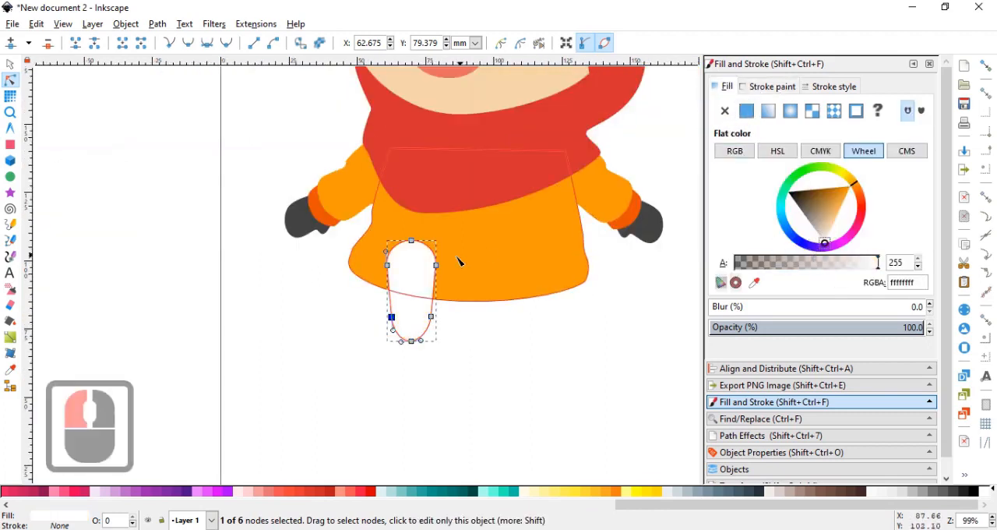
{"action": "key", "text": "End"}
{"action": "left_click", "coordinate": [10, 64]}
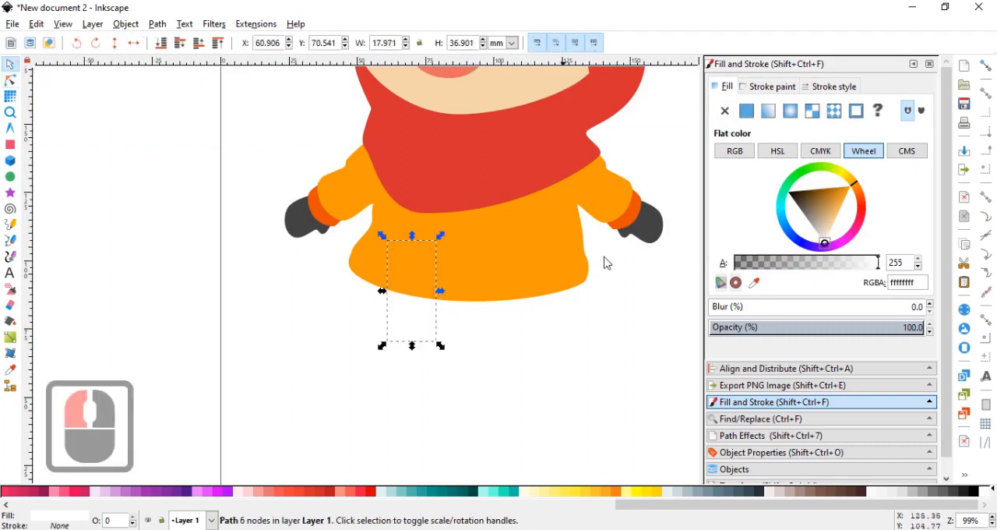
{"action": "left_click", "coordinate": [818, 233]}
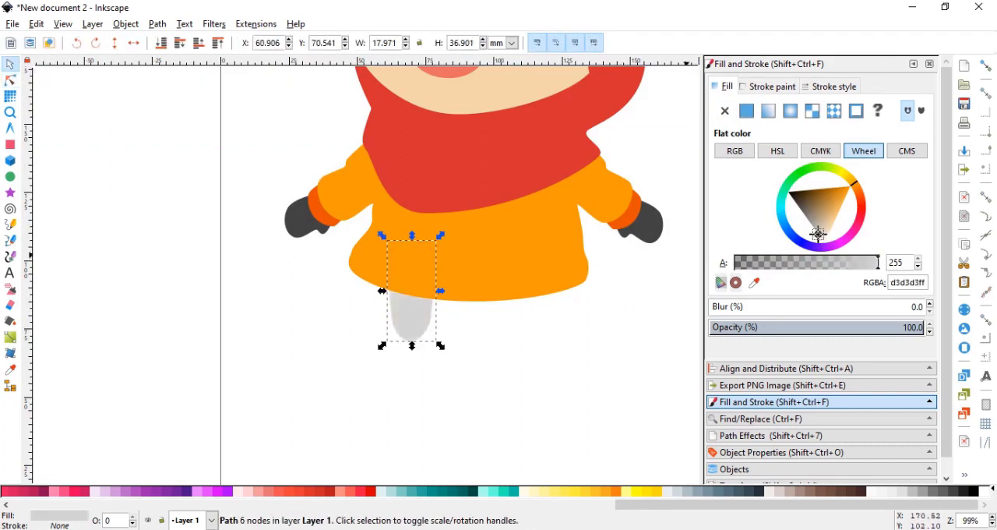
Rotate the grey leg slightly clockwise and place it at about X 59.5, Y 71.1 mm under the hem.
{"action": "left_click", "coordinate": [423, 328]}
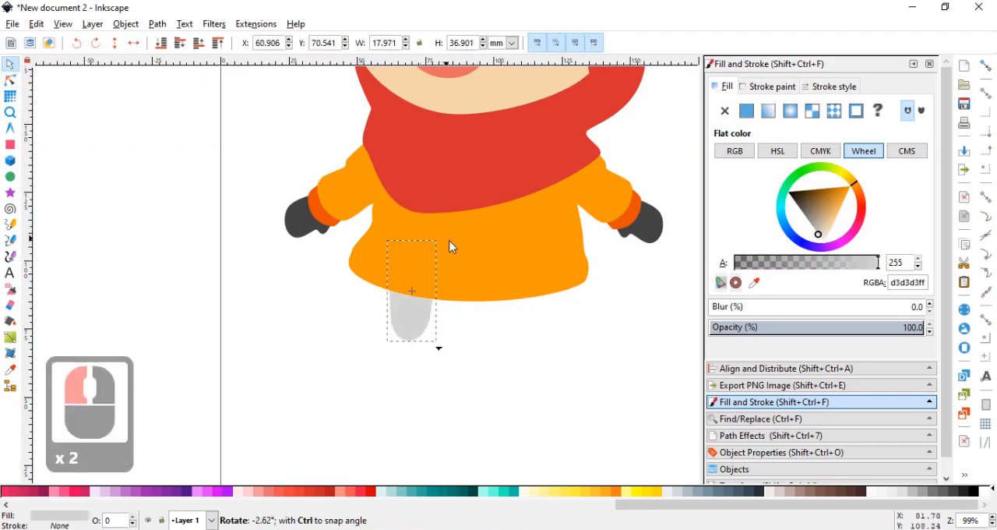
{"action": "left_click_drag", "start_coordinate": [448, 240], "coordinate": [448, 245]}
{"action": "mouse_move", "coordinate": [415, 314]}
{"action": "left_mouse_down"}
{"action": "mouse_move", "coordinate": [413, 304]}
{"action": "mouse_move", "coordinate": [410, 313]}
{"action": "left_mouse_up"}
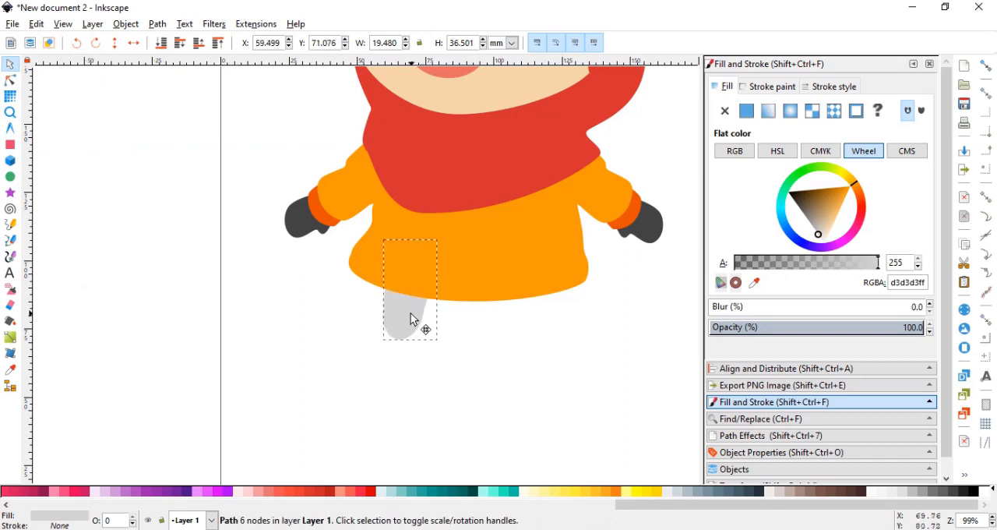
{"action": "left_click", "coordinate": [413, 319]}
Draw a closed Bezier shoe outline with a curved top edge around the grey leg's lower end, and open it for node editing.
{"action": "scroll", "coordinate": [400, 324], "scroll_direction": "up", "scroll_amount": 2, "text": "ctrl"}
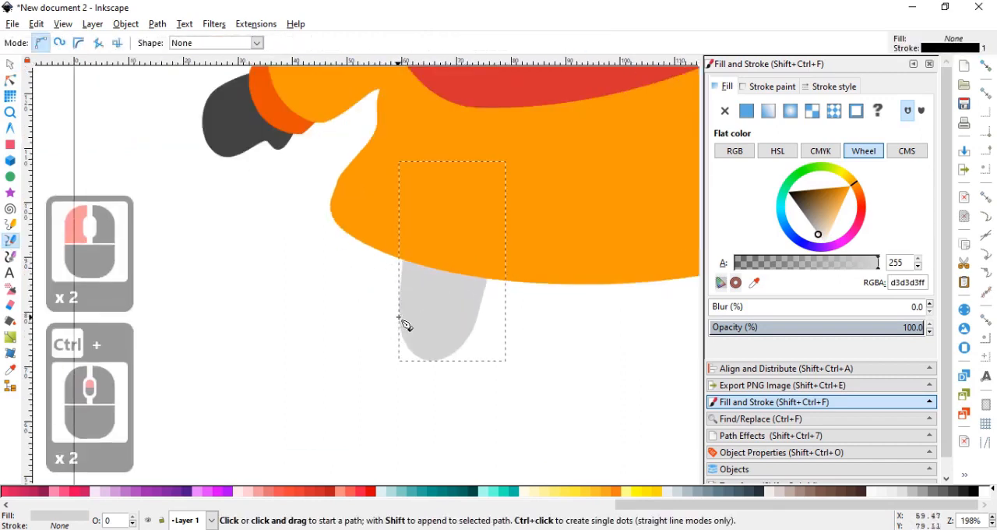
{"action": "scroll", "coordinate": [399, 317], "scroll_direction": "up", "scroll_amount": 1, "text": "ctrl"}
{"action": "left_click", "coordinate": [394, 315]}
{"action": "left_click_drag", "start_coordinate": [407, 310], "coordinate": [413, 309]}
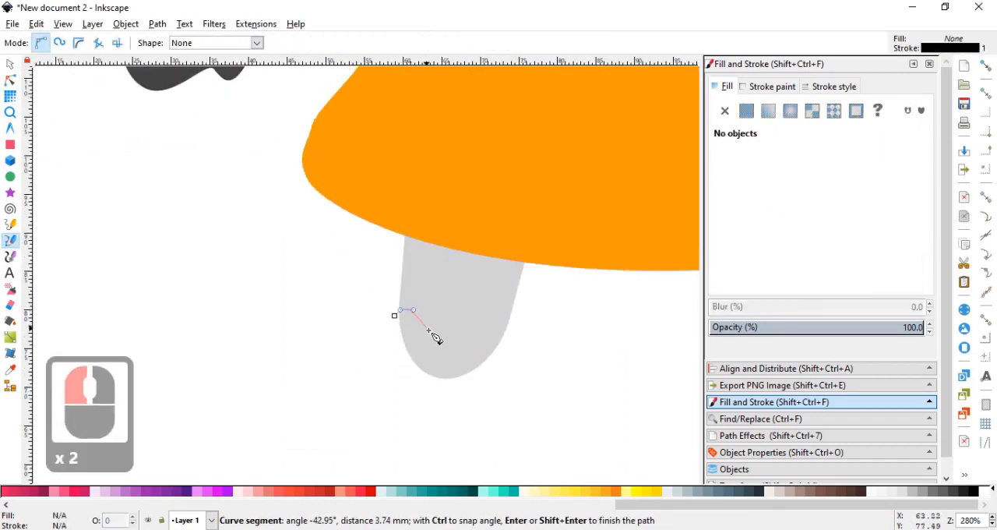
{"action": "left_click_drag", "start_coordinate": [448, 341], "coordinate": [470, 347]}
{"action": "left_click", "coordinate": [501, 341]}
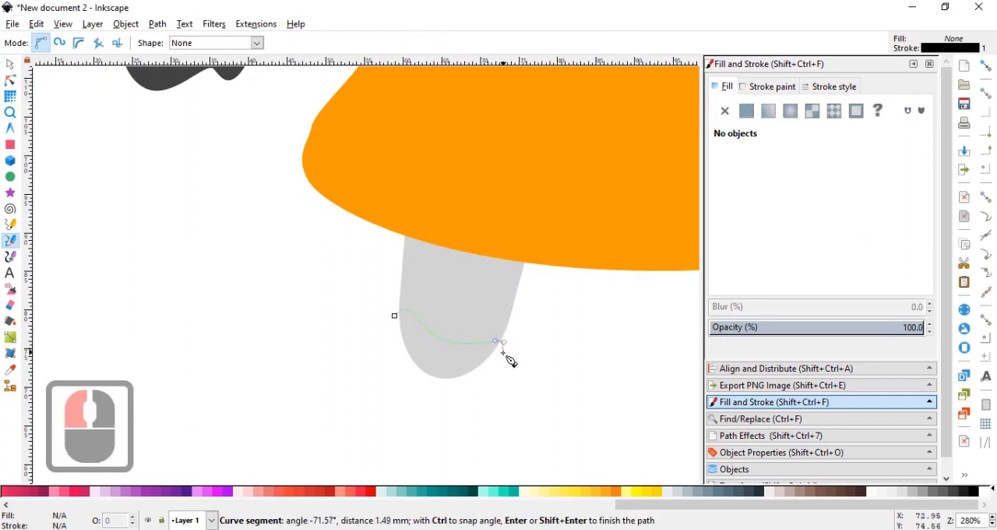
{"action": "left_click_drag", "start_coordinate": [509, 381], "coordinate": [359, 393]}
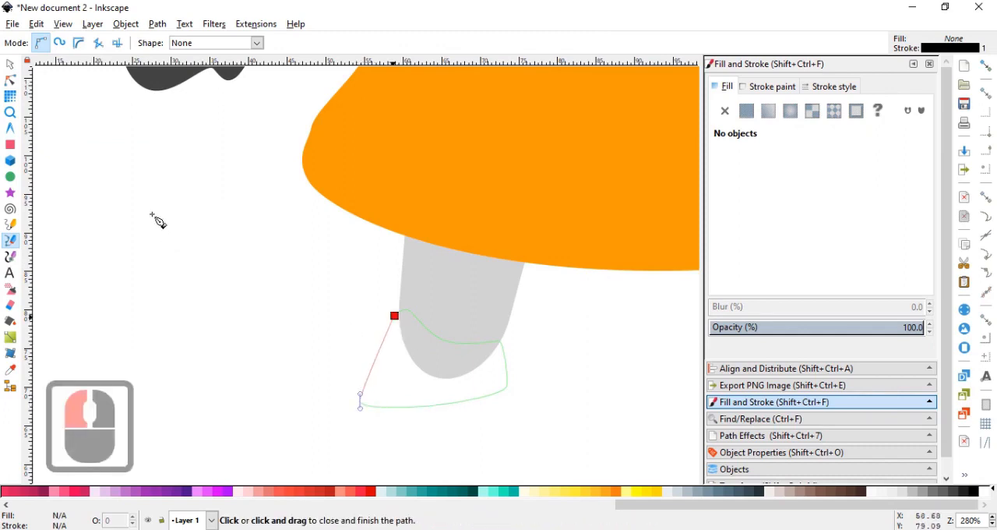
{"action": "left_click", "coordinate": [394, 315]}
{"action": "left_click", "coordinate": [11, 81]}
{"action": "scroll", "coordinate": [362, 405], "scroll_direction": "up", "scroll_amount": 1}
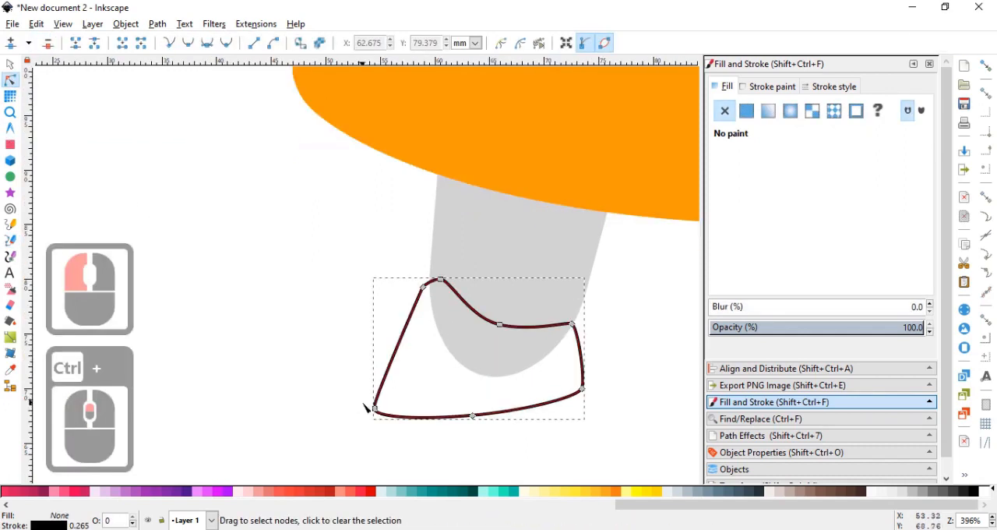
Raise the shoe's toe node to about X 54.1, Y 70.6 mm and smooth its bottom edge node.
{"action": "left_click_drag", "start_coordinate": [367, 407], "coordinate": [371, 382]}
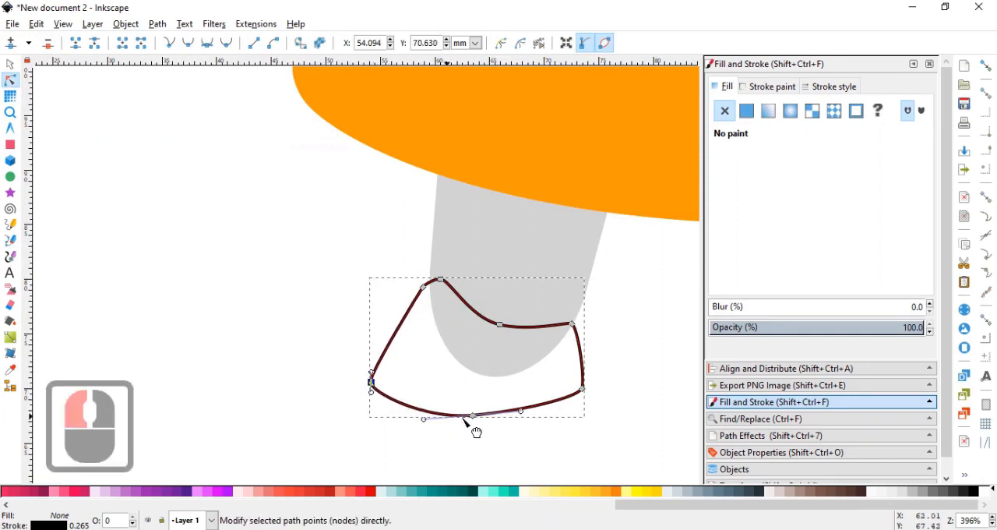
{"action": "double_click", "coordinate": [473, 416]}
{"action": "scroll", "coordinate": [532, 421], "scroll_direction": "down", "scroll_amount": 2, "text": "ctrl"}
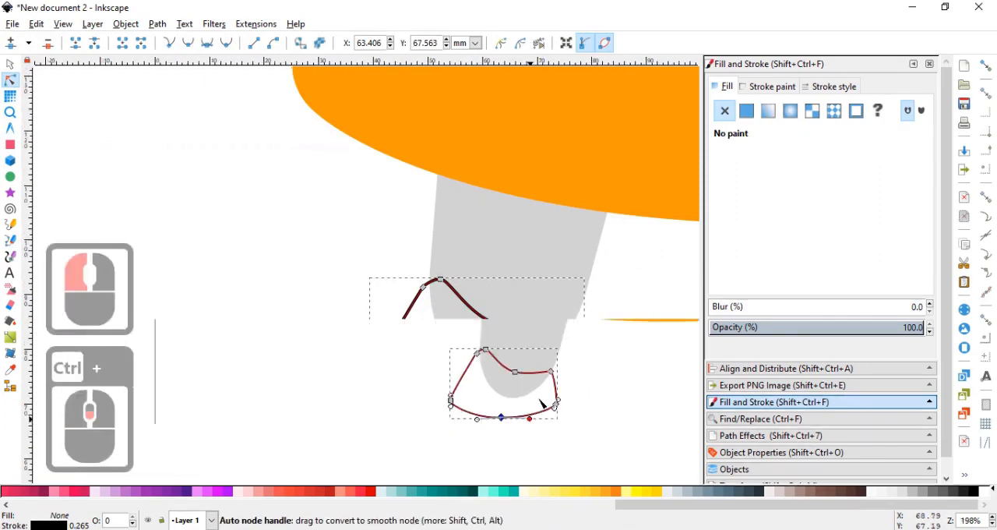
Remove the shoe's stroke and fill it with the mitten's dark grey 424242ff.
{"action": "left_click", "coordinate": [752, 90]}
{"action": "left_click", "coordinate": [725, 111]}
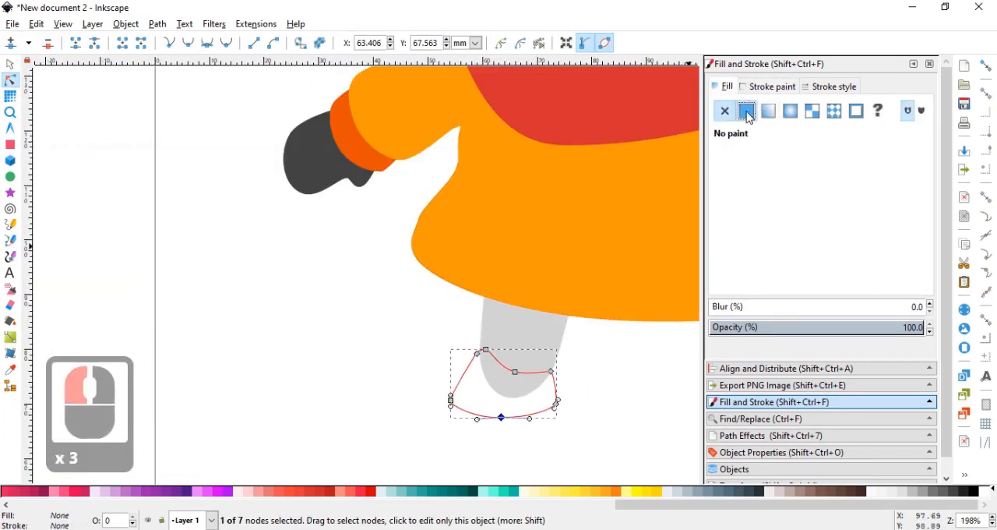
{"action": "left_click", "coordinate": [748, 114]}
{"action": "left_click", "coordinate": [756, 282]}
{"action": "left_click", "coordinate": [298, 164]}
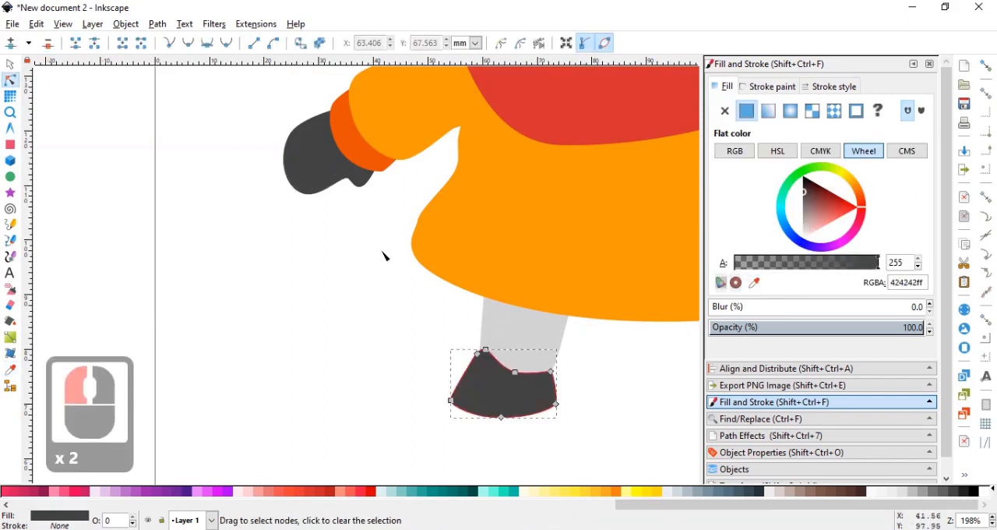
Narrow the grey leg slightly by moving its left edge inward behind the shoe.
{"action": "scroll", "coordinate": [382, 256], "scroll_direction": "down", "scroll_amount": 1, "text": "ctrl"}
{"action": "left_click", "coordinate": [11, 67]}
{"action": "left_click", "coordinate": [341, 299]}
{"action": "scroll", "coordinate": [343, 303], "scroll_direction": "down", "scroll_amount": 2, "text": "ctrl"}
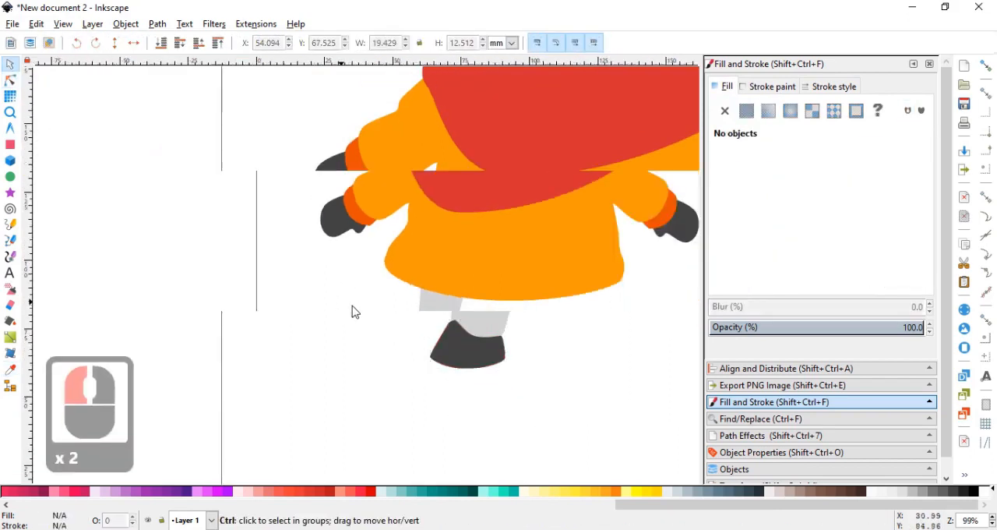
{"action": "scroll", "coordinate": [399, 316], "scroll_direction": "up", "scroll_amount": 3, "text": "ctrl"}
{"action": "left_click", "coordinate": [441, 294]}
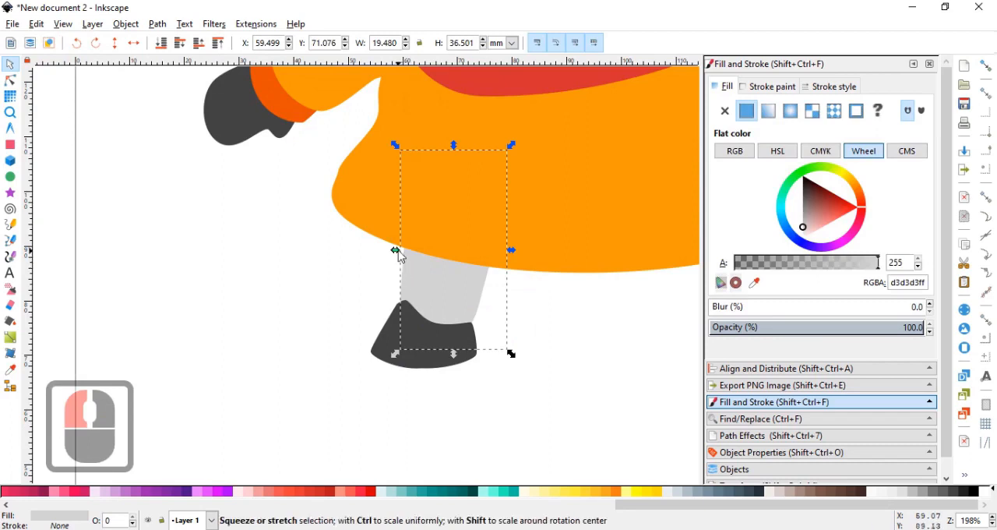
{"action": "left_click_drag", "start_coordinate": [397, 251], "coordinate": [403, 251]}
{"action": "left_click", "coordinate": [352, 296]}
Enlarge the leg and shoe together to about 26.6 by 41.6 mm.
{"action": "left_click", "coordinate": [433, 344]}
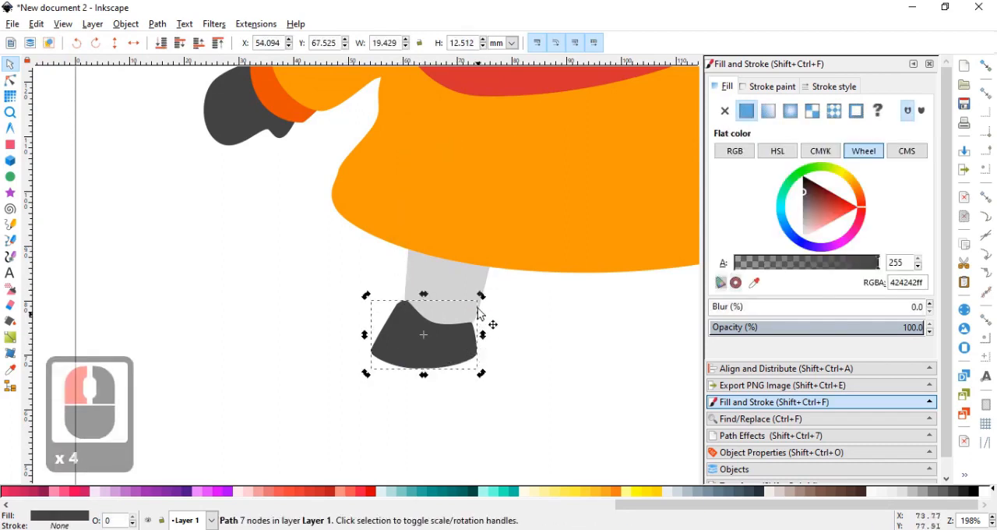
{"action": "left_click_drag", "start_coordinate": [483, 296], "coordinate": [490, 299]}
{"action": "left_click_drag", "start_coordinate": [468, 348], "coordinate": [530, 381]}
{"action": "left_click", "coordinate": [478, 326], "text": "shift"}
{"action": "left_click", "coordinate": [476, 347]}
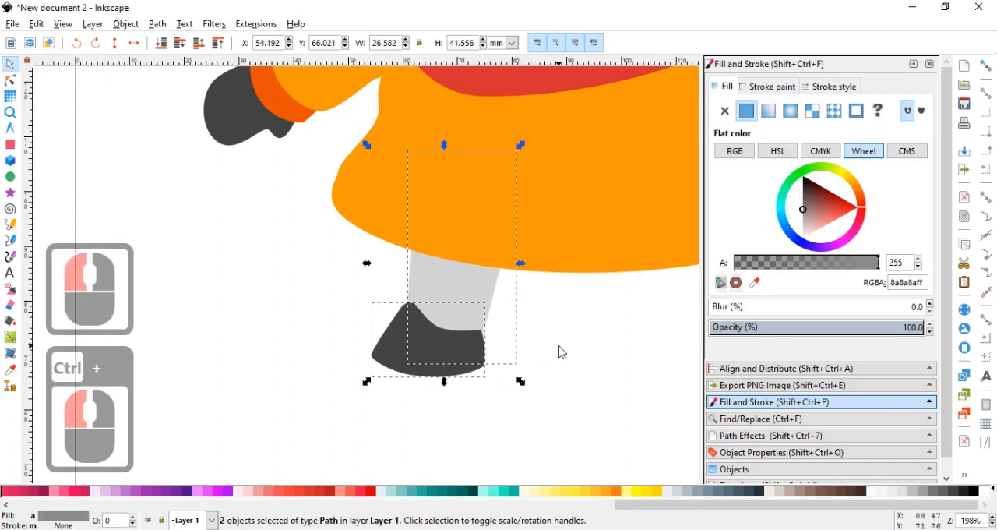
{"action": "left_click", "coordinate": [530, 349]}
Adjust the leg's lower right node and the shoe's upper right corner node so the shoe meets the leg's edge.
{"action": "left_click", "coordinate": [478, 349]}
{"action": "left_click", "coordinate": [481, 306]}
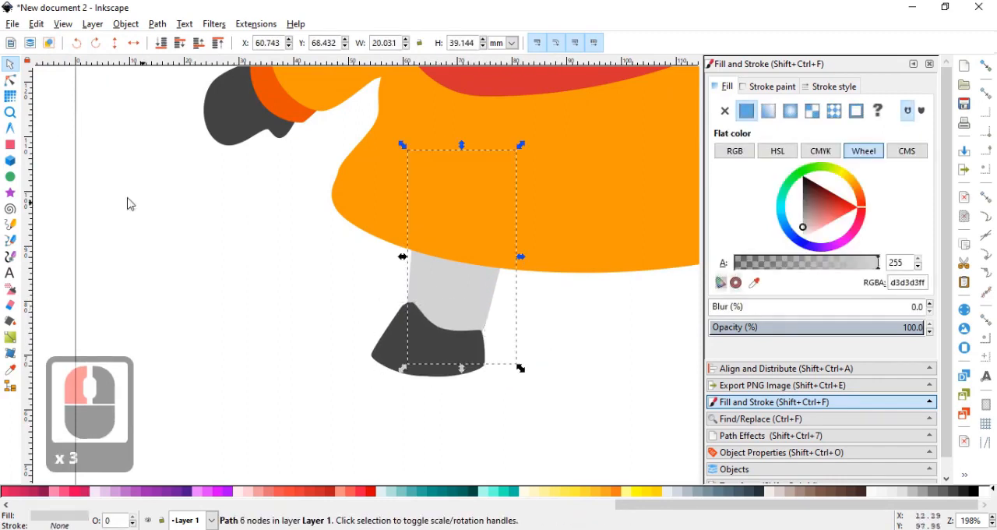
{"action": "left_click", "coordinate": [14, 81]}
{"action": "scroll", "coordinate": [534, 352], "scroll_direction": "up", "scroll_amount": 1, "text": "ctrl"}
{"action": "left_click", "coordinate": [469, 308]}
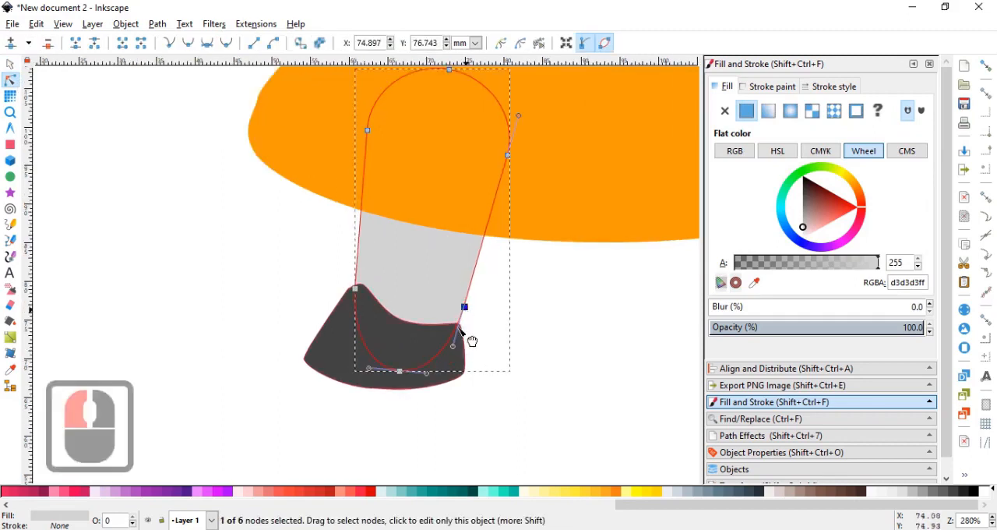
{"action": "left_click", "coordinate": [459, 331]}
{"action": "scroll", "coordinate": [468, 331], "scroll_direction": "up", "scroll_amount": 3}
{"action": "left_click", "coordinate": [432, 342]}
{"action": "left_click_drag", "start_coordinate": [423, 318], "coordinate": [429, 302]}
{"action": "left_click", "coordinate": [494, 317]}
{"action": "scroll", "coordinate": [494, 316], "scroll_direction": "down", "scroll_amount": 5, "text": "ctrl"}
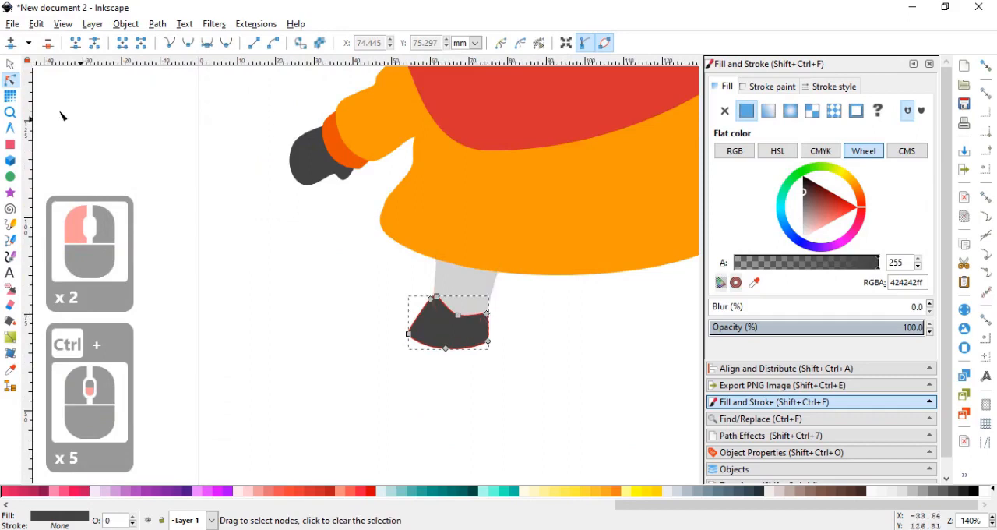
Duplicate the leg with its shoe, place the copy under the hem's right side, flip it horizontally and lower it to the bottom.
{"action": "left_click", "coordinate": [10, 65]}
{"action": "left_click", "coordinate": [384, 339]}
{"action": "left_click_drag", "start_coordinate": [385, 340], "coordinate": [356, 388]}
{"action": "left_click", "coordinate": [431, 353]}
{"action": "left_click", "coordinate": [421, 380], "text": "shift"}
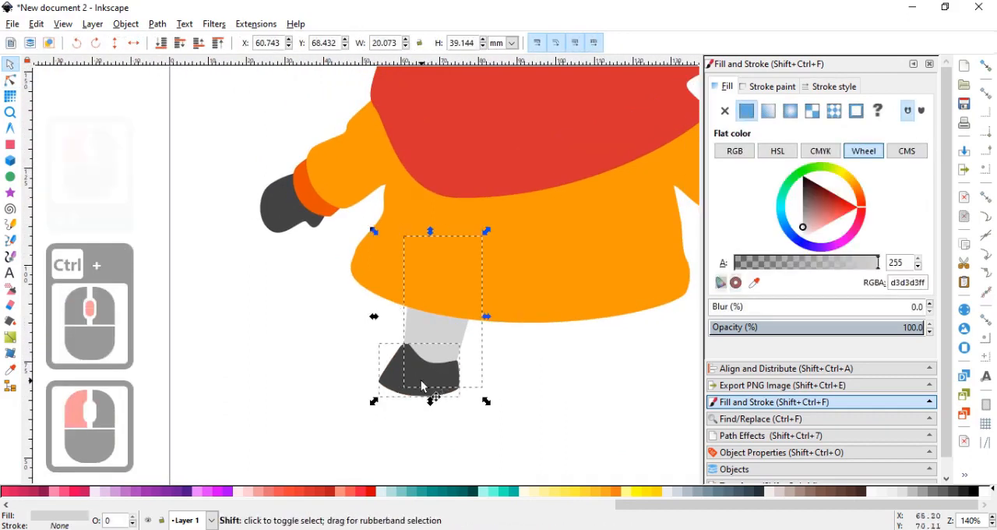
{"action": "key", "text": "ctrl+d"}
{"action": "left_click_drag", "start_coordinate": [426, 354], "coordinate": [601, 353]}
{"action": "key", "text": "h"}
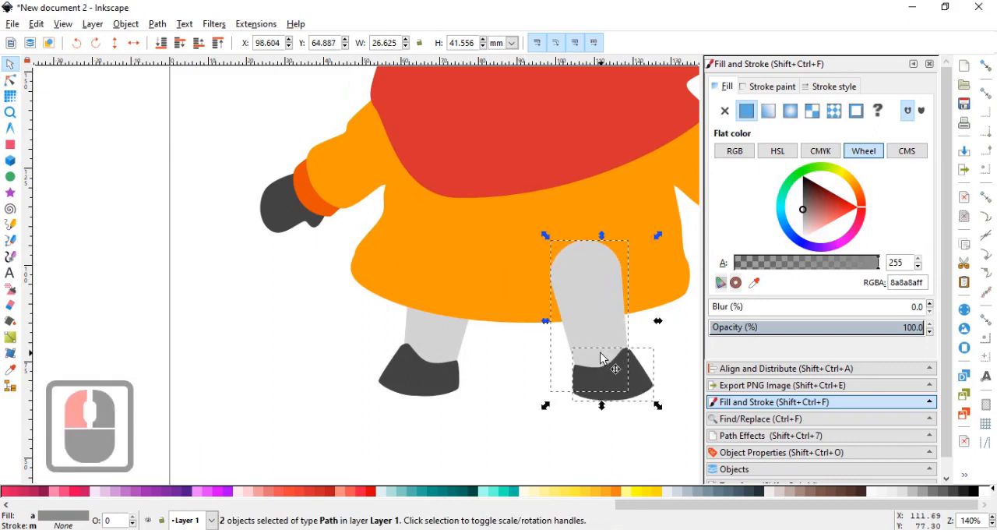
{"action": "key", "text": "End"}
Move both legs and shoes slightly right to about X 55.8 mm to centre them under the torso.
{"action": "left_click", "coordinate": [519, 400]}
{"action": "scroll", "coordinate": [519, 400], "scroll_direction": "down", "scroll_amount": 3, "text": "ctrl"}
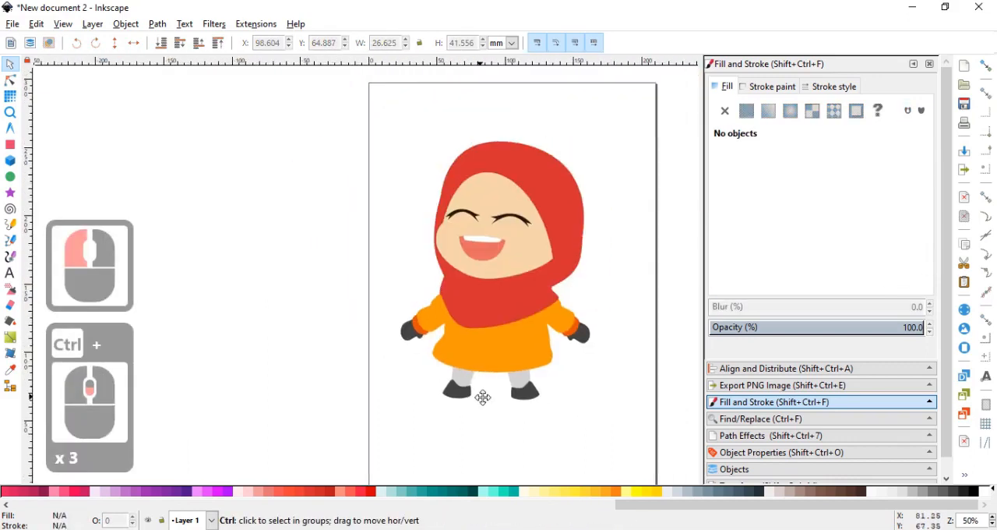
{"action": "scroll", "coordinate": [480, 399], "scroll_direction": "up", "scroll_amount": 2, "text": "ctrl"}
{"action": "scroll", "coordinate": [485, 401], "scroll_direction": "down", "scroll_amount": 1, "text": "ctrl"}
{"action": "scroll", "coordinate": [486, 397], "scroll_direction": "up", "scroll_amount": 1, "text": "ctrl"}
{"action": "left_click", "coordinate": [499, 337]}
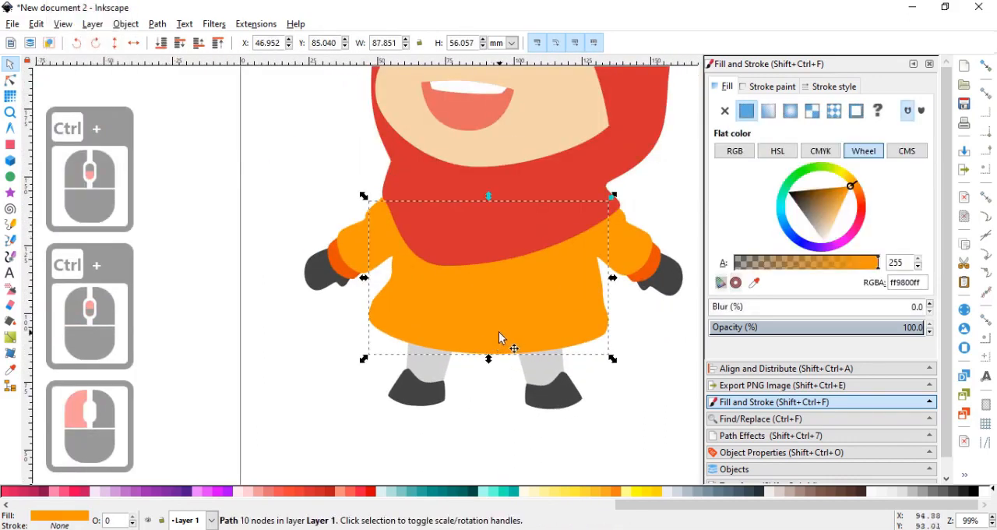
{"action": "left_click_drag", "start_coordinate": [351, 431], "coordinate": [668, 285]}
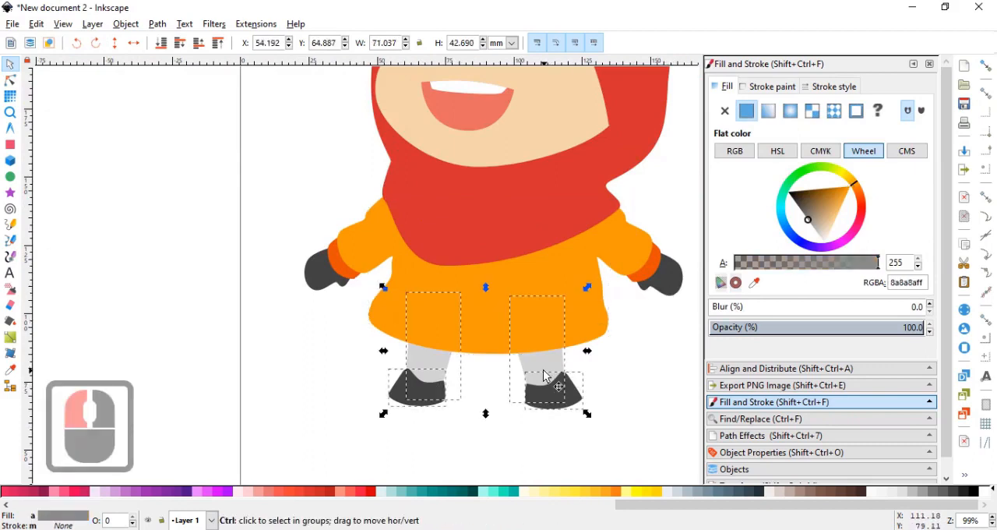
{"action": "left_click_drag", "start_coordinate": [543, 371], "coordinate": [552, 371]}
Lengthen the orange torso by moving its five lower nodes straight down, with the bottom node at about Y 88.3 mm.
{"action": "left_click", "coordinate": [462, 324], "text": "ctrl"}
{"action": "left_click", "coordinate": [462, 324]}
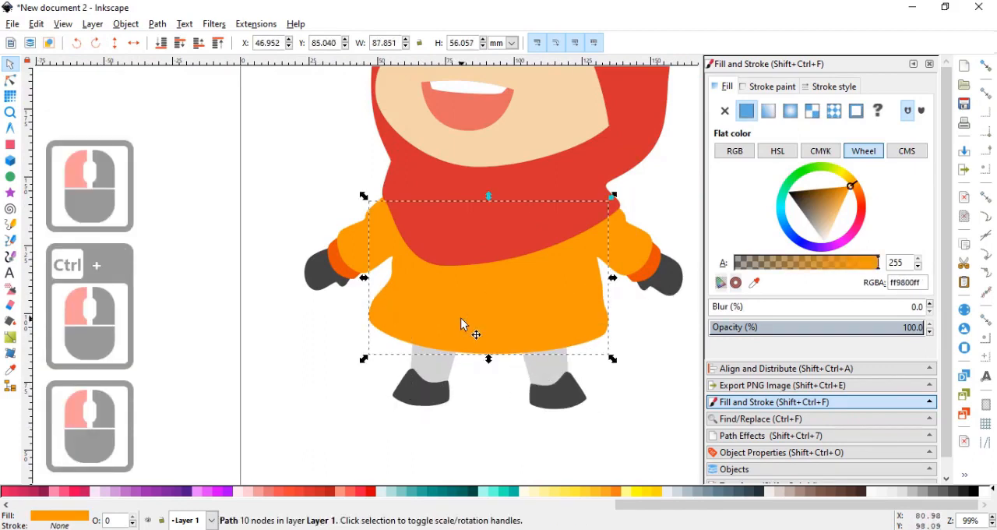
{"action": "left_click", "coordinate": [10, 80]}
{"action": "left_click_drag", "start_coordinate": [459, 347], "coordinate": [657, 371]}
{"action": "scroll", "coordinate": [619, 352], "scroll_direction": "up", "scroll_amount": 1, "text": "ctrl"}
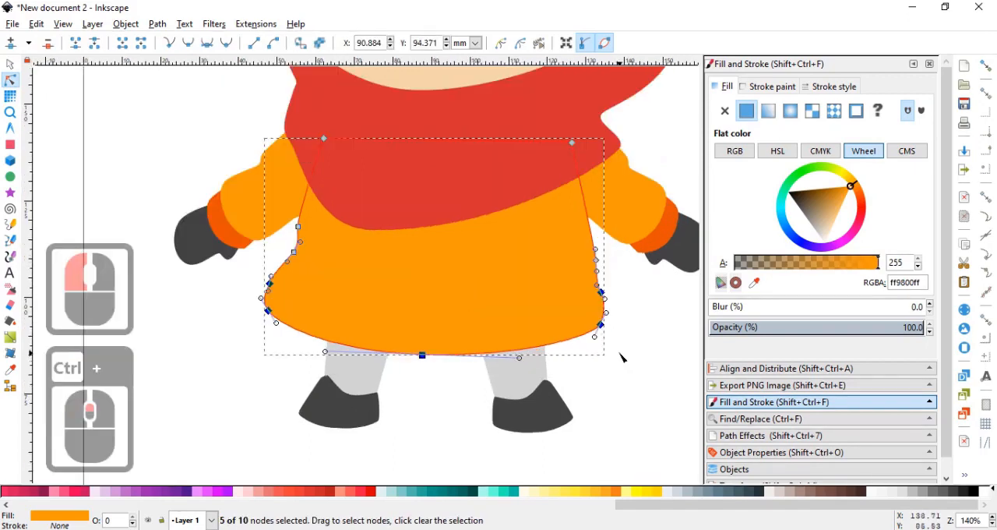
{"action": "left_click_drag", "start_coordinate": [601, 325], "coordinate": [606, 366], "text": "ctrl"}
{"action": "left_click", "coordinate": [652, 369]}
{"action": "scroll", "coordinate": [650, 374], "scroll_direction": "down", "scroll_amount": 1, "text": "ctrl"}
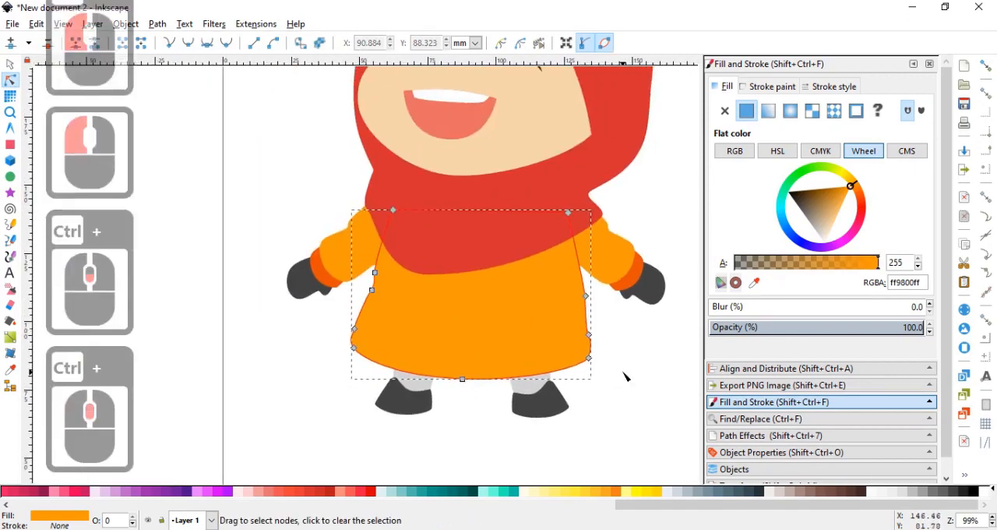
Scale both legs and shoes up together to about 76 by 45.6 mm.
{"action": "left_click", "coordinate": [10, 64]}
{"action": "left_click", "coordinate": [268, 208]}
{"action": "scroll", "coordinate": [269, 208], "scroll_direction": "down", "scroll_amount": 2, "text": "ctrl"}
{"action": "middle_click", "coordinate": [279, 206], "text": "ctrl"}
{"action": "scroll", "coordinate": [344, 257], "scroll_direction": "up", "scroll_amount": 1, "text": "ctrl"}
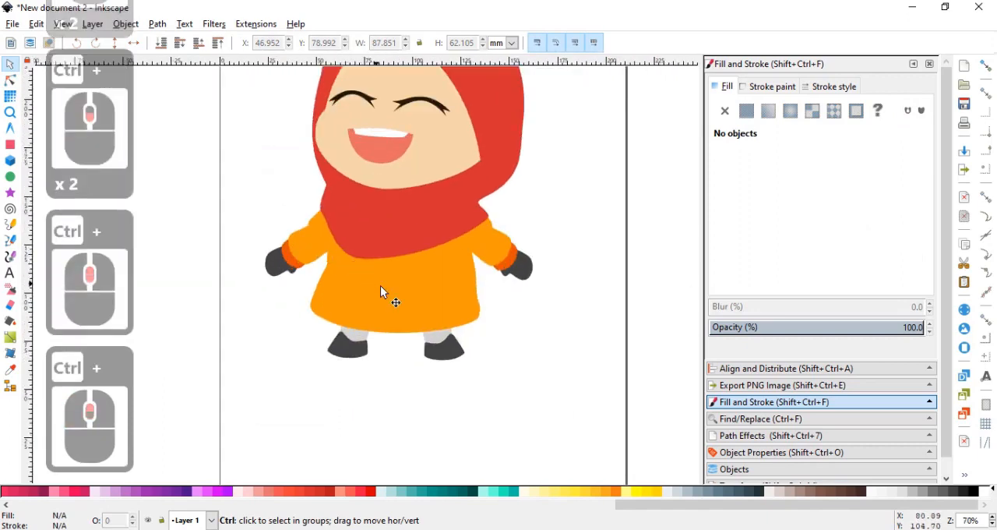
{"action": "middle_click", "coordinate": [380, 285], "text": "ctrl"}
{"action": "left_click_drag", "start_coordinate": [316, 393], "coordinate": [514, 275]}
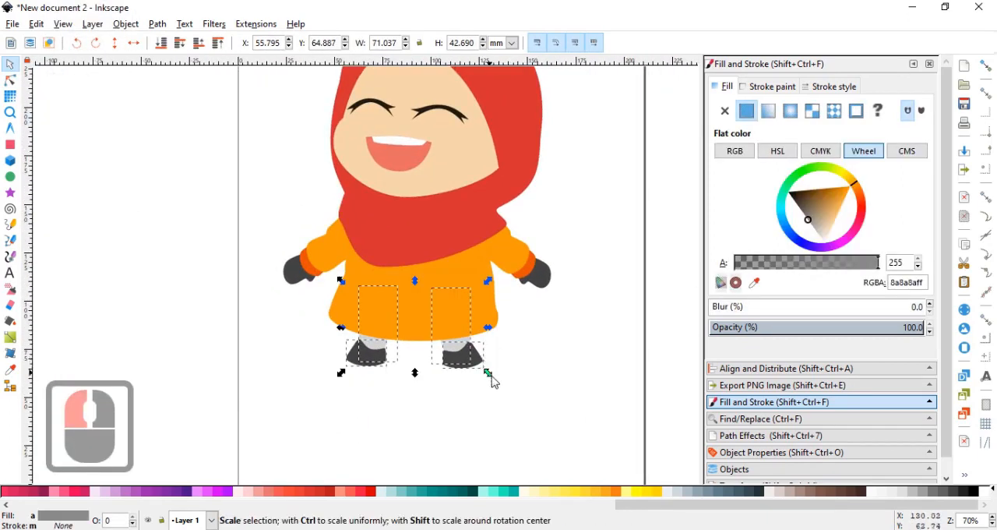
{"action": "left_click_drag", "start_coordinate": [494, 379], "coordinate": [500, 384]}
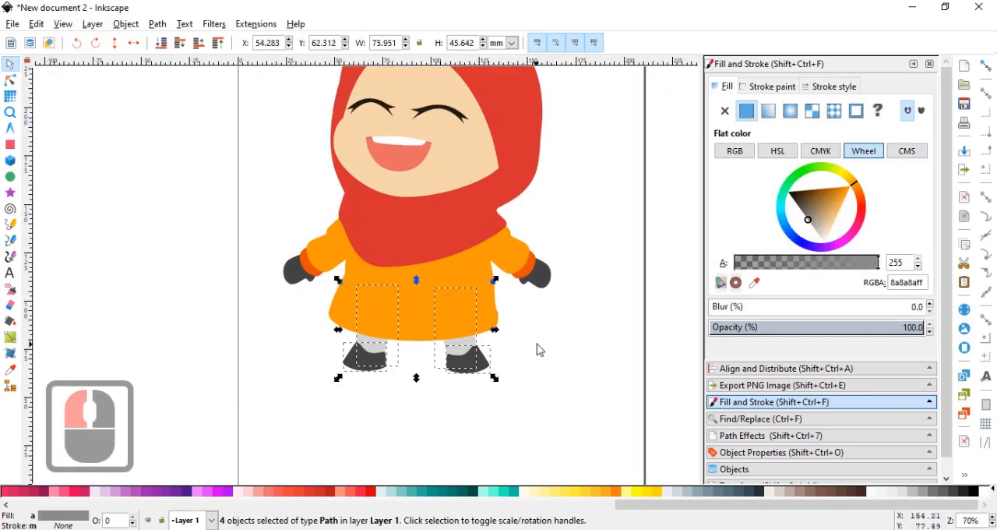
{"action": "double_click", "coordinate": [530, 343]}
{"action": "scroll", "coordinate": [462, 291], "scroll_direction": "up", "scroll_amount": 3}
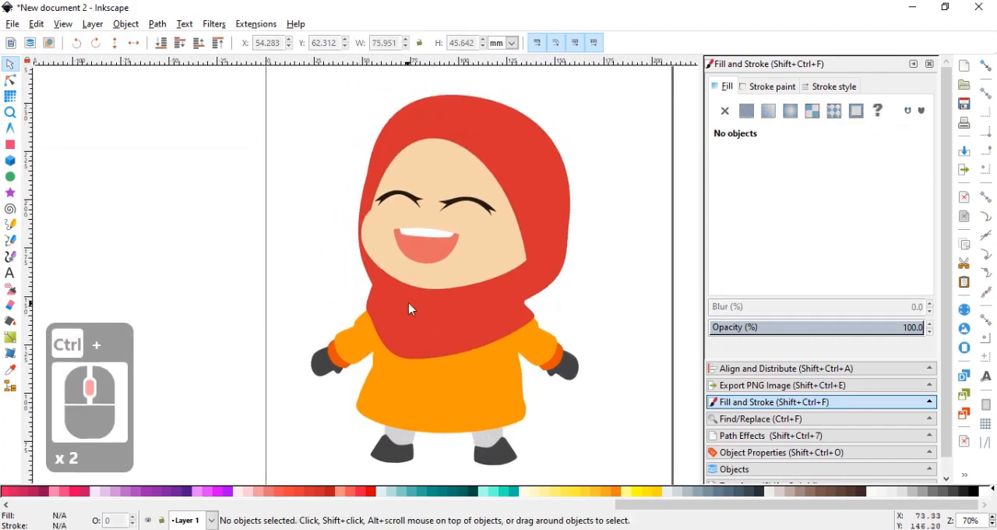
Rotate the whole character slightly counterclockwise.
{"action": "scroll", "coordinate": [426, 261], "scroll_direction": "down", "scroll_amount": 2, "text": "ctrl"}
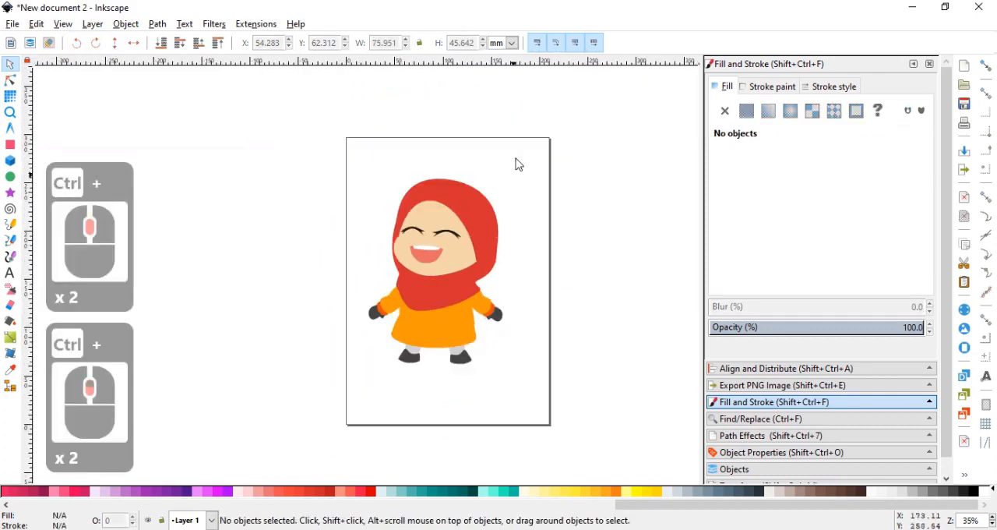
{"action": "left_click_drag", "start_coordinate": [519, 147], "coordinate": [316, 388]}
{"action": "scroll", "coordinate": [412, 346], "scroll_direction": "up", "scroll_amount": 1, "text": "ctrl"}
{"action": "left_click", "coordinate": [455, 334]}
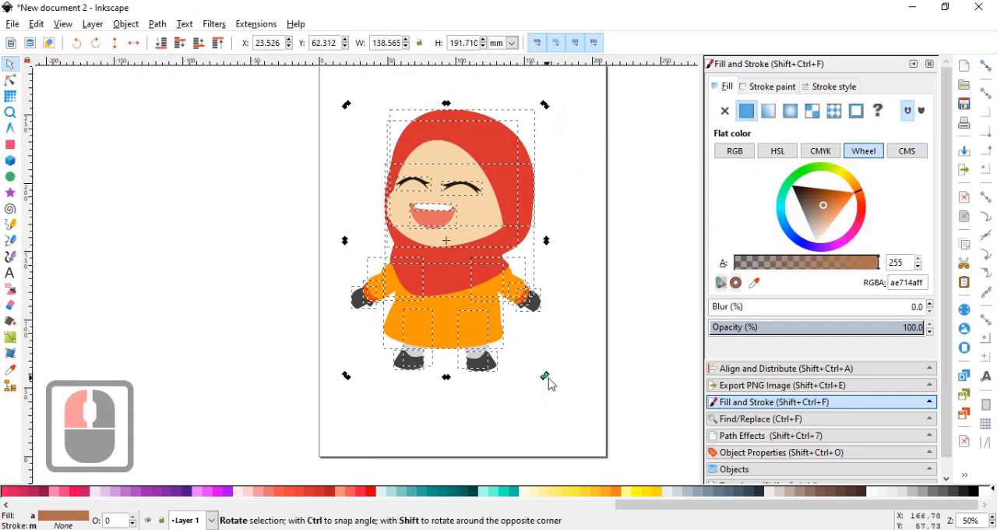
{"action": "left_click_drag", "start_coordinate": [545, 374], "coordinate": [553, 374]}
{"action": "left_click", "coordinate": [579, 356]}
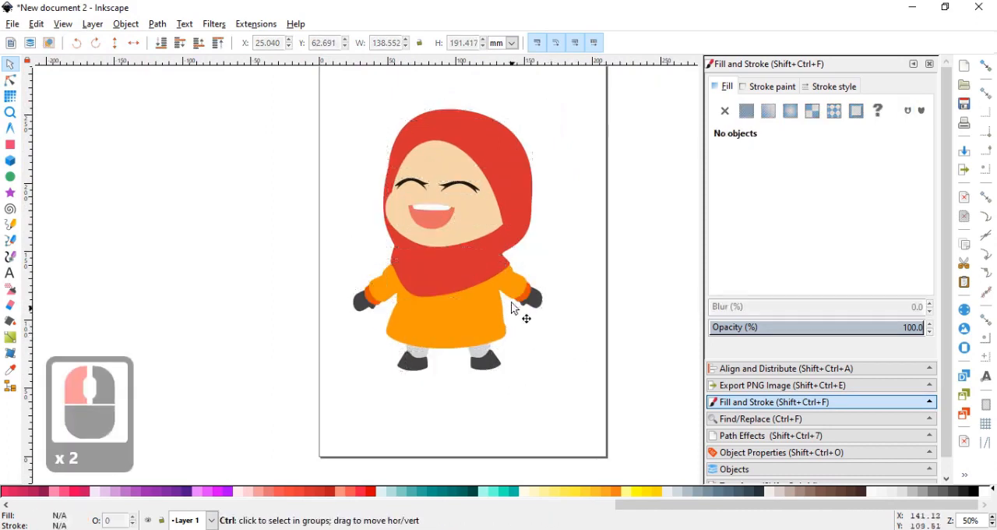
Draw a closed Bezier outline with a wavy edge down the face and scarf, enclosing the right half of the head and upper body.
{"action": "scroll", "coordinate": [500, 316], "scroll_direction": "up", "scroll_amount": 1}
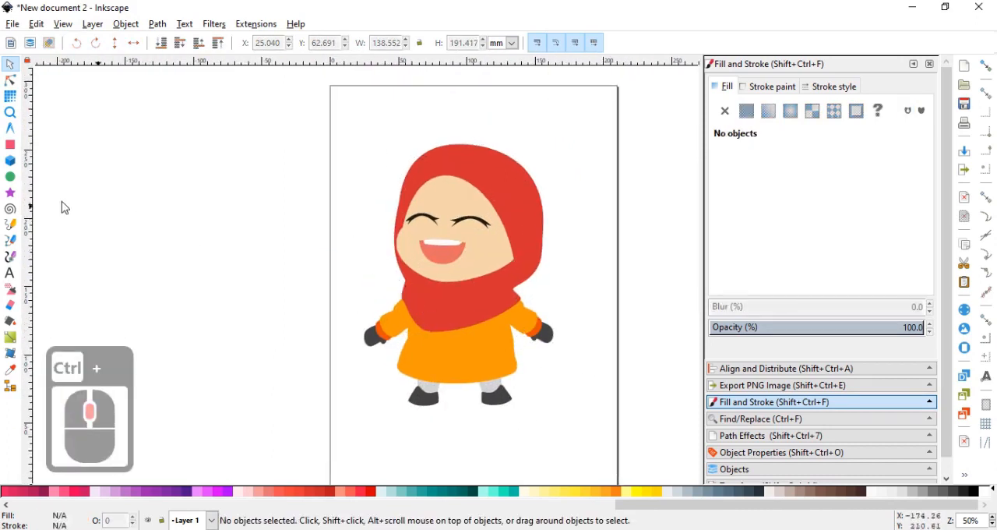
{"action": "left_click", "coordinate": [12, 238]}
{"action": "scroll", "coordinate": [486, 161], "scroll_direction": "up", "scroll_amount": 2, "text": "ctrl"}
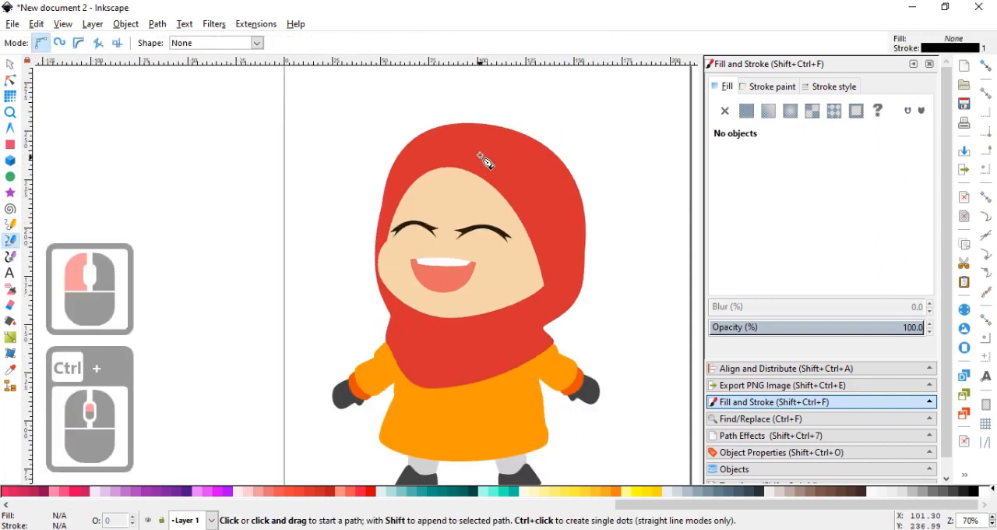
{"action": "left_click", "coordinate": [458, 104]}
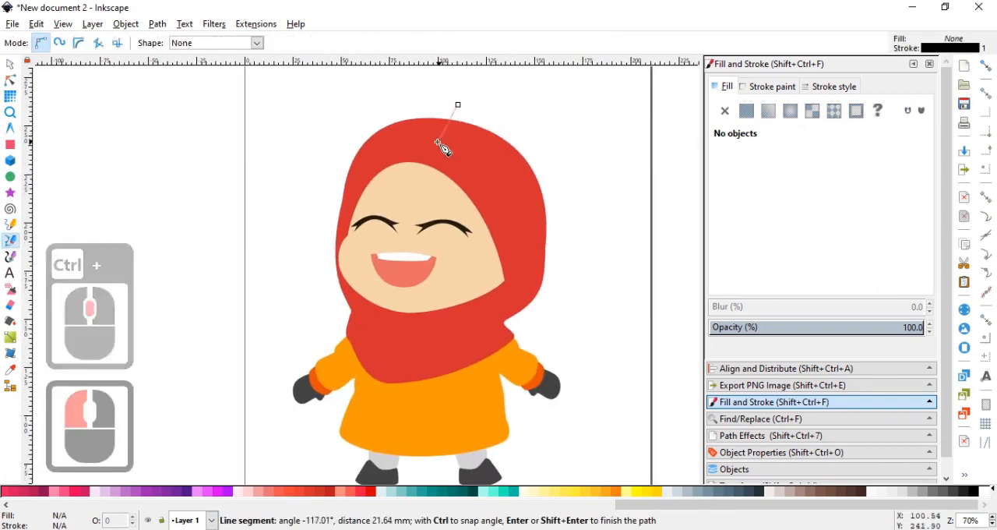
{"action": "left_click_drag", "start_coordinate": [438, 127], "coordinate": [416, 174]}
{"action": "left_click_drag", "start_coordinate": [422, 267], "coordinate": [452, 328]}
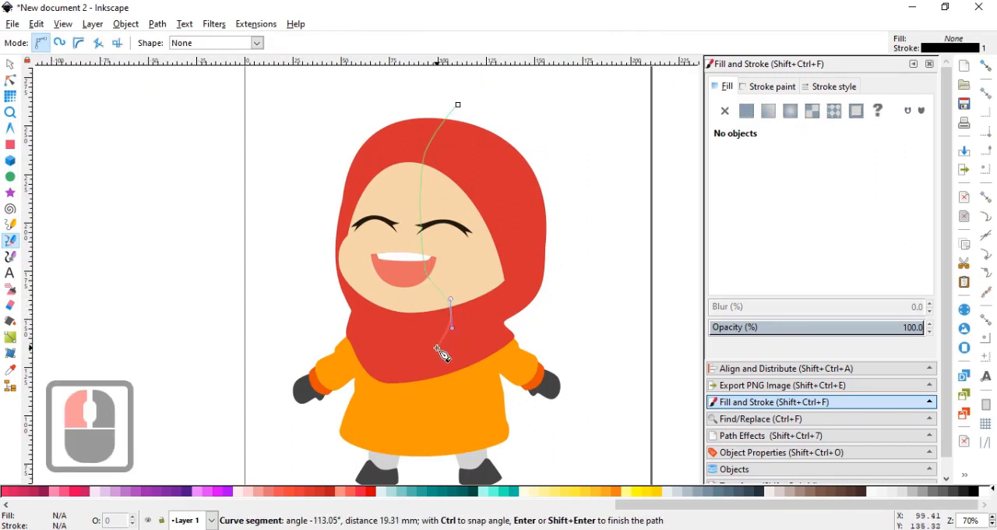
{"action": "left_click", "coordinate": [432, 352]}
{"action": "left_click_drag", "start_coordinate": [428, 366], "coordinate": [423, 375]}
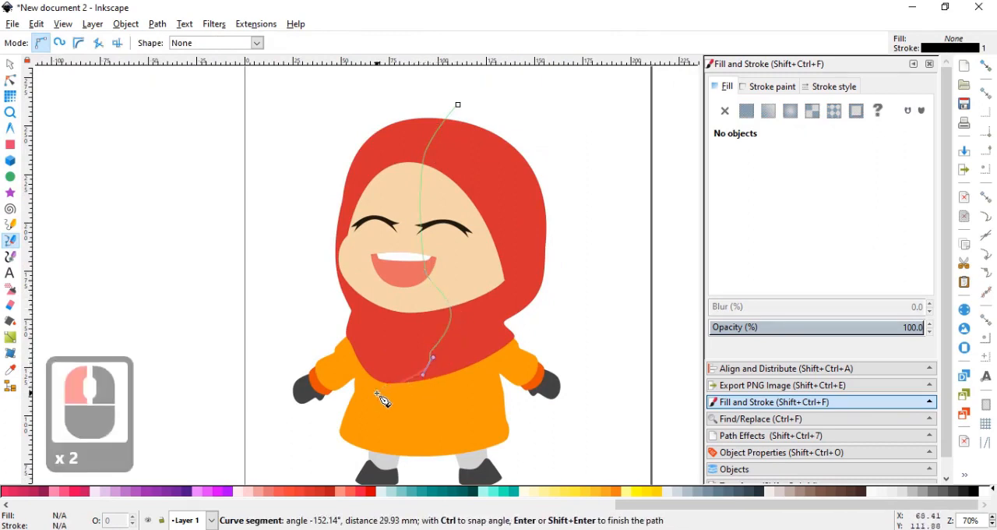
{"action": "left_click", "coordinate": [376, 392]}
{"action": "left_click", "coordinate": [514, 400]}
{"action": "left_click", "coordinate": [599, 307]}
{"action": "left_click", "coordinate": [599, 171]}
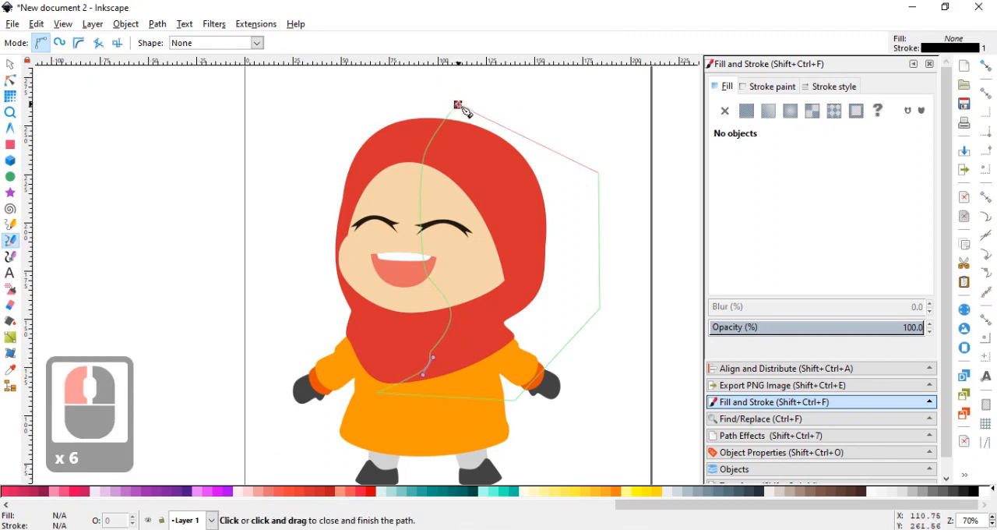
{"action": "left_click", "coordinate": [458, 104]}
Duplicate the red front piece of the headscarf that wraps the neck.
{"action": "left_click", "coordinate": [14, 68]}
{"action": "left_click", "coordinate": [364, 165]}
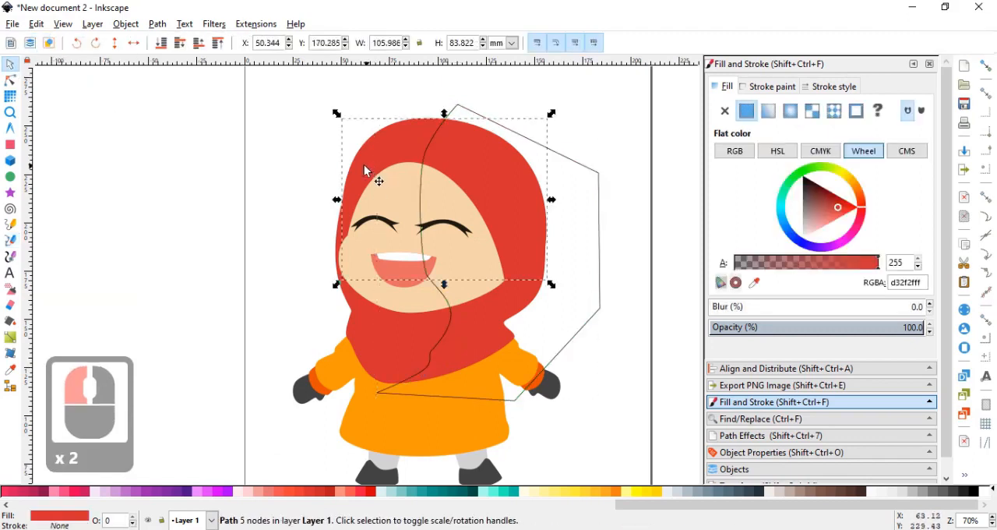
{"action": "left_click", "coordinate": [395, 342]}
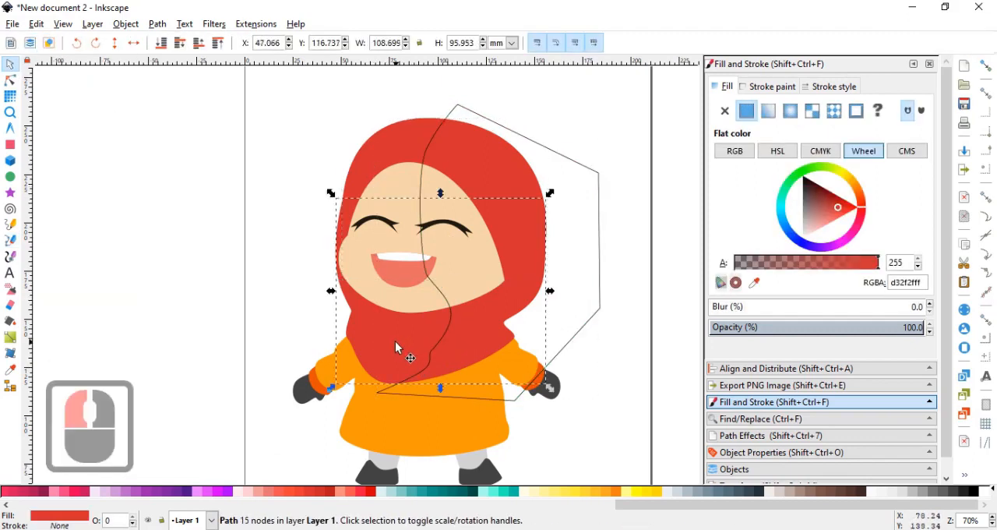
{"action": "key", "text": "ctrl+d"}
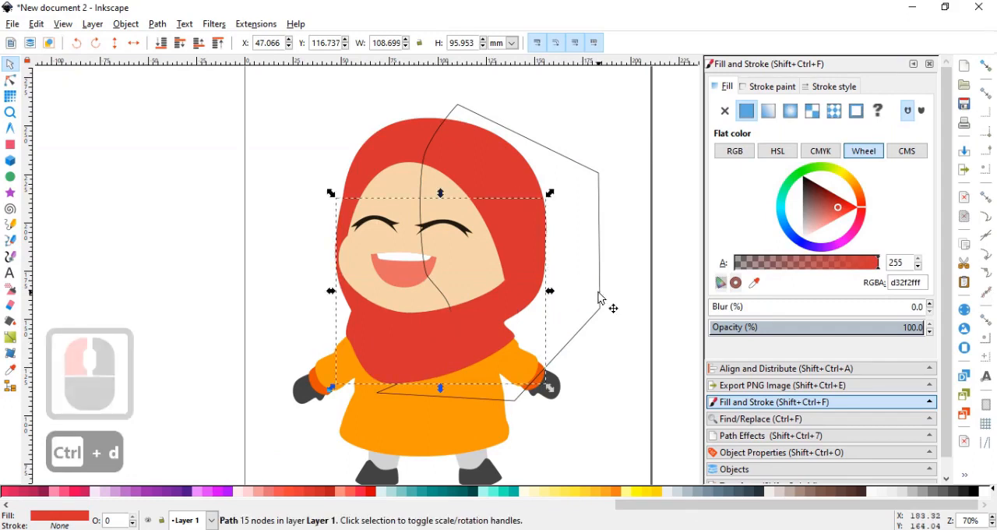
Fill the duplicated neck scarf piece with a dull brown and intersect it with a copy of the wavy shading outline.
{"action": "left_click", "coordinate": [851, 214]}
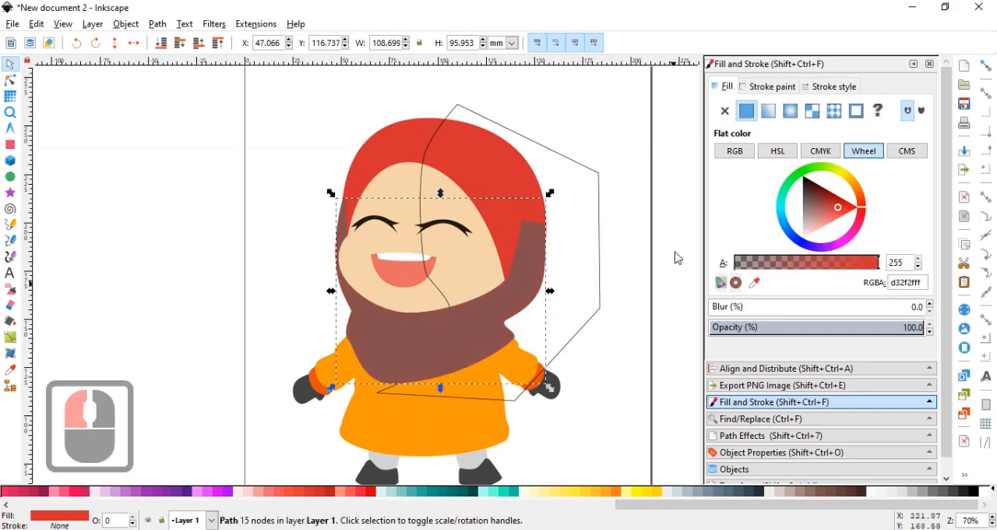
{"action": "left_click", "coordinate": [601, 259]}
{"action": "key", "text": "ctrl+d"}
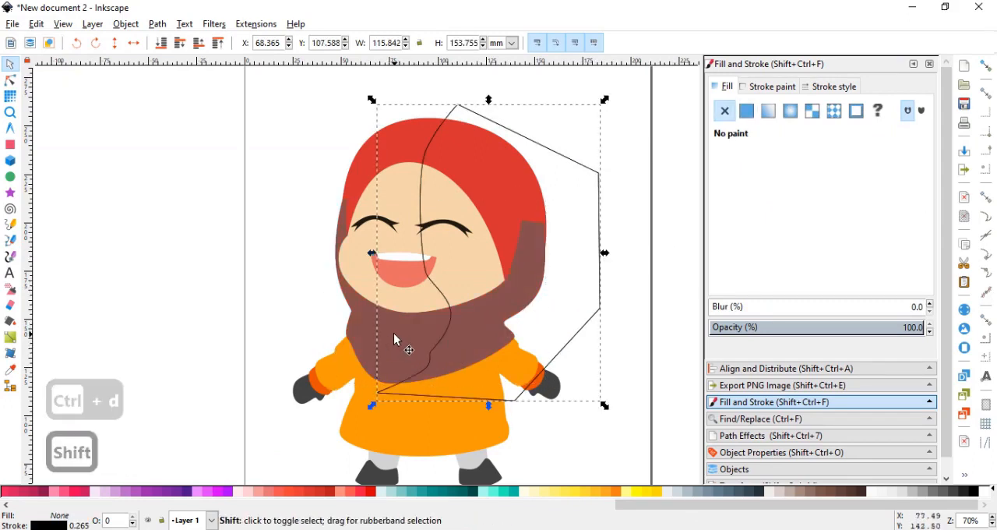
{"action": "left_click", "coordinate": [396, 339], "text": "shift"}
{"action": "key", "text": "ctrl+shift+8"}
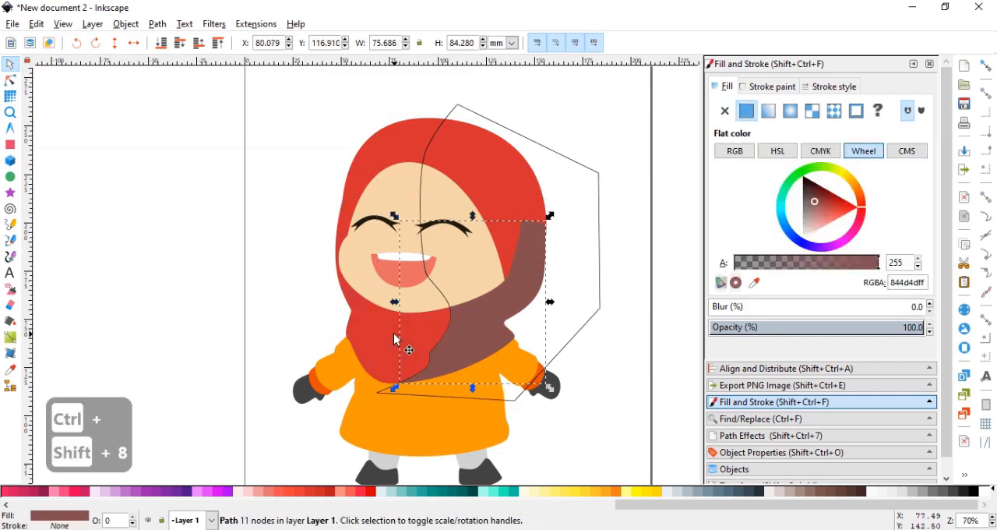
Intersect a duplicate of the red hood with the wavy shading outline and union the result with the brown neck shading piece.
{"action": "left_click", "coordinate": [376, 145]}
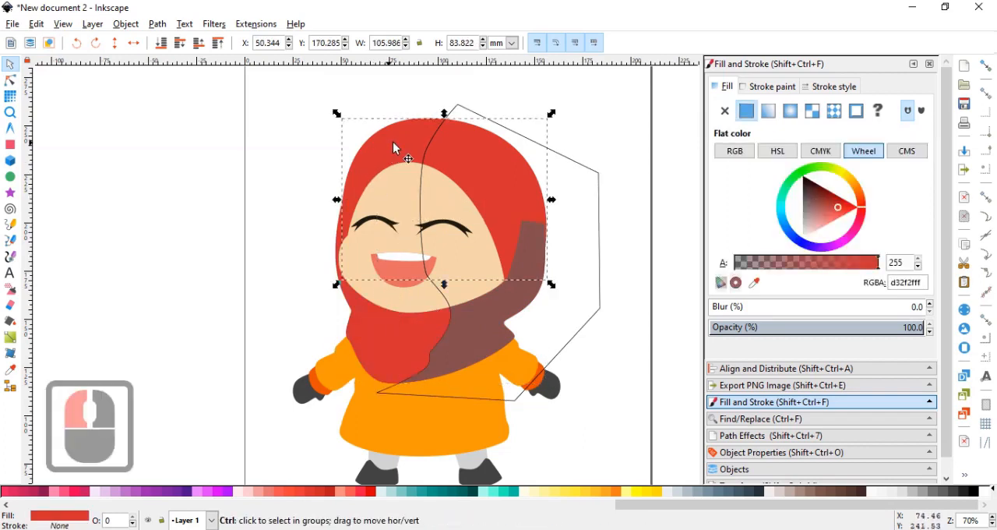
{"action": "key", "text": "ctrl+d"}
{"action": "left_click", "coordinate": [565, 160], "text": "shift"}
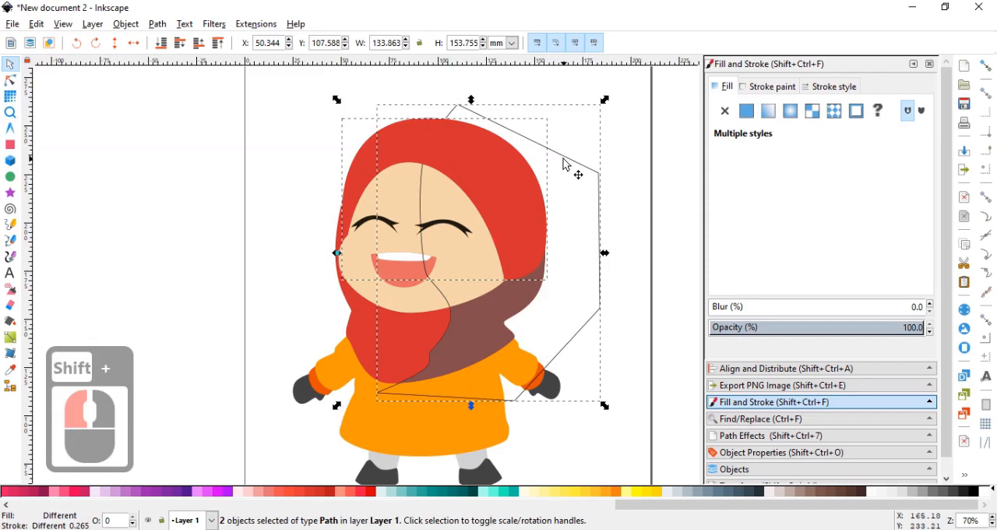
{"action": "key", "text": "ctrl+shift+8"}
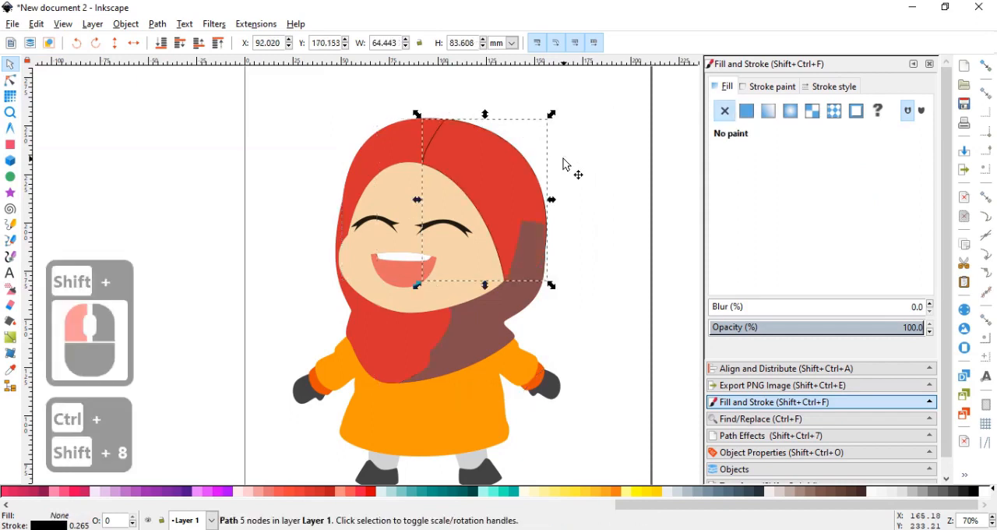
{"action": "left_click", "coordinate": [482, 336], "text": "shift"}
{"action": "key", "text": "ctrl+shift+8"}
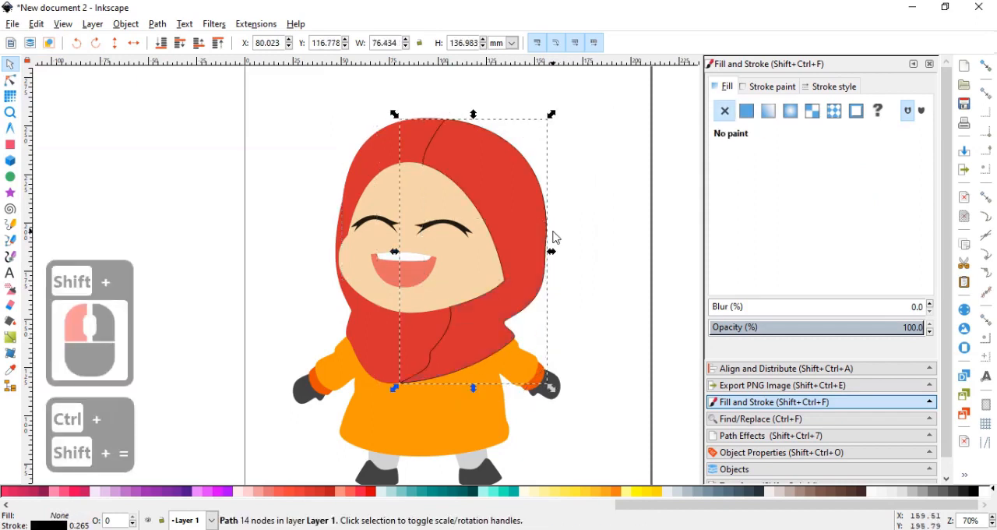
Remove the outline stroke from the merged headscarf shadow and fill it with the darker red c62828.
{"action": "left_click", "coordinate": [754, 86]}
{"action": "left_click", "coordinate": [725, 111]}
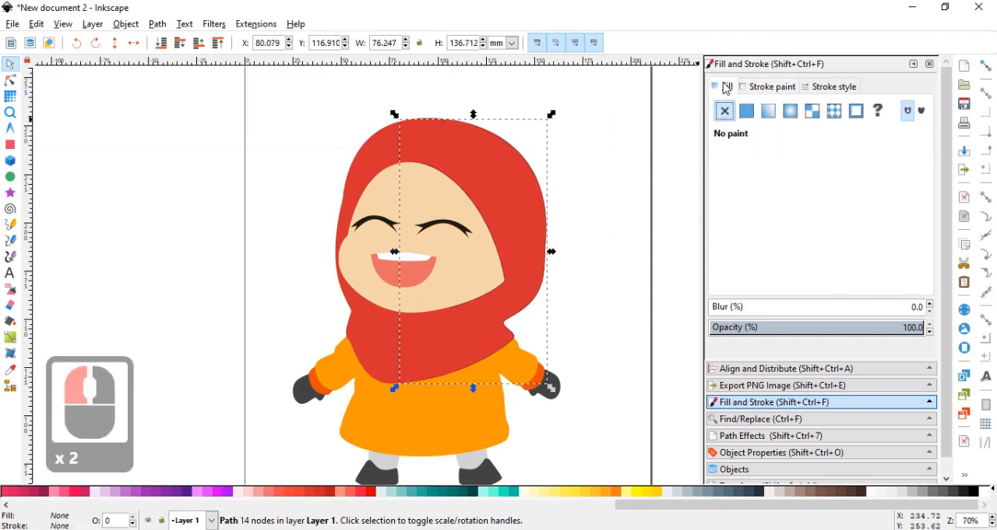
{"action": "left_click", "coordinate": [746, 111]}
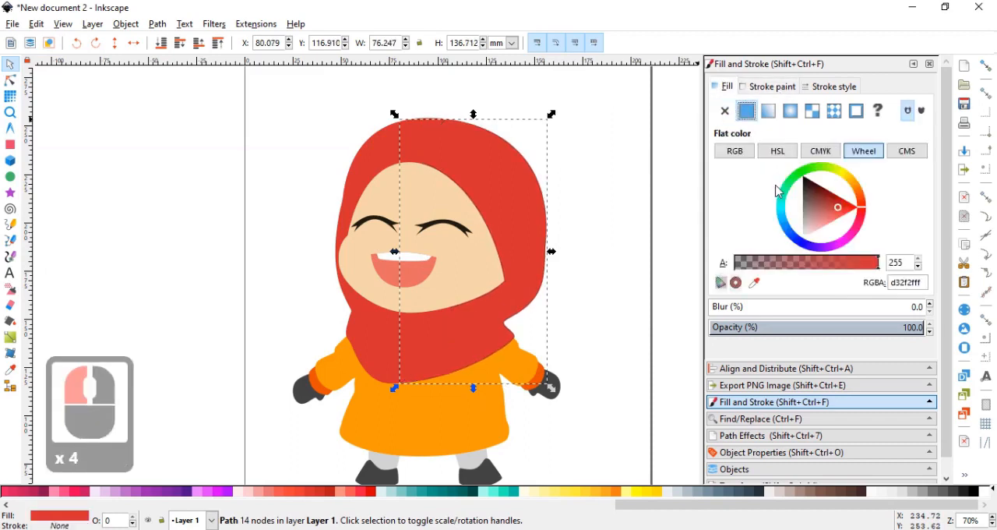
{"action": "left_click", "coordinate": [832, 206]}
{"action": "left_click_drag", "start_coordinate": [832, 203], "coordinate": [835, 209]}
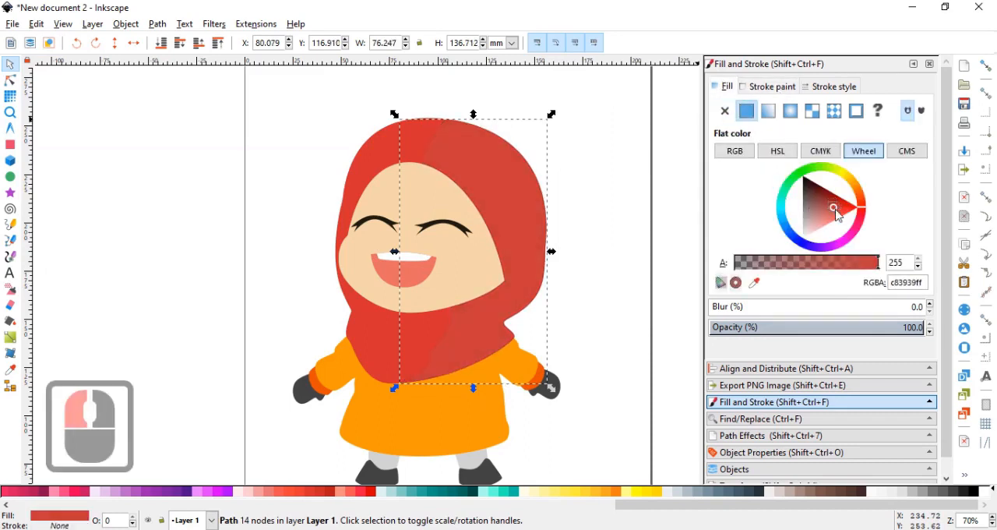
{"action": "left_click", "coordinate": [831, 211]}
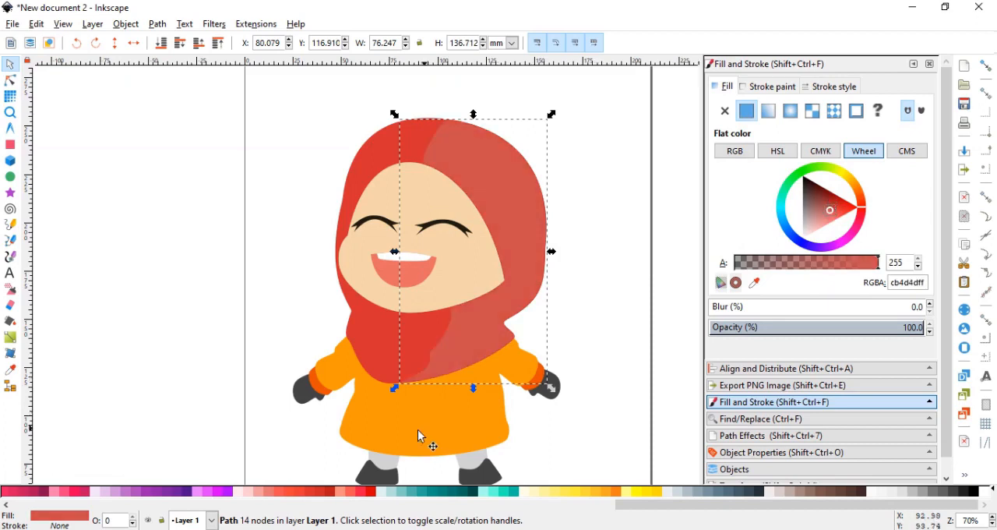
{"action": "left_click", "coordinate": [320, 490]}
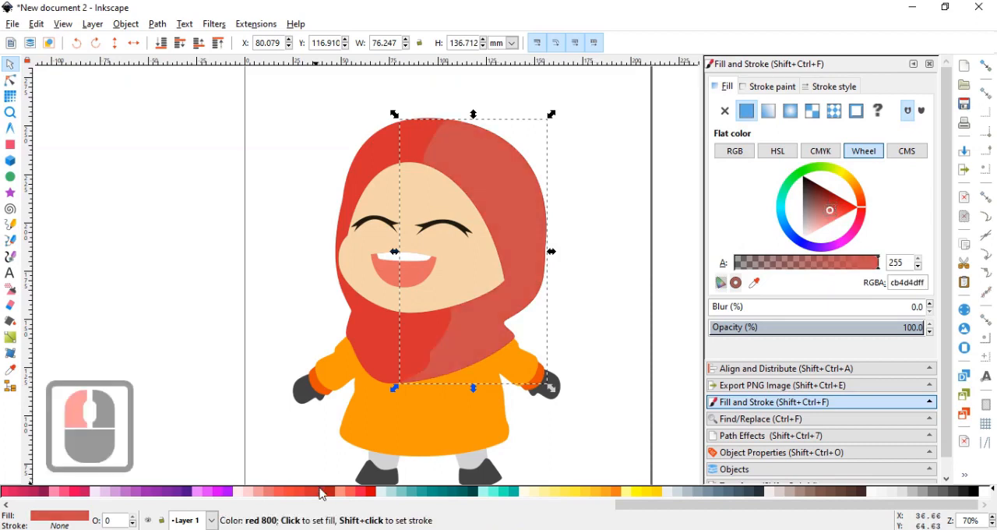
{"action": "left_click", "coordinate": [634, 304]}
Draw a small closed Bezier outline with wavy edges over the hood's upper-left edge as a highlight shape.
{"action": "scroll", "coordinate": [517, 181], "scroll_direction": "down", "scroll_amount": 1}
{"action": "scroll", "coordinate": [441, 114], "scroll_direction": "up", "scroll_amount": 1}
{"action": "left_click", "coordinate": [11, 240]}
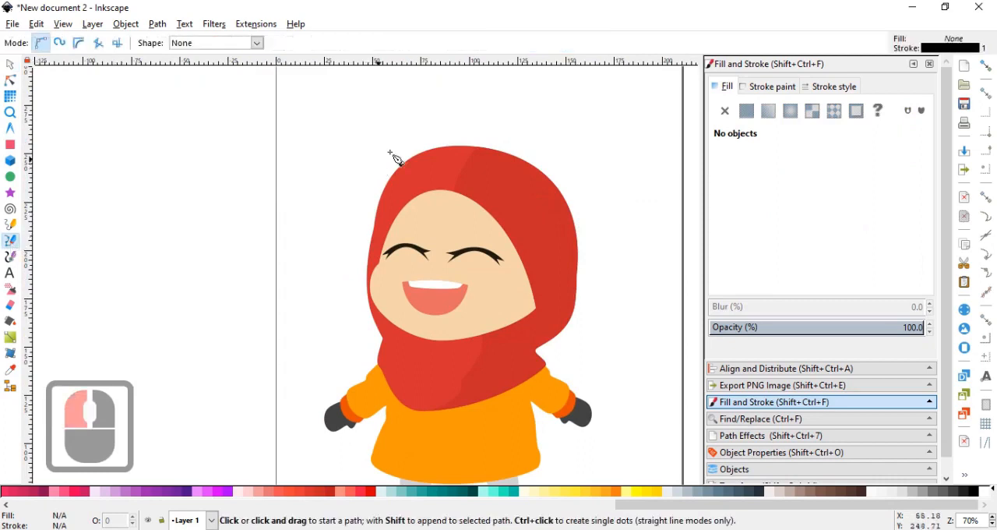
{"action": "scroll", "coordinate": [396, 157], "scroll_direction": "up", "scroll_amount": 1}
{"action": "scroll", "coordinate": [388, 165], "scroll_direction": "up", "scroll_amount": 3}
{"action": "left_click", "coordinate": [405, 151]}
{"action": "left_click_drag", "start_coordinate": [472, 148], "coordinate": [494, 207]}
{"action": "left_click", "coordinate": [414, 262]}
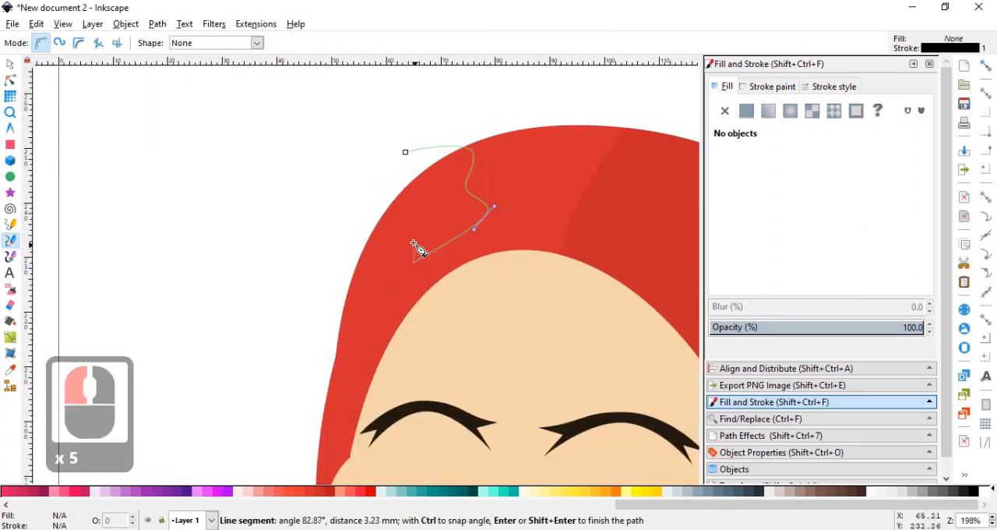
{"action": "left_click_drag", "start_coordinate": [416, 245], "coordinate": [406, 238]}
{"action": "left_click", "coordinate": [376, 189]}
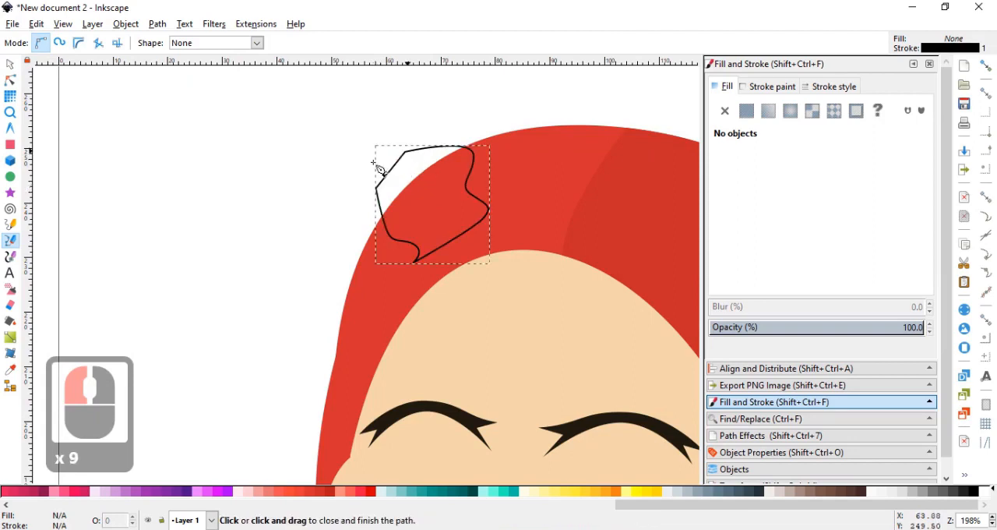
Duplicate the red hood and intersect the copy with the small wavy outline, leaving a highlight patch about 20 by 21 mm.
{"action": "left_click", "coordinate": [10, 64]}
{"action": "left_click", "coordinate": [508, 175]}
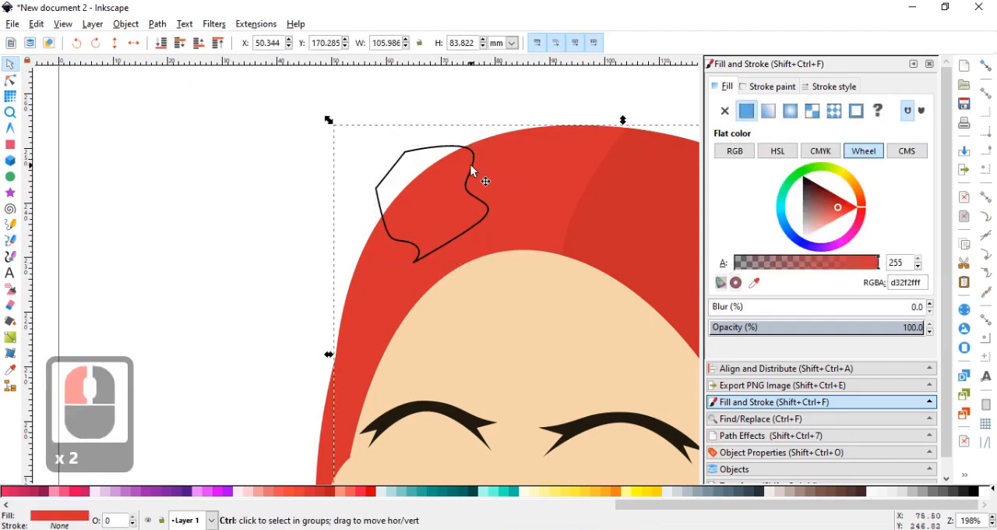
{"action": "key", "text": "ctrl+d"}
{"action": "left_click", "coordinate": [424, 156], "text": "shift"}
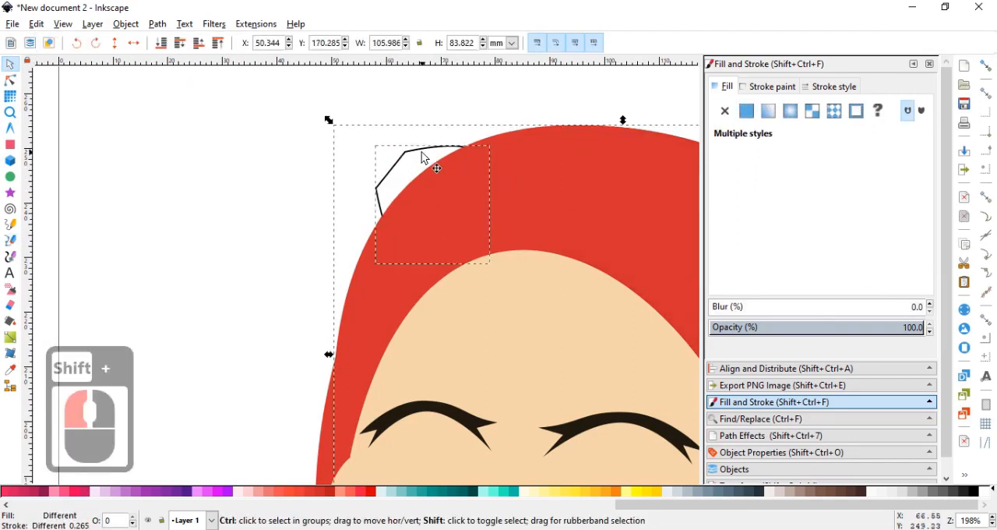
{"action": "key", "text": "ctrl+asterisk"}
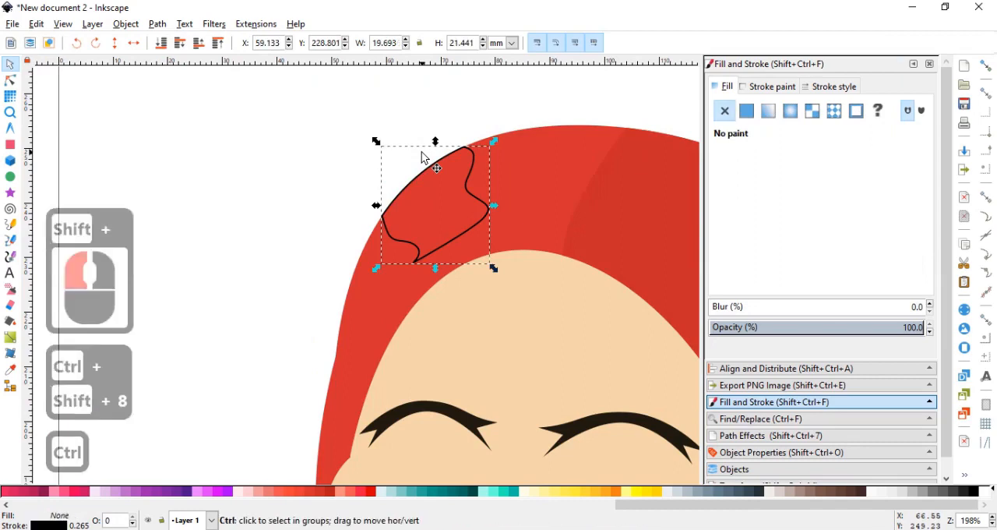
Fill the hood's highlight patch with red 300 and remove its black stroke.
{"action": "left_click", "coordinate": [272, 495]}
{"action": "left_click", "coordinate": [767, 86]}
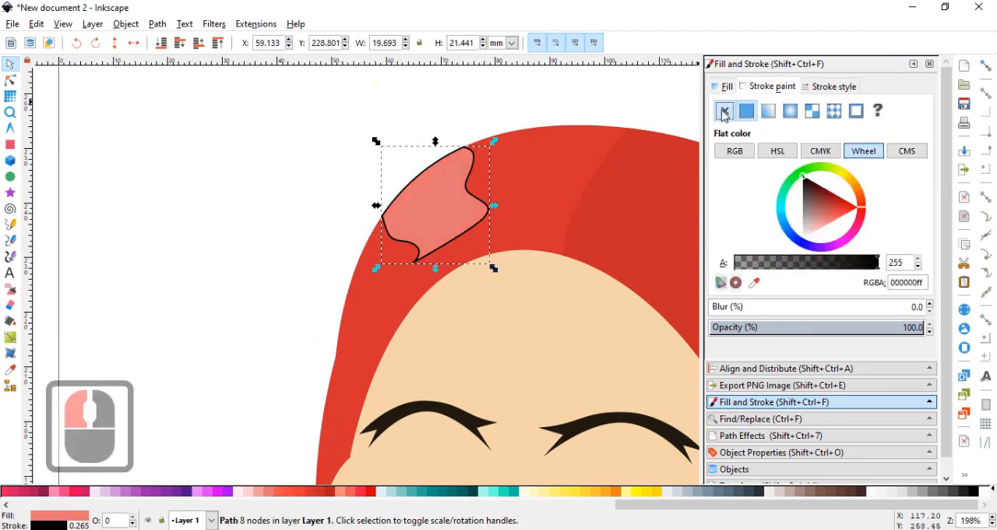
{"action": "left_click", "coordinate": [723, 111]}
{"action": "scroll", "coordinate": [374, 400], "scroll_direction": "down", "scroll_amount": 3, "text": "ctrl"}
{"action": "scroll", "coordinate": [374, 401], "scroll_direction": "up", "scroll_amount": 1, "text": "ctrl"}
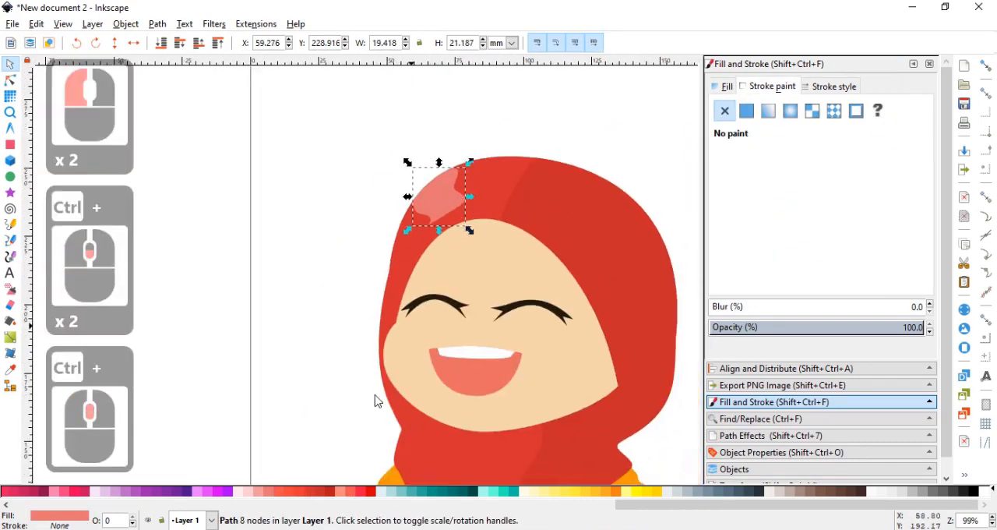
Change the hood highlight's fill to red 500 and check it against the whole character.
{"action": "left_click", "coordinate": [294, 491]}
{"action": "left_click", "coordinate": [287, 419]}
{"action": "scroll", "coordinate": [326, 308], "scroll_direction": "down", "scroll_amount": 2, "text": "ctrl"}
{"action": "left_click_drag", "start_coordinate": [341, 316], "coordinate": [329, 262], "text": "ctrl"}
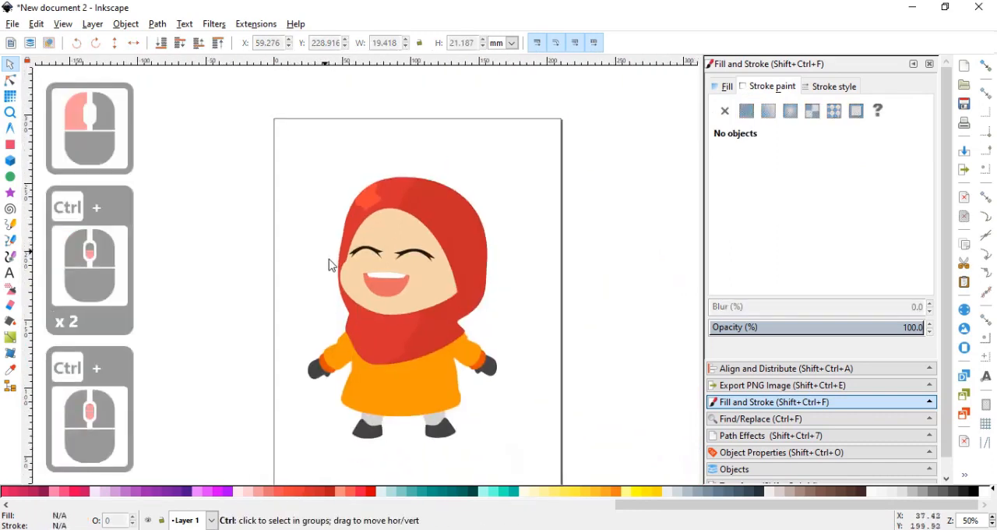
{"action": "scroll", "coordinate": [329, 261], "scroll_direction": "up", "scroll_amount": 1, "text": "ctrl"}
Recolor the hood's highlight patch with red 600 and deselect it.
{"action": "left_click", "coordinate": [377, 171]}
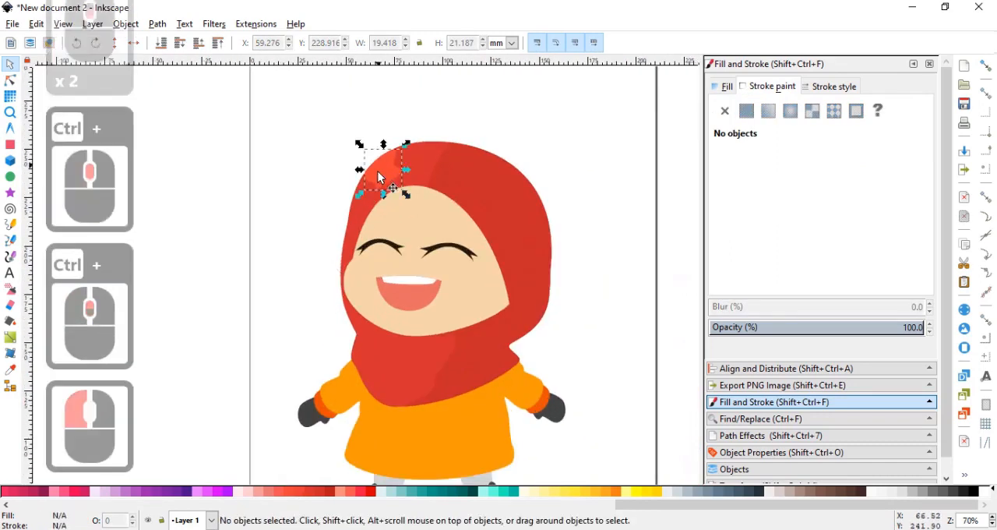
{"action": "left_click", "coordinate": [302, 493]}
{"action": "left_click", "coordinate": [300, 308]}
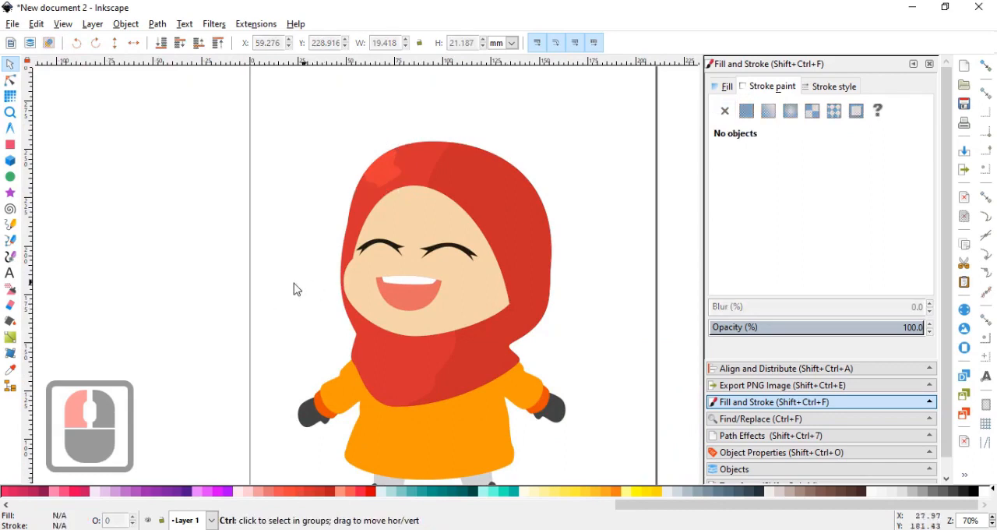
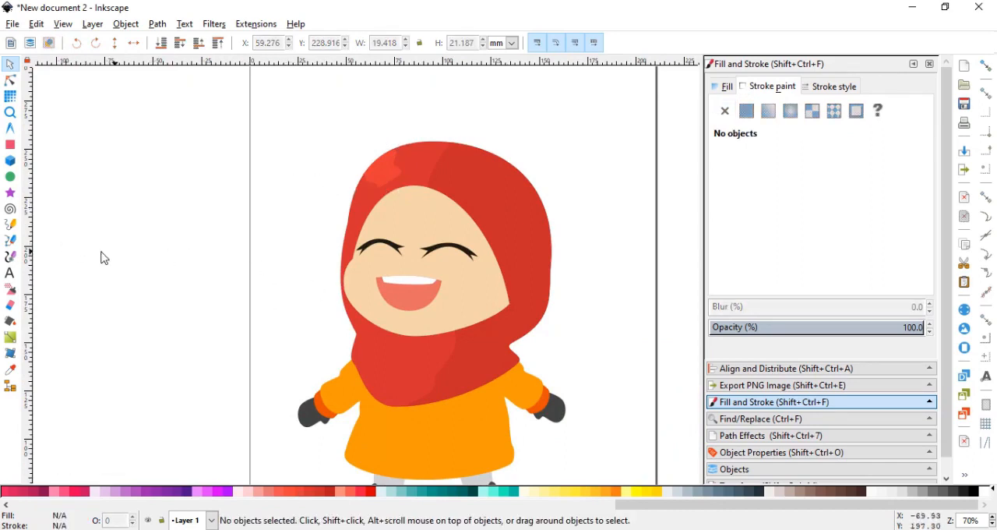
Draw a closed Bezier outline for a wavy scarf tail about 52 by 98 mm beside the hood, overlapping the face.
{"action": "left_click", "coordinate": [10, 240]}
{"action": "scroll", "coordinate": [367, 179], "scroll_direction": "up", "scroll_amount": 1, "text": "ctrl"}
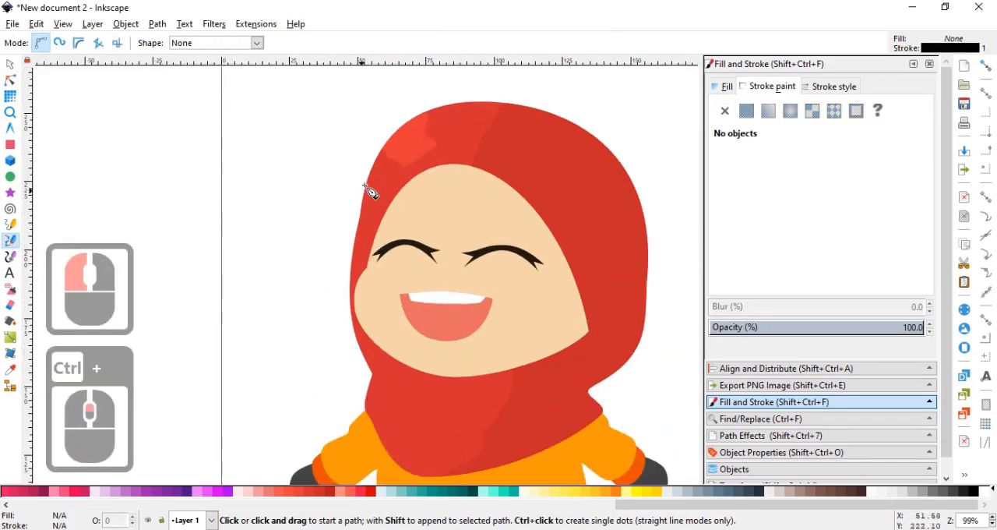
{"action": "left_click", "coordinate": [373, 169]}
{"action": "left_click_drag", "start_coordinate": [343, 321], "coordinate": [341, 330]}
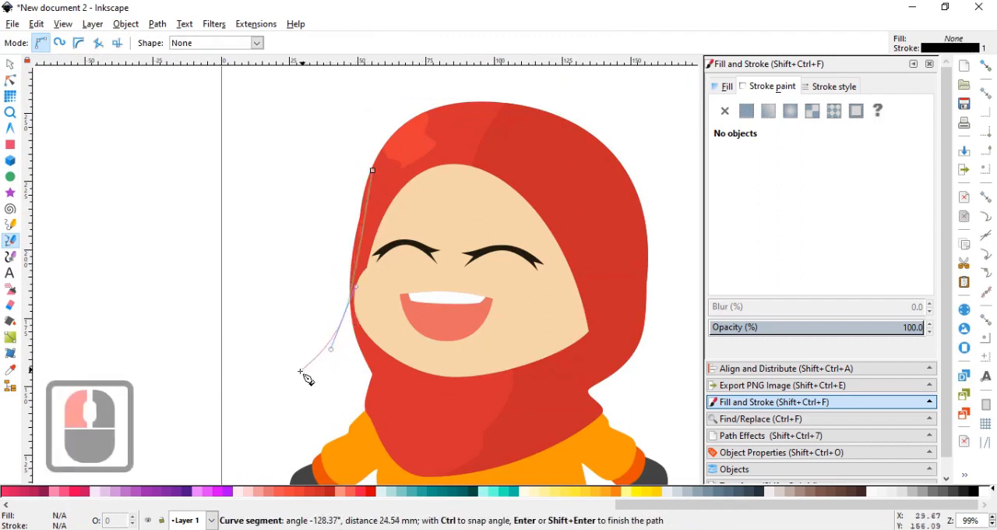
{"action": "left_click_drag", "start_coordinate": [288, 375], "coordinate": [291, 383]}
{"action": "left_click_drag", "start_coordinate": [302, 396], "coordinate": [298, 404]}
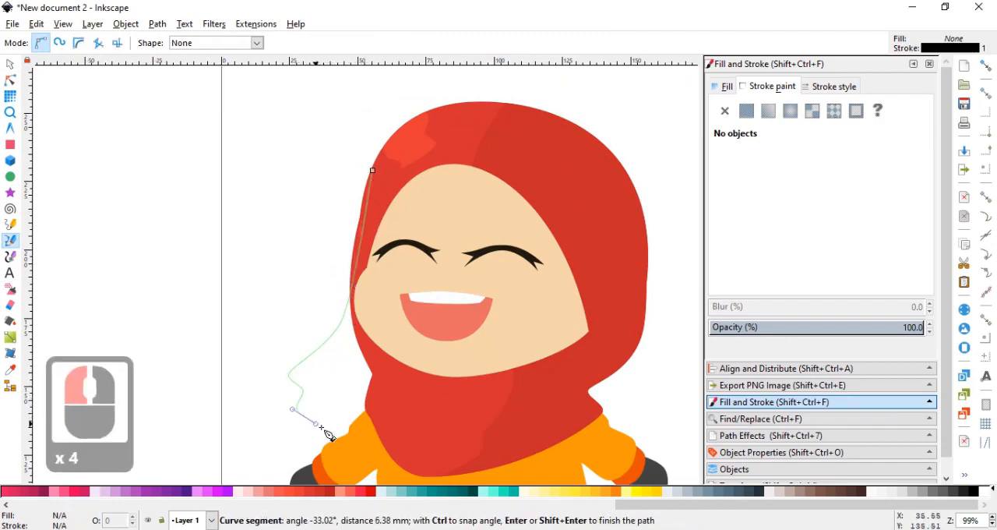
{"action": "left_click", "coordinate": [401, 433]}
{"action": "left_click", "coordinate": [433, 304]}
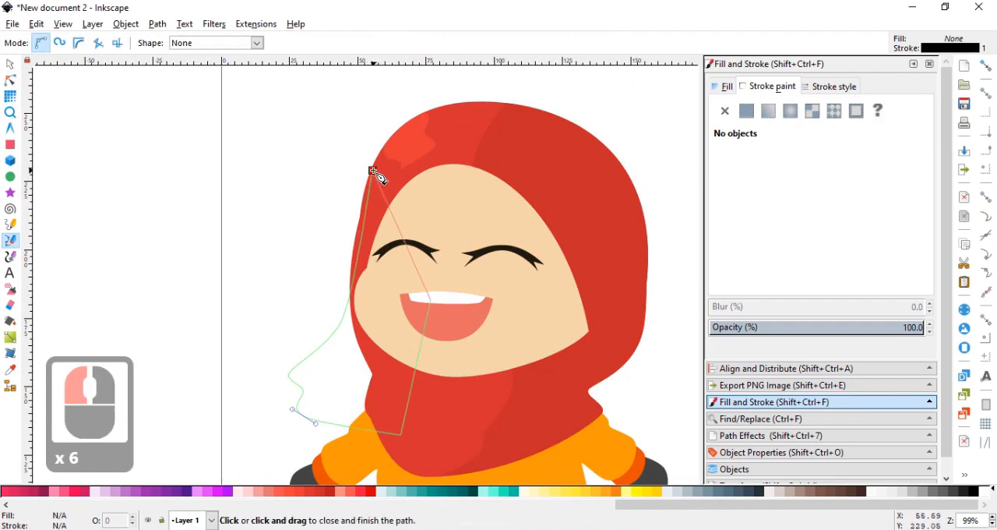
{"action": "left_click", "coordinate": [373, 169]}
{"action": "left_click", "coordinate": [11, 66]}
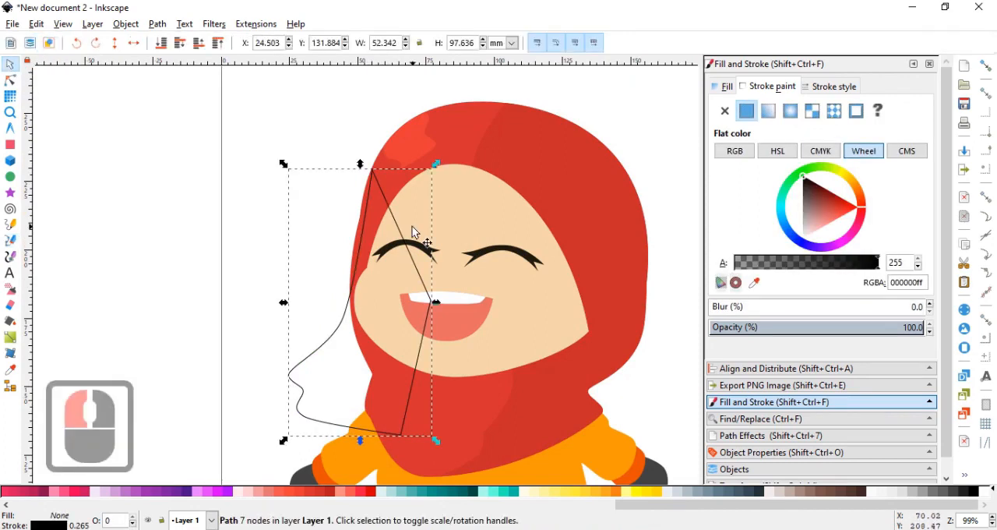
Send the scarf tail to the back, fill it with the hood's dark red c62828 and remove its stroke.
{"action": "key", "text": "End"}
{"action": "left_click", "coordinate": [754, 282]}
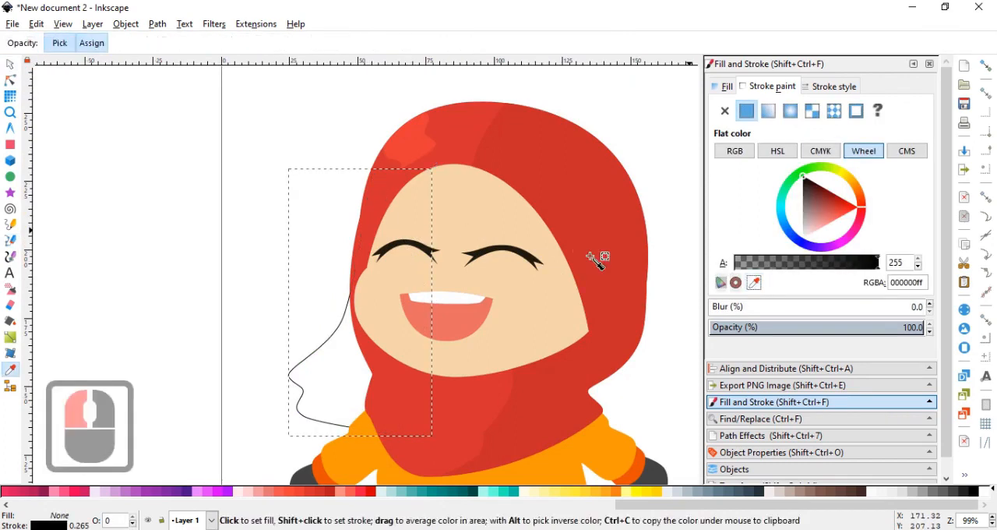
{"action": "left_click", "coordinate": [629, 224]}
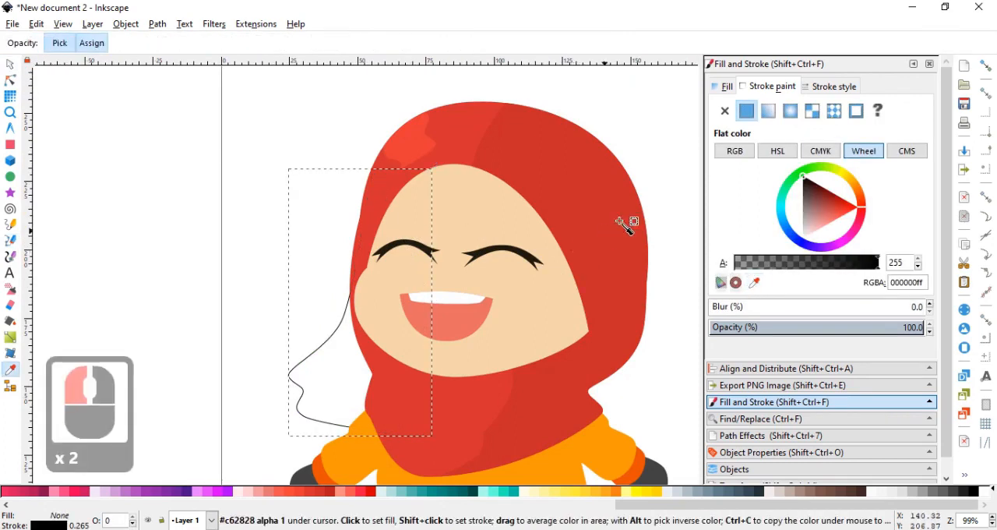
{"action": "left_click", "coordinate": [724, 111]}
{"action": "left_click", "coordinate": [749, 114]}
{"action": "left_click", "coordinate": [754, 282]}
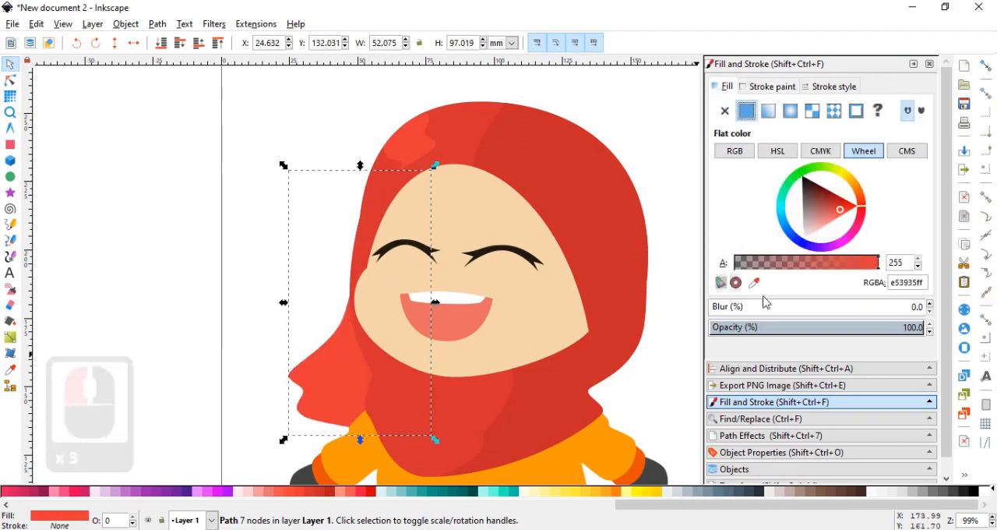
{"action": "left_click", "coordinate": [620, 267]}
{"action": "left_click", "coordinate": [281, 212]}
{"action": "scroll", "coordinate": [281, 213], "scroll_direction": "down", "scroll_amount": 2}
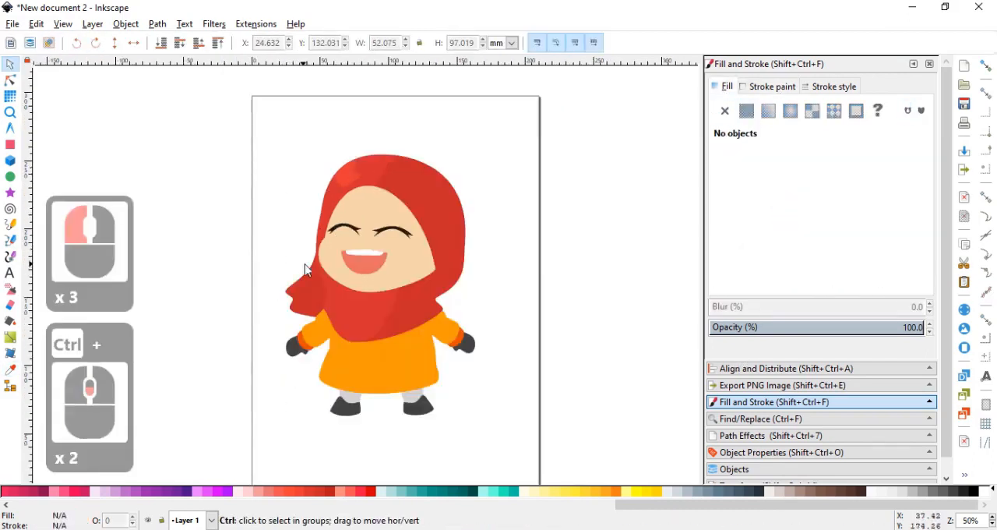
Reshape the scarf tail by moving its outer-edge node beside the cheek up and outward so the tail flares more.
{"action": "scroll", "coordinate": [304, 268], "scroll_direction": "up", "scroll_amount": 2}
{"action": "left_click", "coordinate": [312, 294]}
{"action": "left_click", "coordinate": [9, 79]}
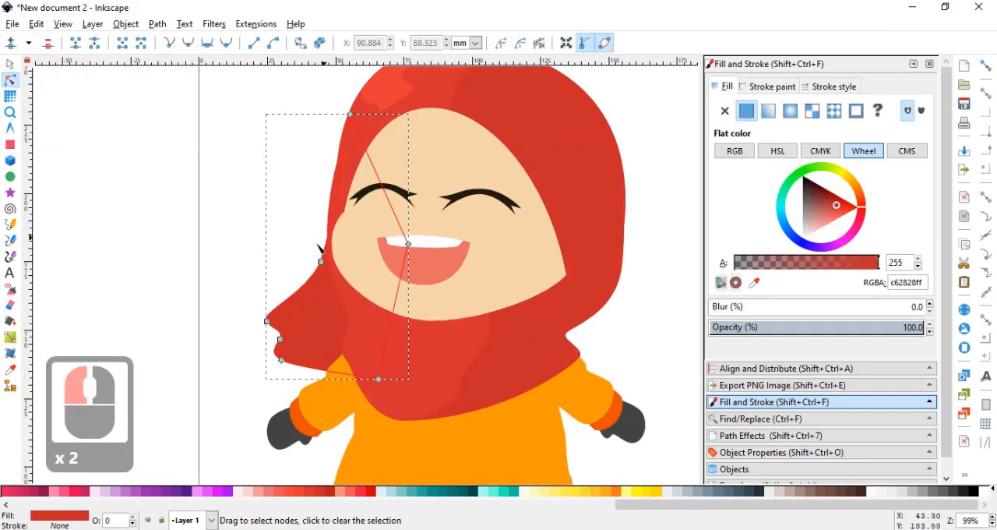
{"action": "left_click_drag", "start_coordinate": [320, 262], "coordinate": [310, 244]}
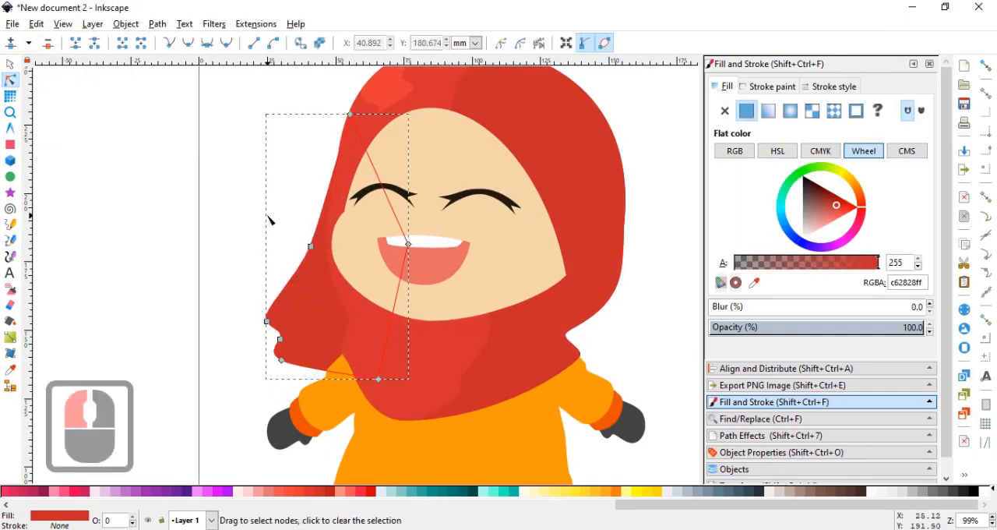
{"action": "scroll", "coordinate": [268, 215], "scroll_direction": "down", "scroll_amount": 2}
Shorten the scarf tail to about 91 mm high from its lower edge and give it a palette red fill.
{"action": "left_click", "coordinate": [9, 64]}
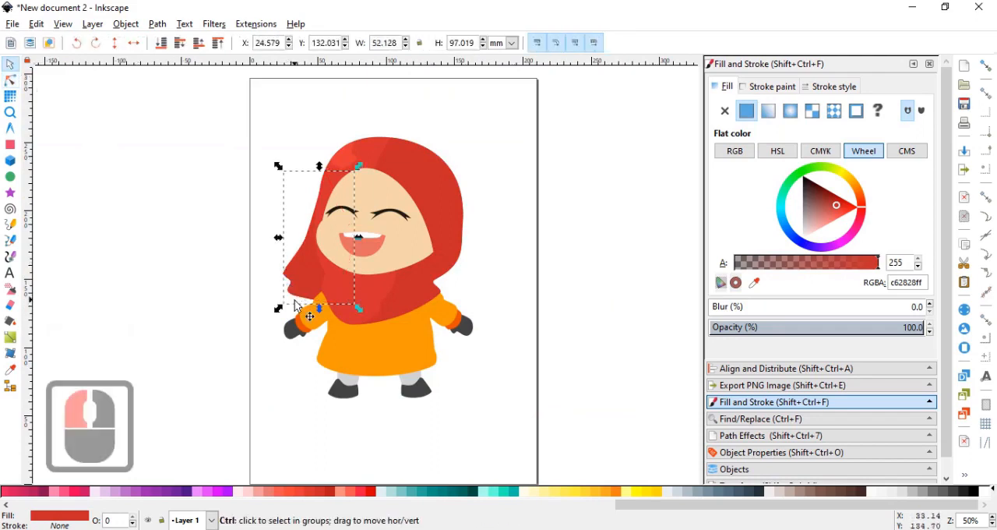
{"action": "scroll", "coordinate": [295, 300], "scroll_direction": "up", "scroll_amount": 1}
{"action": "left_click_drag", "start_coordinate": [330, 310], "coordinate": [330, 297]}
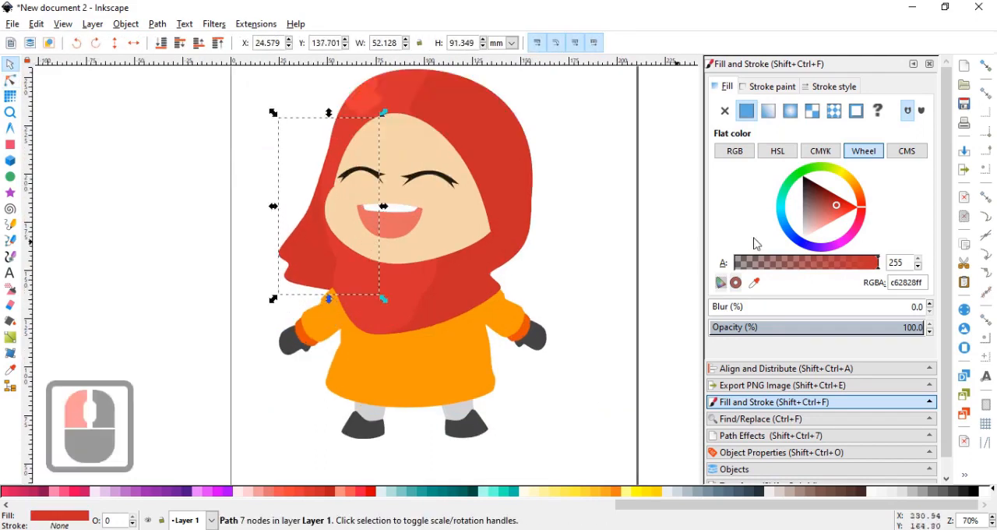
{"action": "left_click", "coordinate": [321, 491]}
{"action": "left_click", "coordinate": [224, 333]}
{"action": "scroll", "coordinate": [262, 301], "scroll_direction": "down", "scroll_amount": 3, "text": "ctrl"}
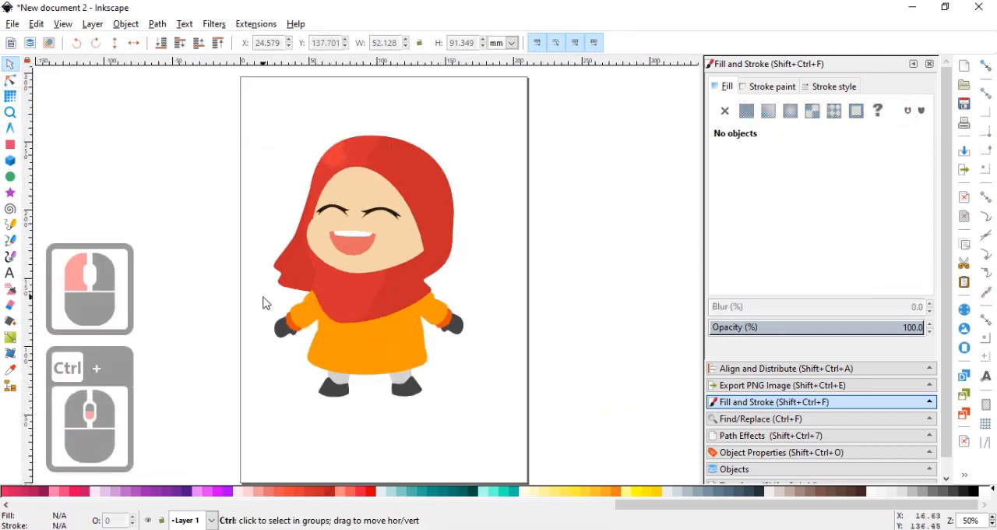
Union both orange sleeves with the torso into a single path.
{"action": "scroll", "coordinate": [370, 307], "scroll_direction": "up", "scroll_amount": 2, "text": "ctrl"}
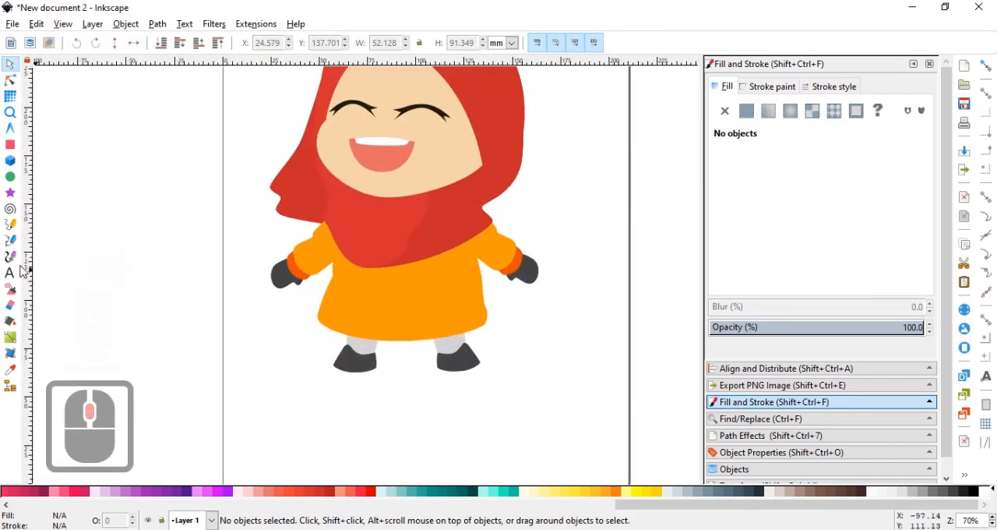
{"action": "left_click", "coordinate": [10, 240]}
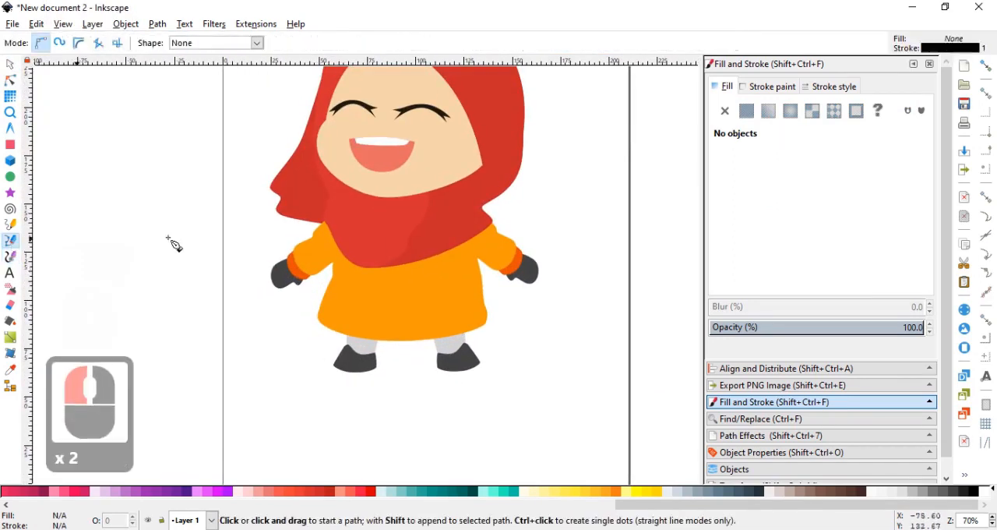
{"action": "left_click", "coordinate": [10, 64]}
{"action": "left_click", "coordinate": [311, 246]}
{"action": "left_click", "coordinate": [370, 308], "text": "shift"}
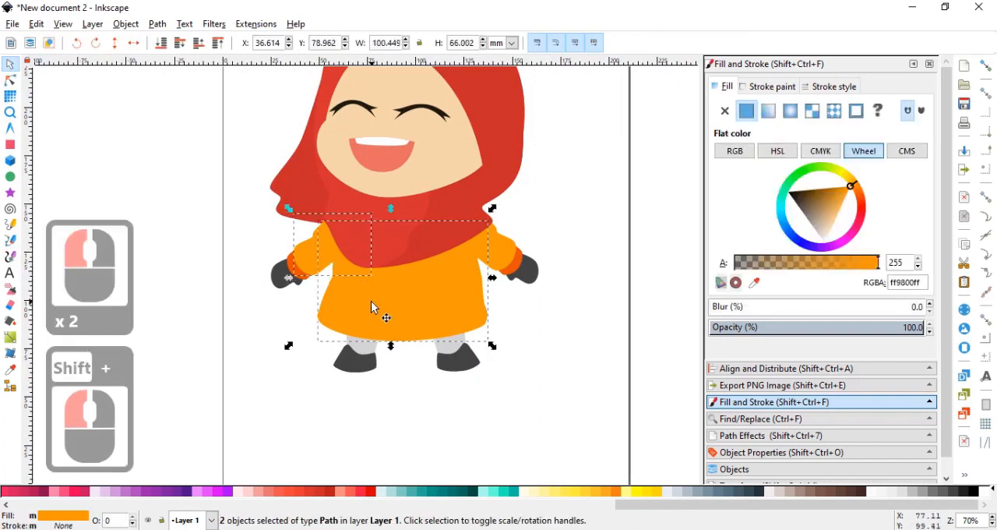
{"action": "left_click", "coordinate": [502, 251], "text": "shift"}
{"action": "key", "text": "ctrl+plus"}
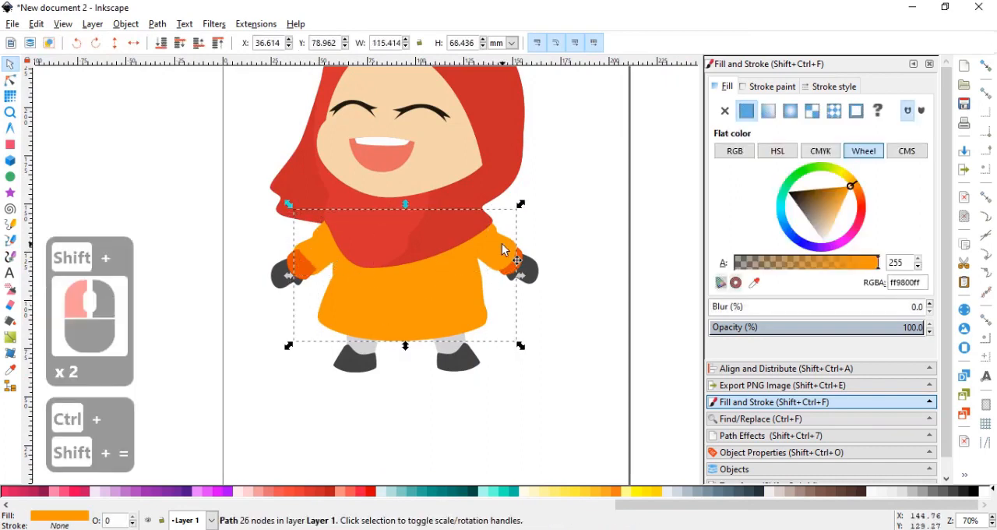
Send the cuff and mitten of the arm beneath the scarf tail to the back of the stacking order.
{"action": "left_click", "coordinate": [300, 276]}
{"action": "left_click", "coordinate": [278, 274], "text": "shift"}
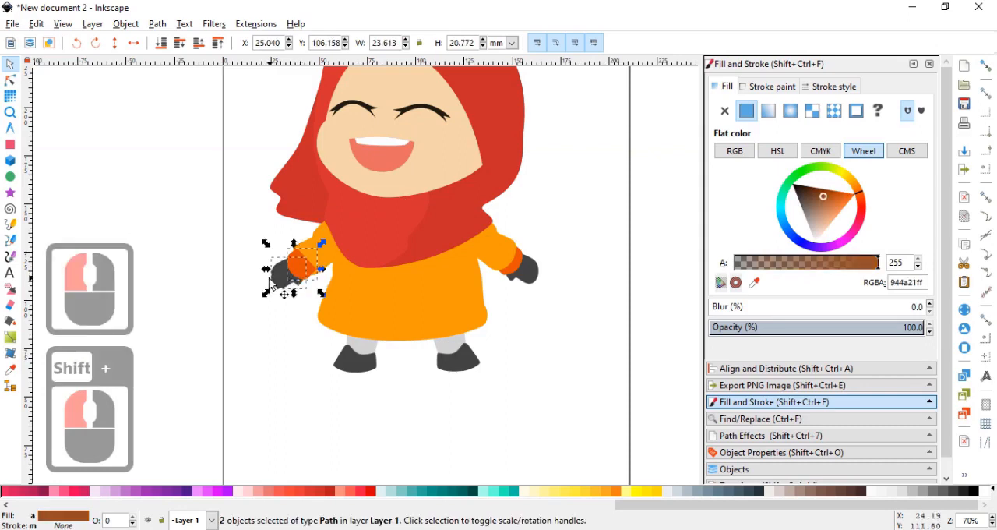
{"action": "key", "text": "End"}
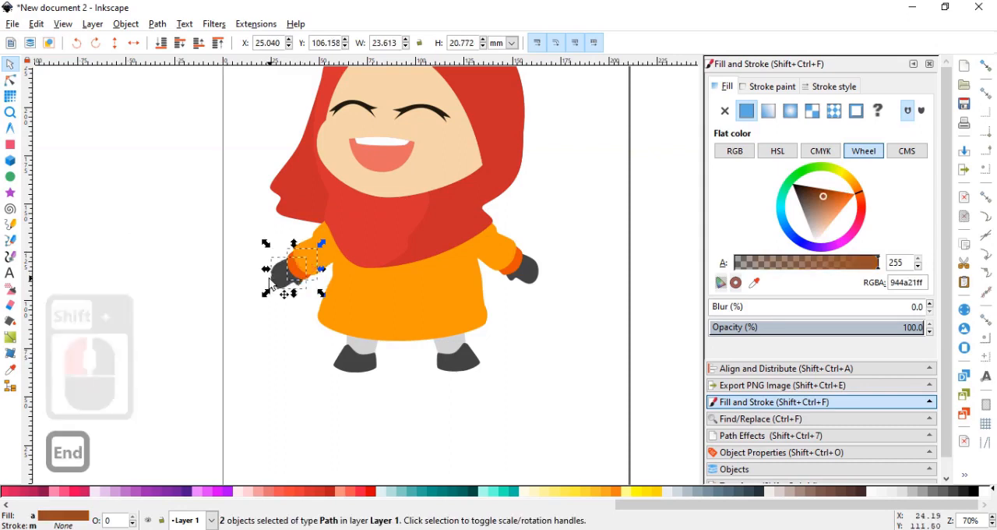
Draw a closed Bezier shading outline about 108 by 74 mm over the torso, curving from the scarf tail across to the hem.
{"action": "left_click", "coordinate": [10, 239]}
{"action": "scroll", "coordinate": [285, 223], "scroll_direction": "up", "scroll_amount": 1, "text": "ctrl"}
{"action": "left_click", "coordinate": [266, 203]}
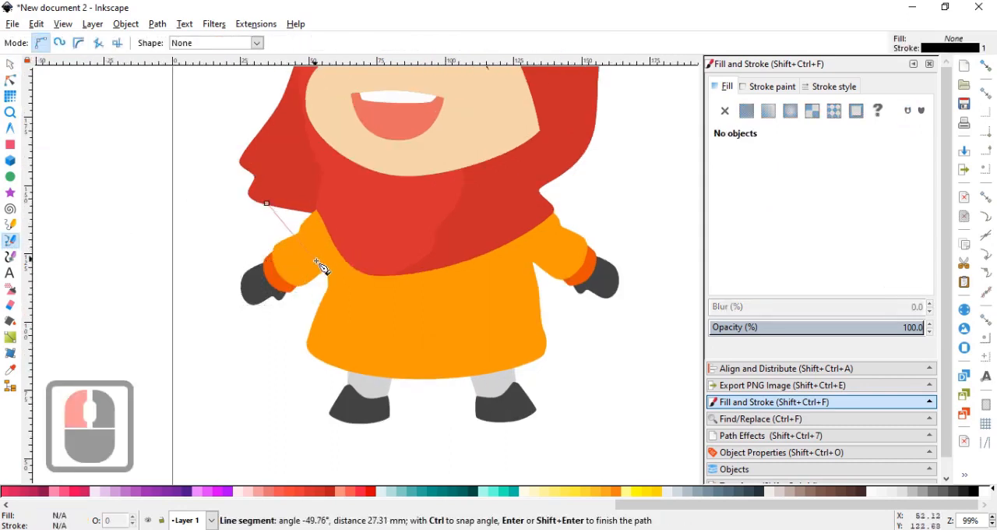
{"action": "left_click_drag", "start_coordinate": [281, 247], "coordinate": [384, 310]}
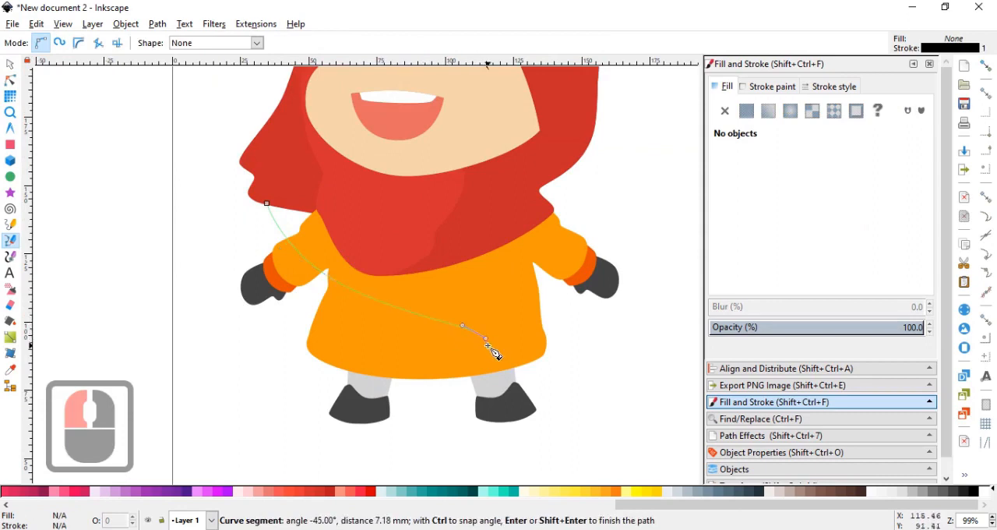
{"action": "left_click_drag", "start_coordinate": [493, 341], "coordinate": [397, 386]}
{"action": "left_click", "coordinate": [381, 397]}
{"action": "left_click", "coordinate": [553, 399]}
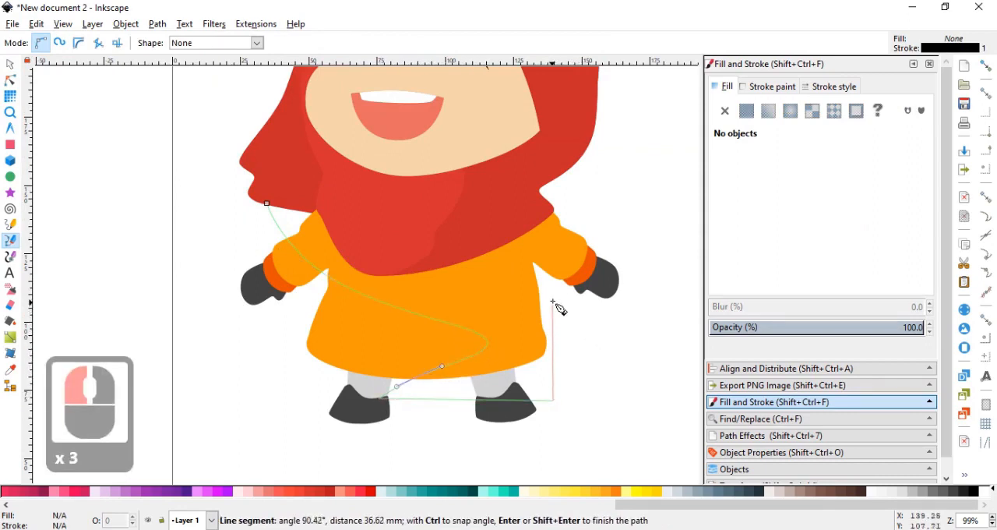
{"action": "left_click_drag", "start_coordinate": [550, 294], "coordinate": [562, 238]}
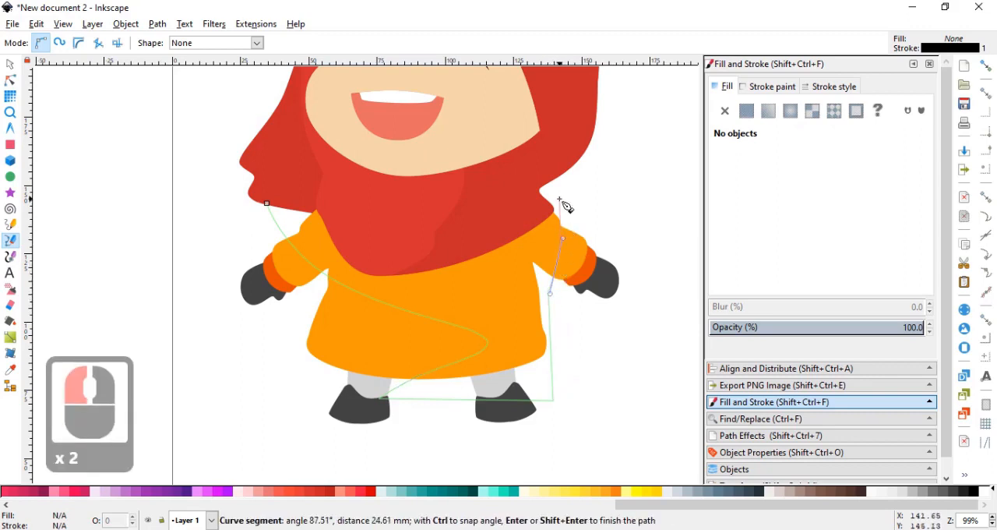
{"action": "left_click", "coordinate": [559, 200]}
{"action": "left_click", "coordinate": [406, 208]}
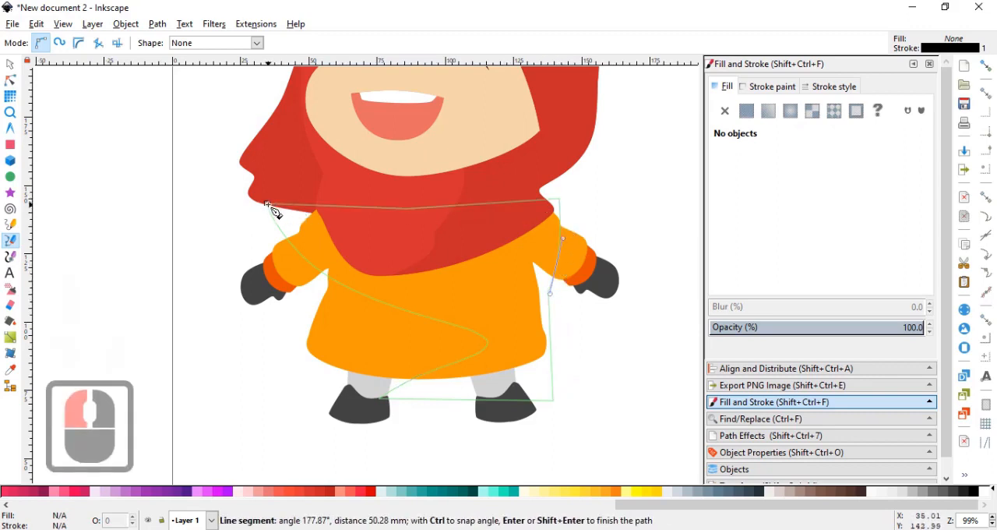
{"action": "left_click", "coordinate": [266, 202]}
{"action": "left_click", "coordinate": [10, 64]}
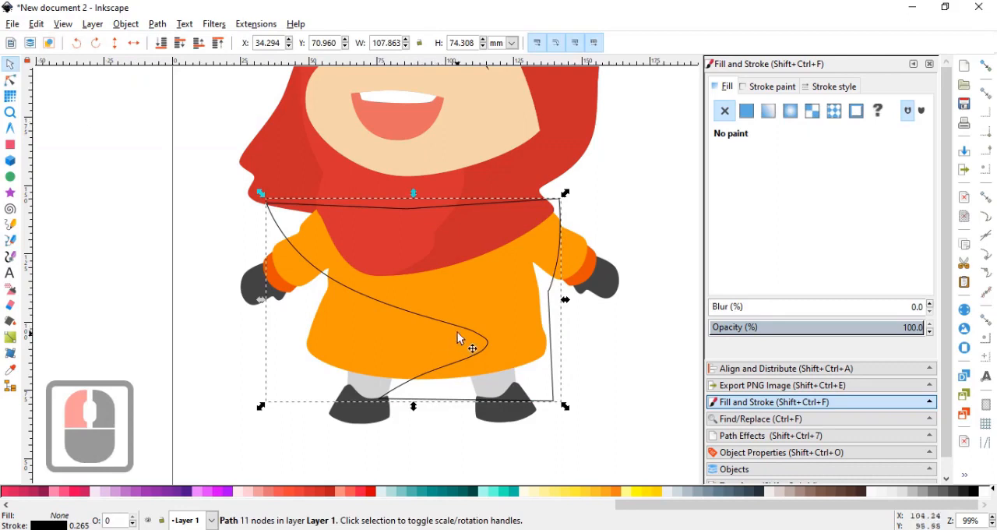
Shift the torso's shading outline up about 5 mm and left about 1 mm, and inspect its nodes.
{"action": "left_click_drag", "start_coordinate": [457, 332], "coordinate": [458, 309]}
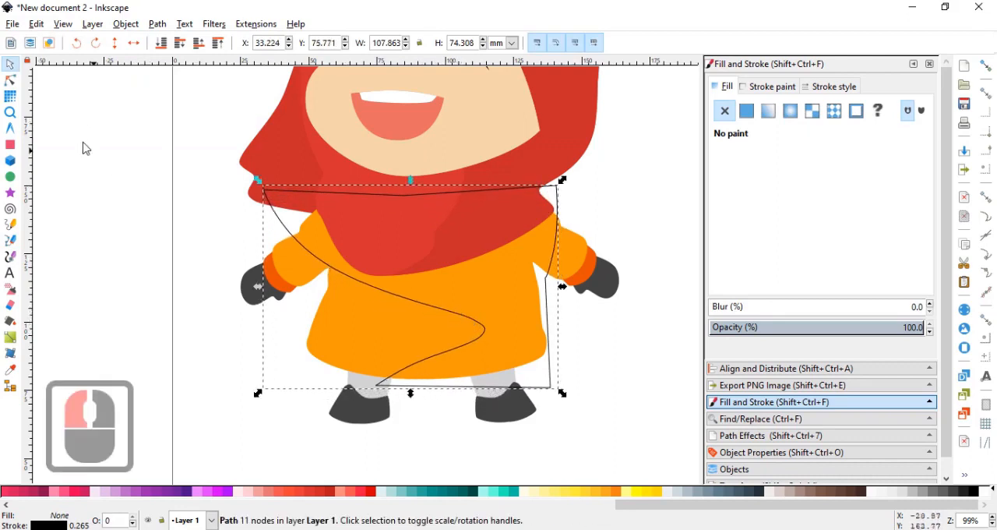
{"action": "left_click", "coordinate": [11, 80]}
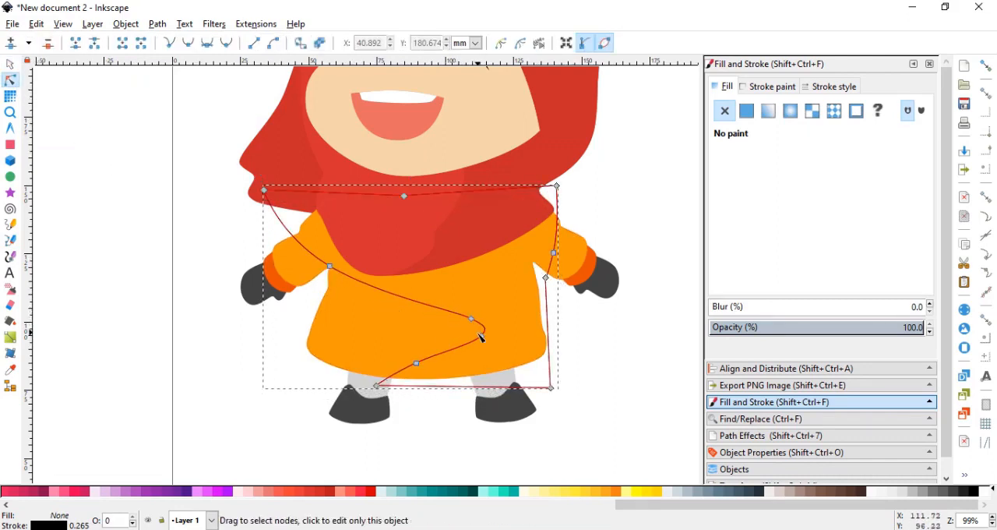
{"action": "left_click", "coordinate": [10, 63]}
Duplicate the orange torso and intersect the copy with the shading outline, leaving a shadow shape about 97 by 69 mm.
{"action": "double_click", "coordinate": [369, 332]}
{"action": "key", "text": "ctrl+d"}
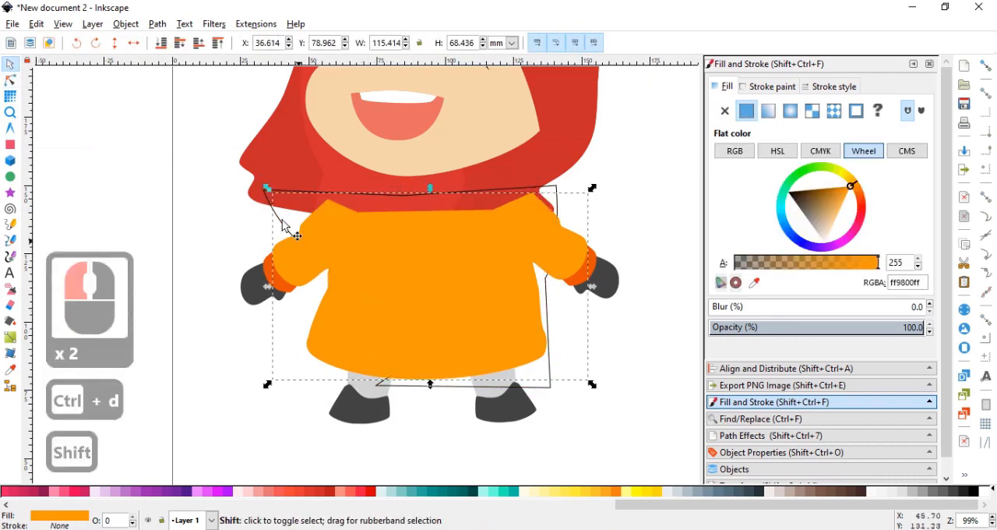
{"action": "left_click", "coordinate": [267, 203], "text": "shift"}
{"action": "key", "text": "ctrl+shift+8"}
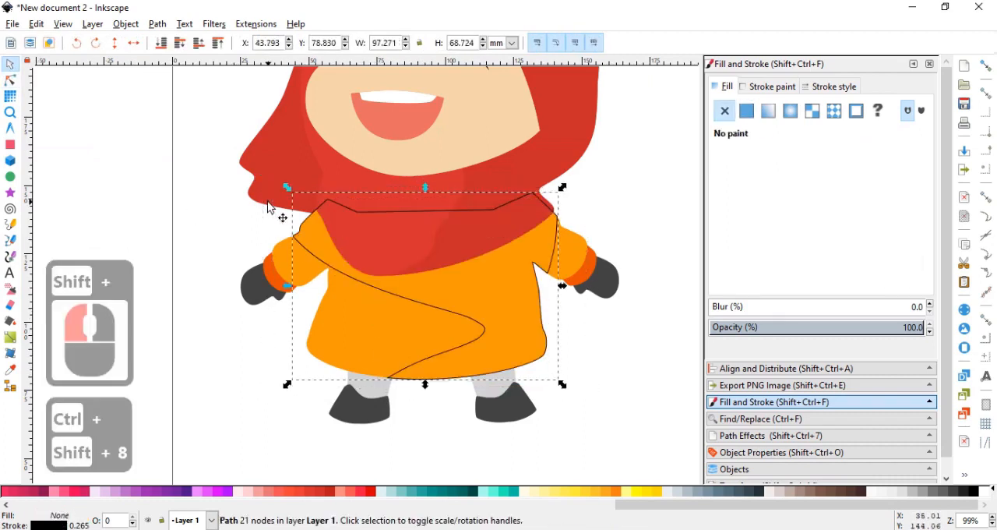
Fill the torso's shadow shape with the darker orange f57f17 and remove its black stroke.
{"action": "left_click", "coordinate": [607, 491]}
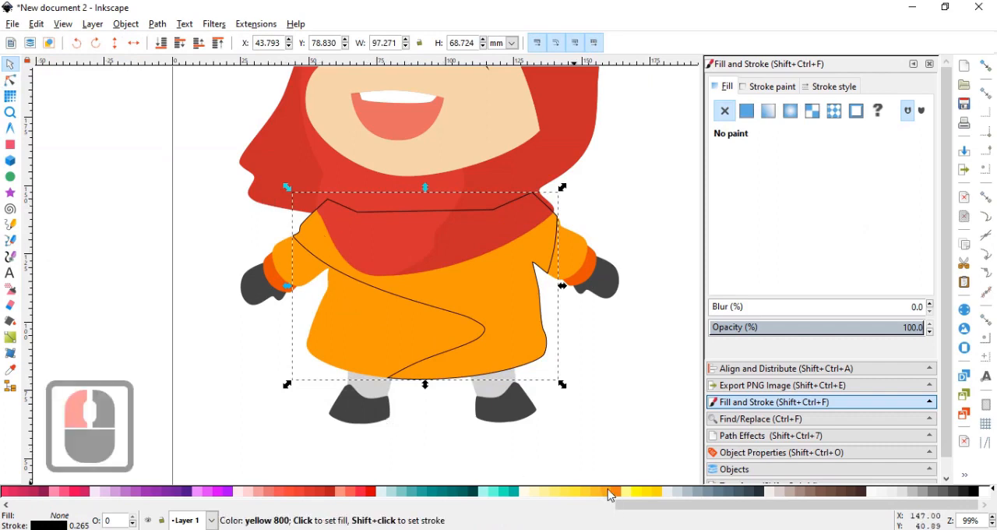
{"action": "left_click", "coordinate": [614, 490]}
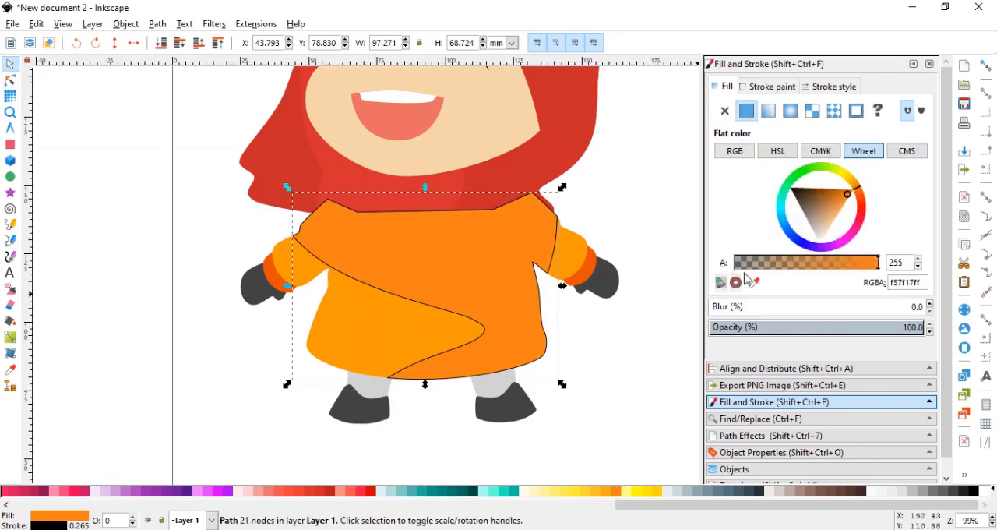
{"action": "left_click", "coordinate": [768, 87]}
{"action": "left_click", "coordinate": [724, 111]}
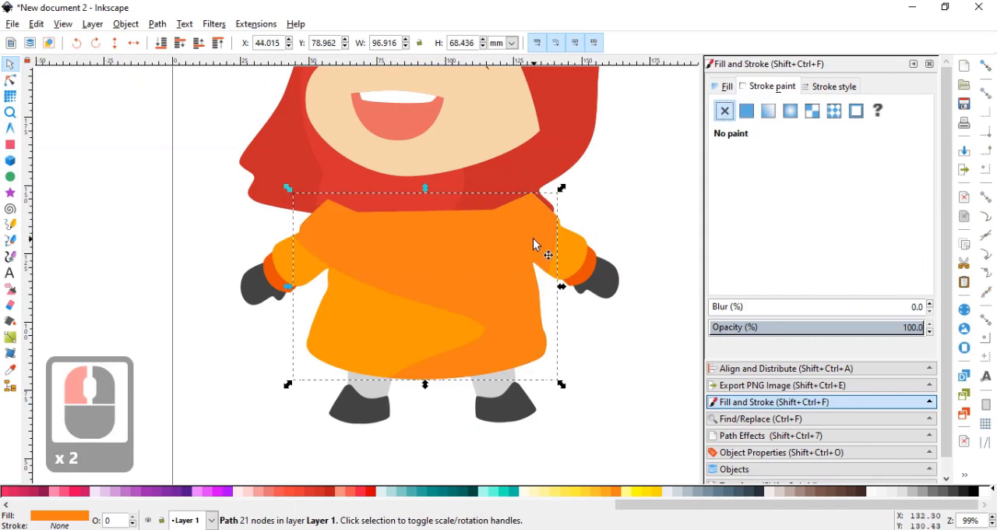
Lower the torso's shadow shape to the bottom, and raise it stepwise until it sits above the torso but beneath the scarf.
{"action": "key", "text": "End"}
{"action": "key", "text": "Page_Up"}
{"action": "key", "text": "Page_Up"}
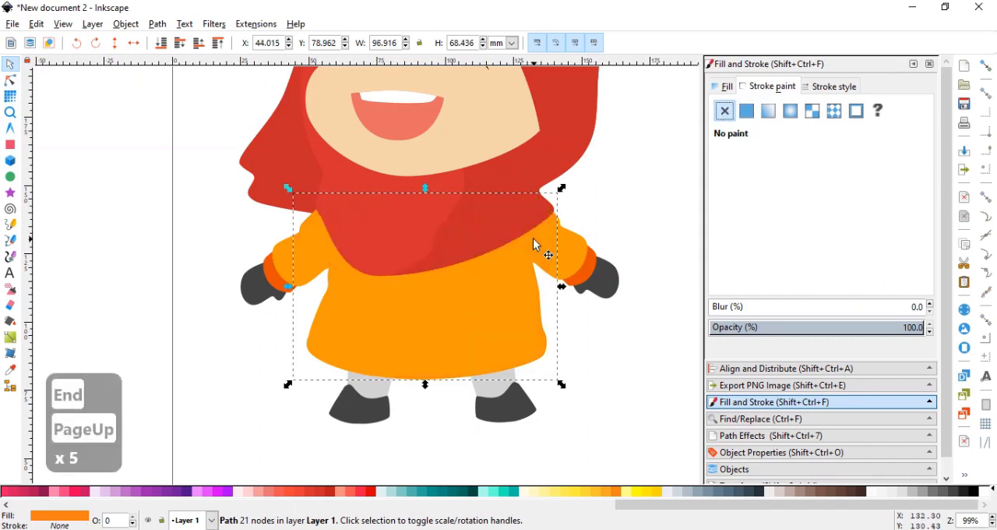
{"action": "key", "text": "Page_Up"}
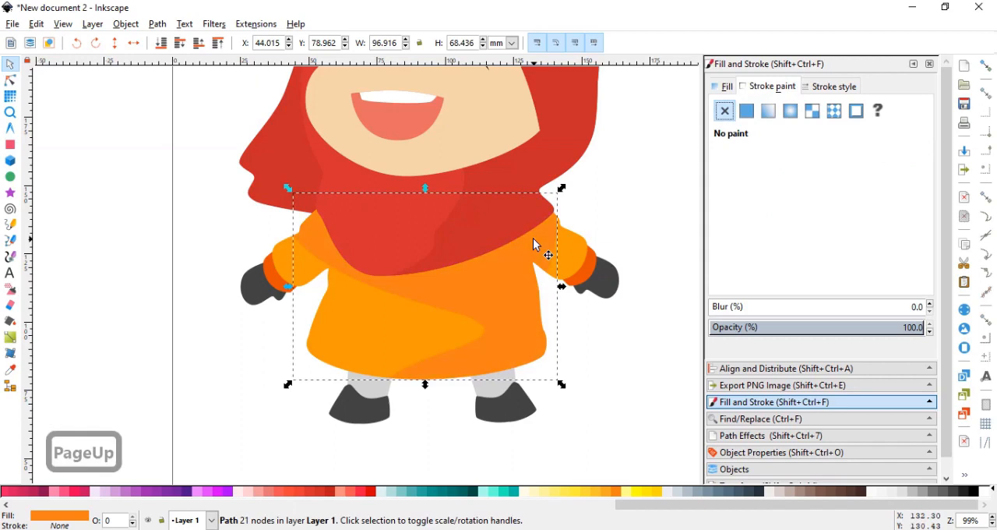
Draw an ellipse about 118 by 64 mm over the character's feet and fill it solid black.
{"action": "left_click", "coordinate": [605, 213]}
{"action": "scroll", "coordinate": [590, 238], "scroll_direction": "down", "scroll_amount": 2}
{"action": "scroll", "coordinate": [562, 271], "scroll_direction": "up", "scroll_amount": 2}
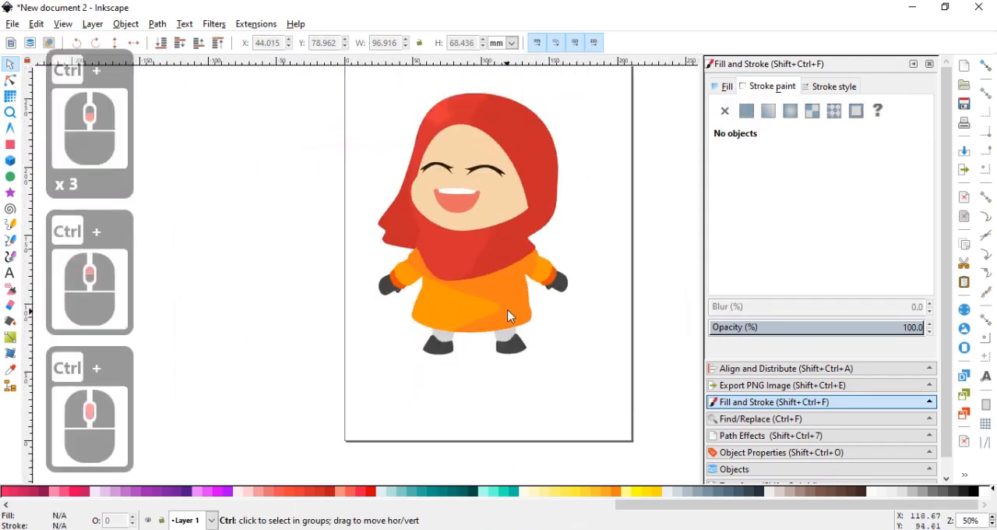
{"action": "scroll", "coordinate": [478, 319], "scroll_direction": "down", "scroll_amount": 2}
{"action": "left_click", "coordinate": [10, 176]}
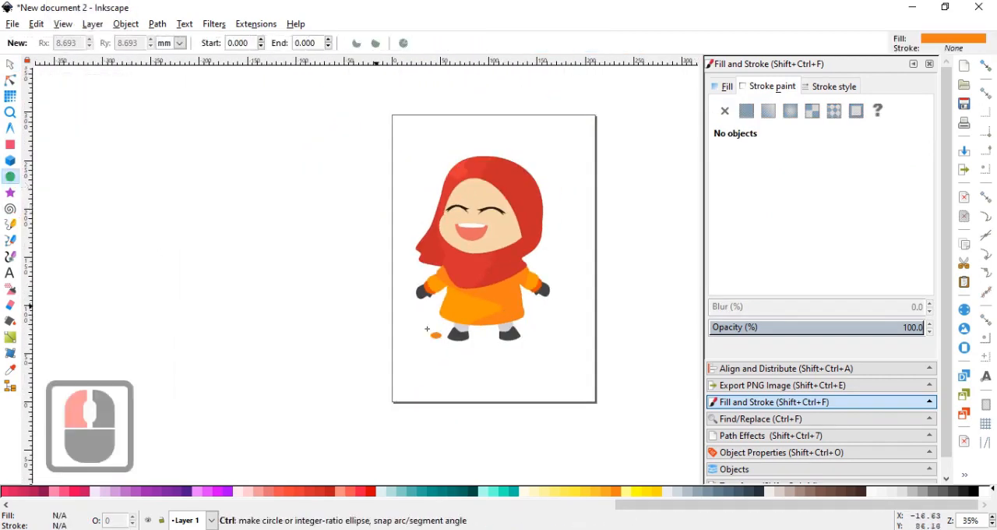
{"action": "scroll", "coordinate": [425, 317], "scroll_direction": "up", "scroll_amount": 1}
{"action": "left_click_drag", "start_coordinate": [425, 317], "coordinate": [561, 390]}
{"action": "left_click", "coordinate": [10, 64]}
{"action": "left_click_drag", "start_coordinate": [521, 351], "coordinate": [533, 354]}
{"action": "left_click", "coordinate": [980, 496]}
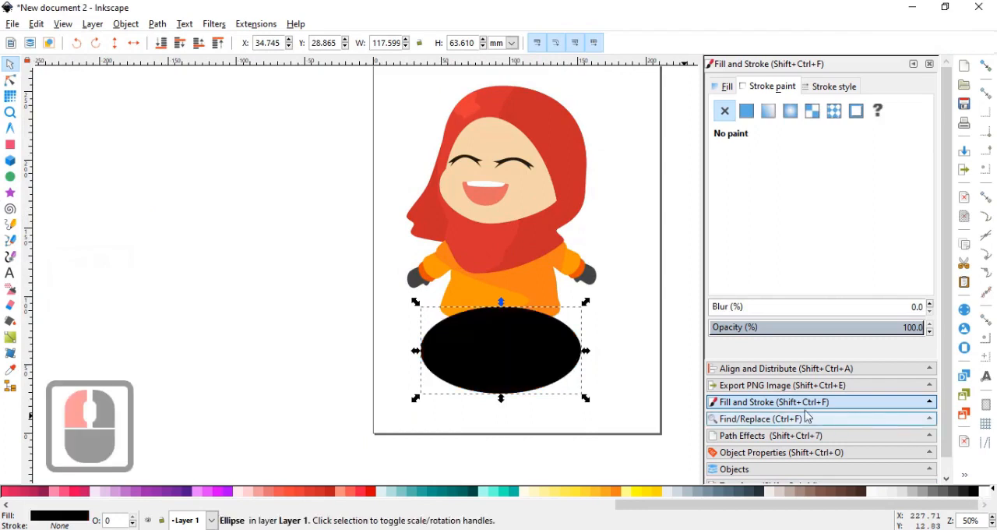
Lower the black ellipse to the bottom and resize it to about 106 by 29 mm, centred beneath the shoes.
{"action": "key", "text": "End"}
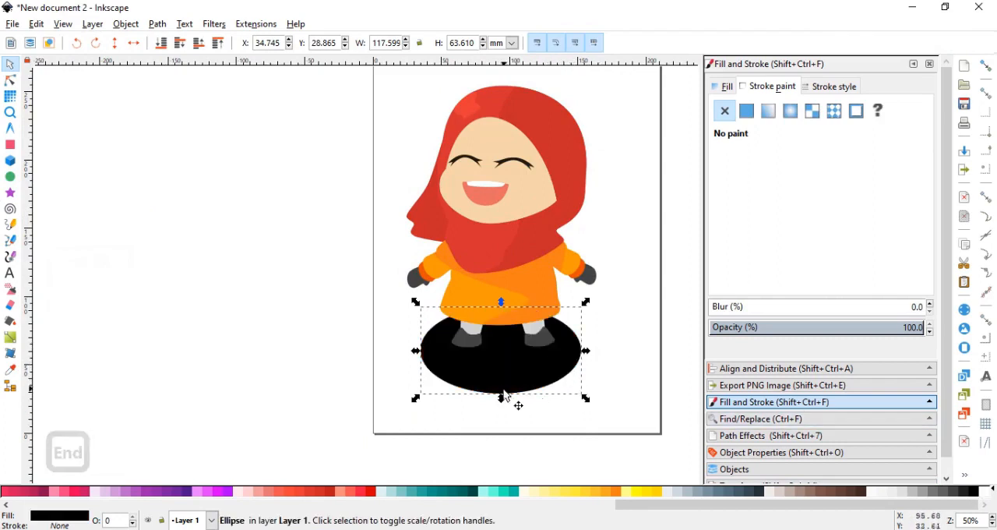
{"action": "left_click_drag", "start_coordinate": [502, 397], "coordinate": [502, 376]}
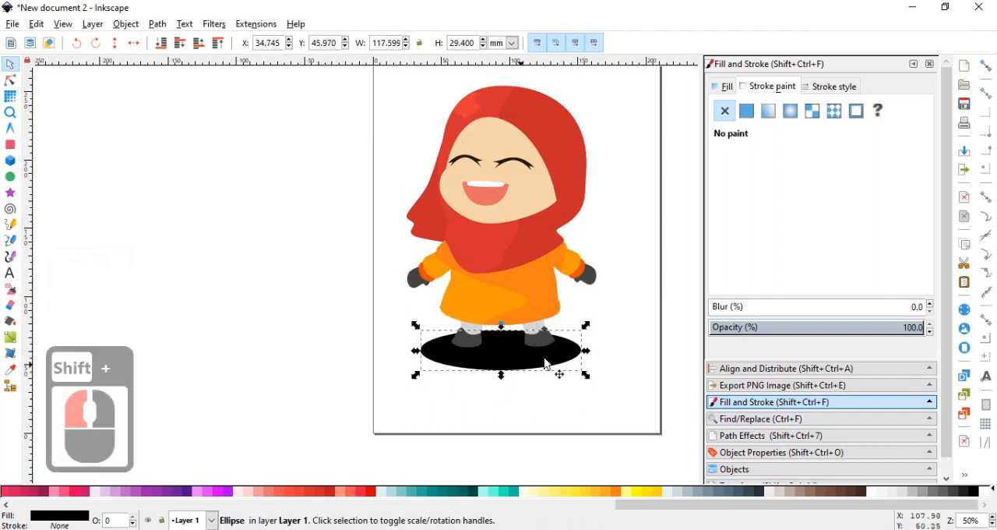
{"action": "left_click_drag", "start_coordinate": [587, 351], "coordinate": [550, 348]}
{"action": "key", "text": "ctrl+z"}
{"action": "left_click_drag", "start_coordinate": [487, 362], "coordinate": [490, 365]}
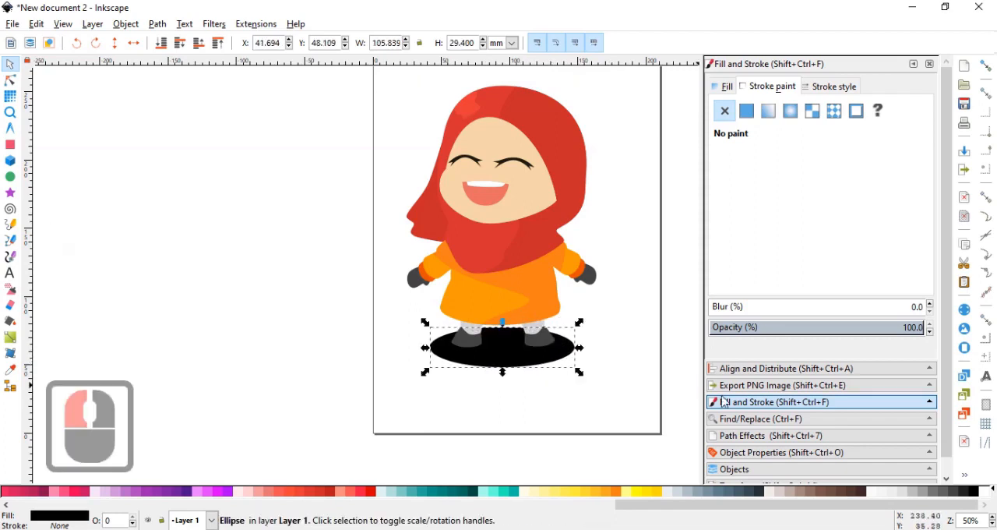
Make the ground shadow ellipse semi-transparent by setting its fill alpha to 78.
{"action": "left_click", "coordinate": [722, 86]}
{"action": "left_click", "coordinate": [780, 264]}
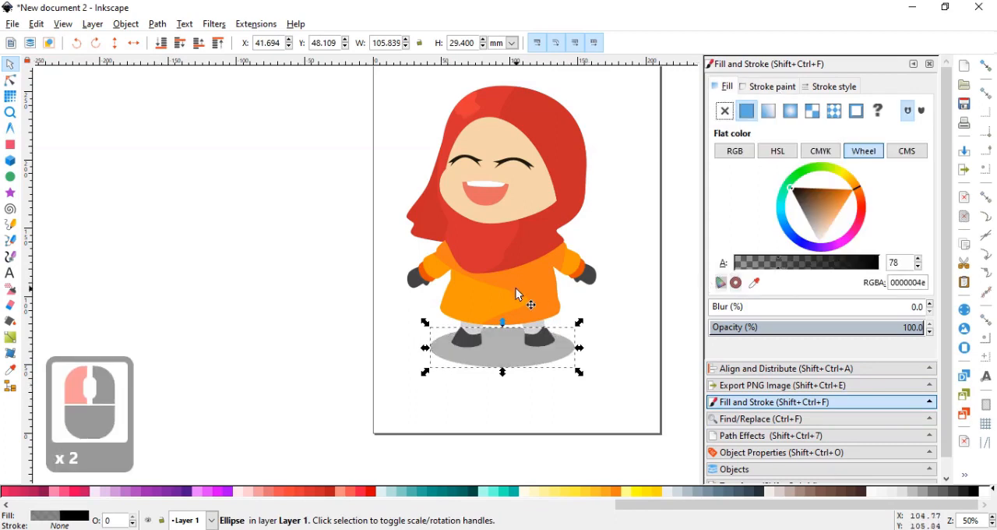
{"action": "scroll", "coordinate": [490, 287], "scroll_direction": "down", "scroll_amount": 1}
{"action": "left_click", "coordinate": [162, 229]}
Draw a background square about 283 mm wide around the character and lower it to the bottom.
{"action": "left_click", "coordinate": [10, 145]}
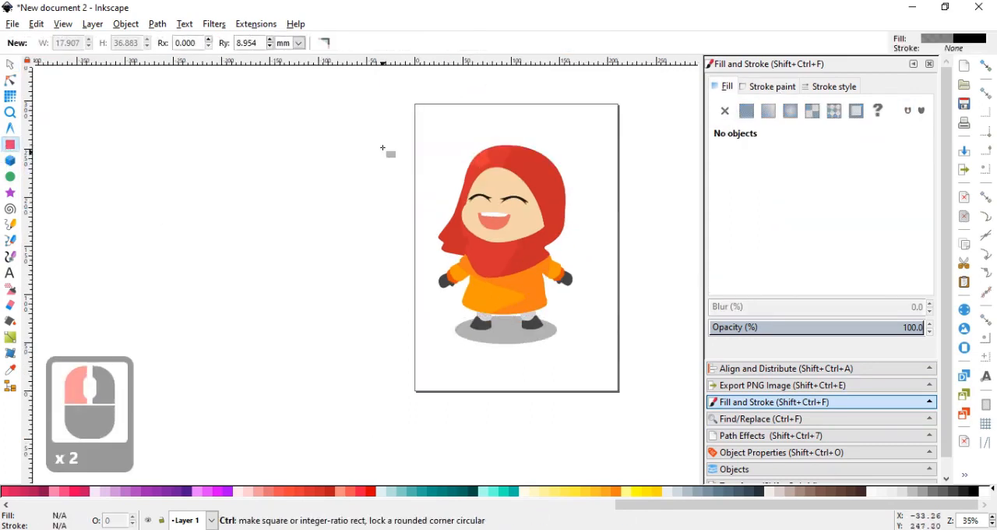
{"action": "left_click_drag", "start_coordinate": [366, 105], "coordinate": [641, 403]}
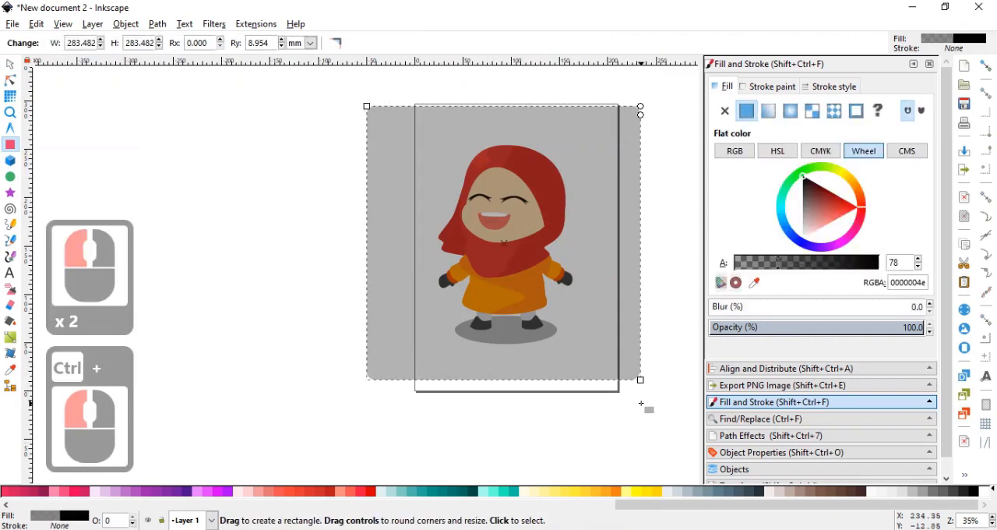
{"action": "key", "text": "End"}
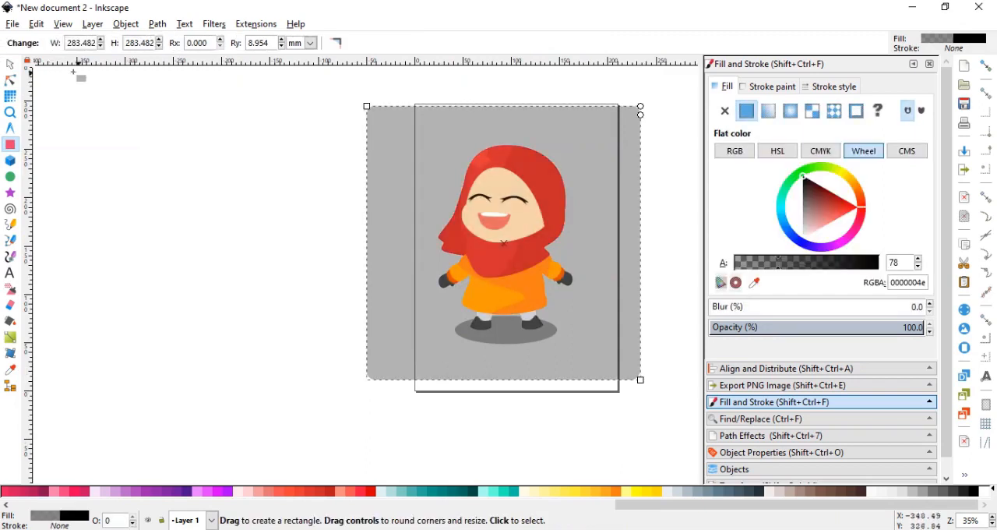
Remove the rounding from the background square's corners and reselect the whole square.
{"action": "left_click", "coordinate": [11, 81]}
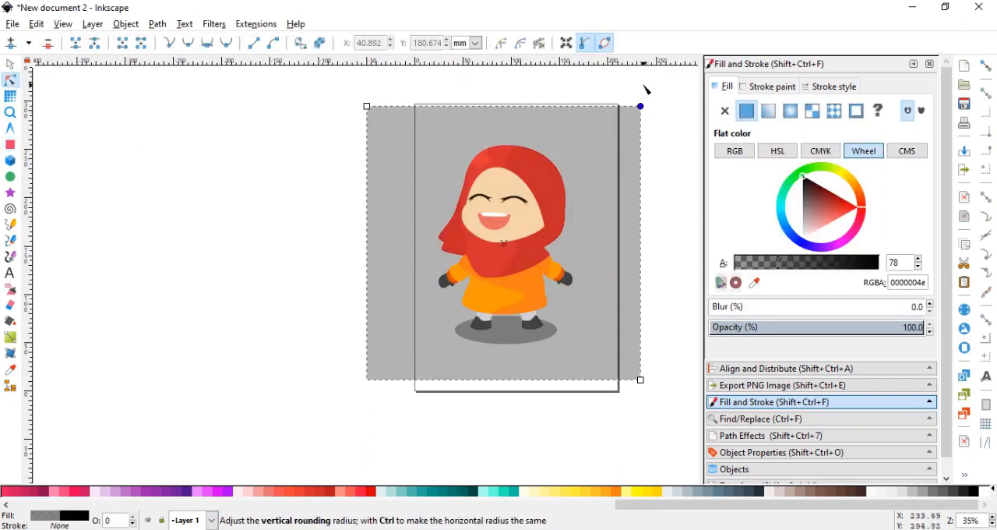
{"action": "left_click", "coordinate": [11, 65]}
{"action": "left_click_drag", "start_coordinate": [444, 172], "coordinate": [364, 194]}
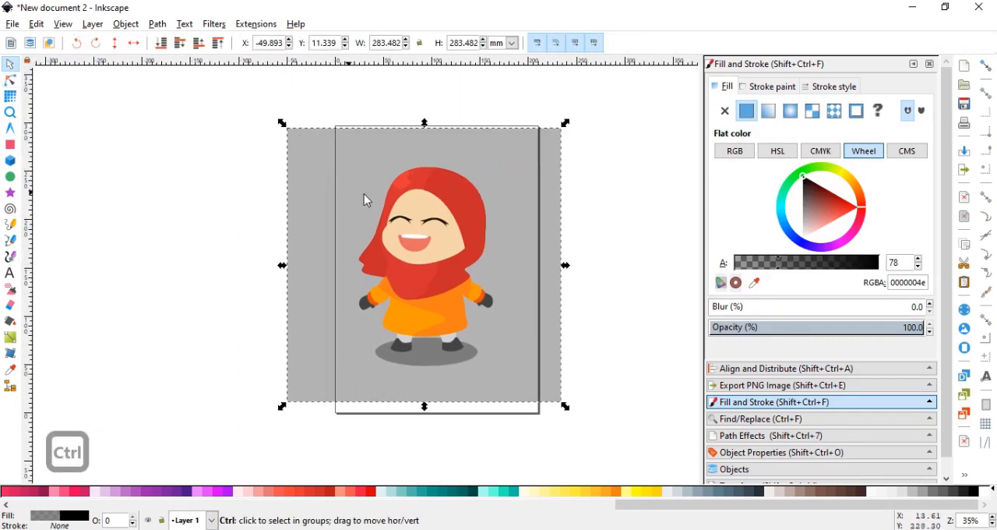
Fill the background square with teal 500 (009688) and raise its fill alpha to 255.
{"action": "left_click", "coordinate": [439, 491]}
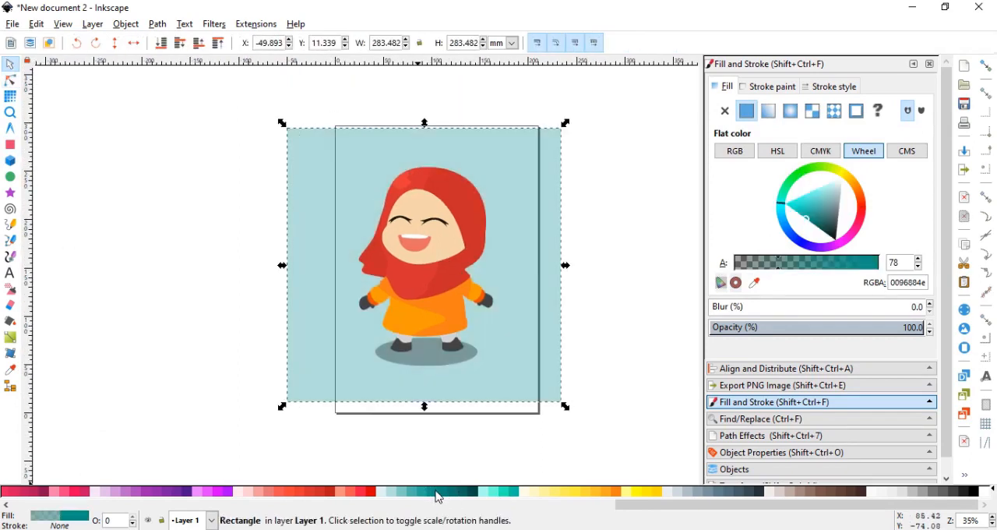
{"action": "left_click_drag", "start_coordinate": [811, 265], "coordinate": [879, 262]}
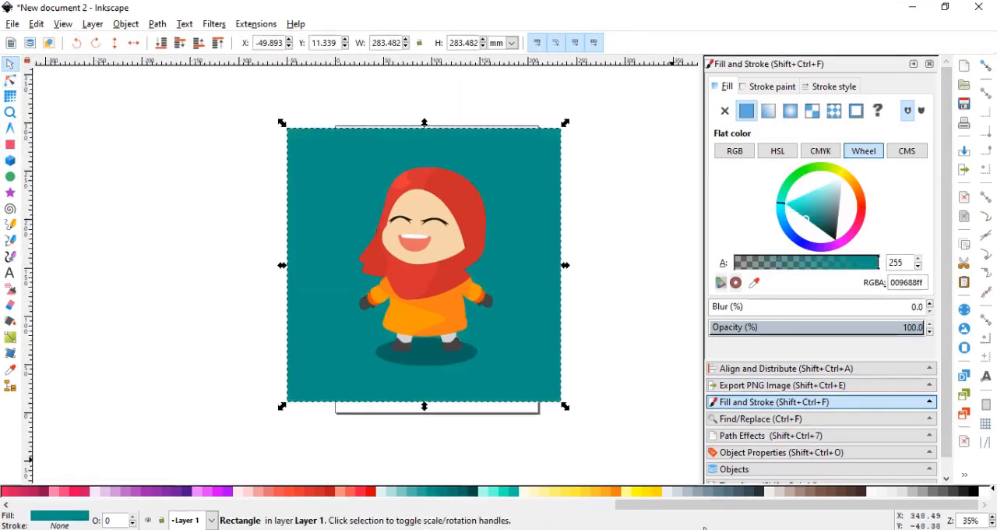
Recolour the background square light green 9ccc65 and shift it about 8 mm right and 8 mm up.
{"action": "left_click_drag", "start_coordinate": [654, 512], "coordinate": [381, 514]}
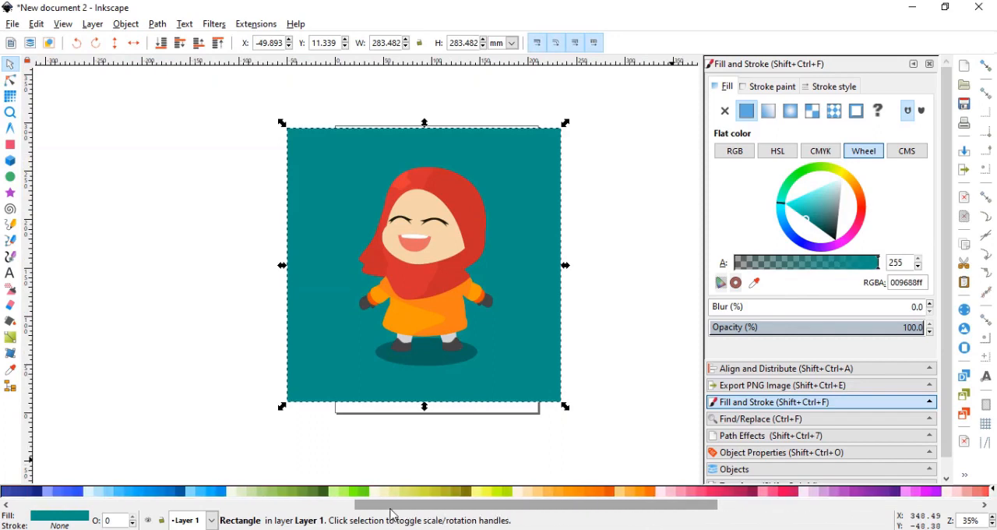
{"action": "left_click", "coordinate": [293, 491]}
{"action": "mouse_move", "coordinate": [338, 393]}
{"action": "left_mouse_down"}
{"action": "mouse_move", "coordinate": [314, 358]}
{"action": "mouse_move", "coordinate": [345, 384]}
{"action": "left_mouse_up"}
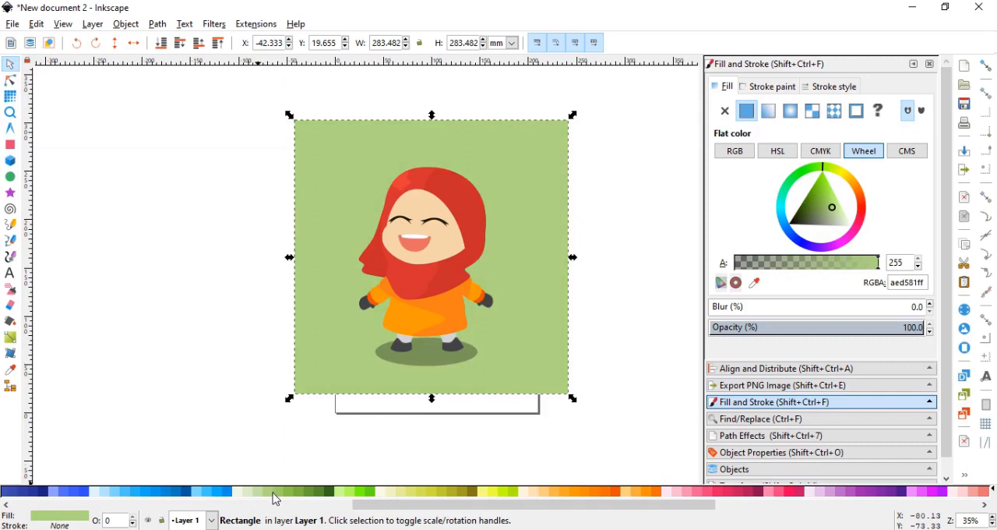
{"action": "left_click", "coordinate": [274, 492]}
{"action": "left_click", "coordinate": [262, 426]}
Adjust the hue and saturation of the face's fill to the warmer skin tone f5cd96.
{"action": "scroll", "coordinate": [395, 269], "scroll_direction": "up", "scroll_amount": 1, "text": "ctrl"}
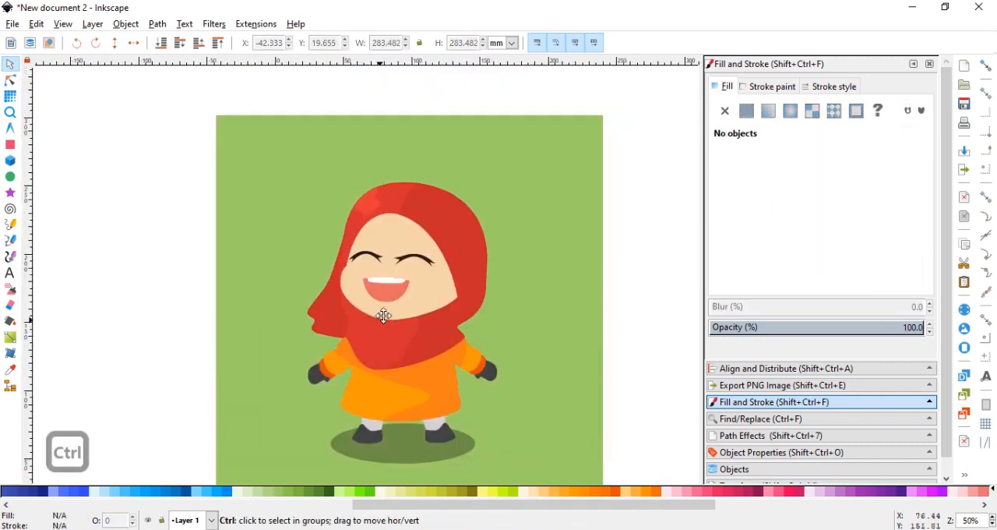
{"action": "scroll", "coordinate": [384, 315], "scroll_direction": "up", "scroll_amount": 1, "text": "ctrl"}
{"action": "left_click", "coordinate": [479, 283], "text": "ctrl"}
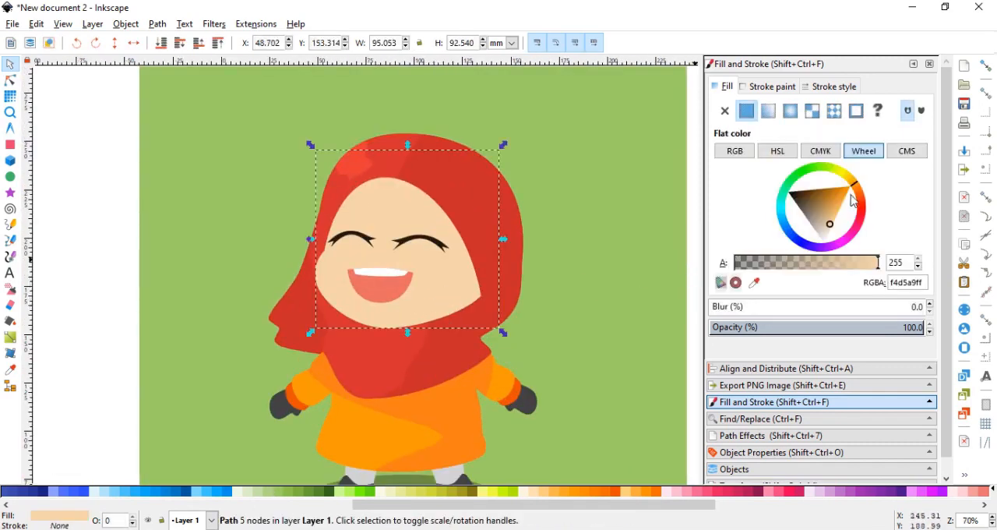
{"action": "left_click_drag", "start_coordinate": [854, 188], "coordinate": [856, 192]}
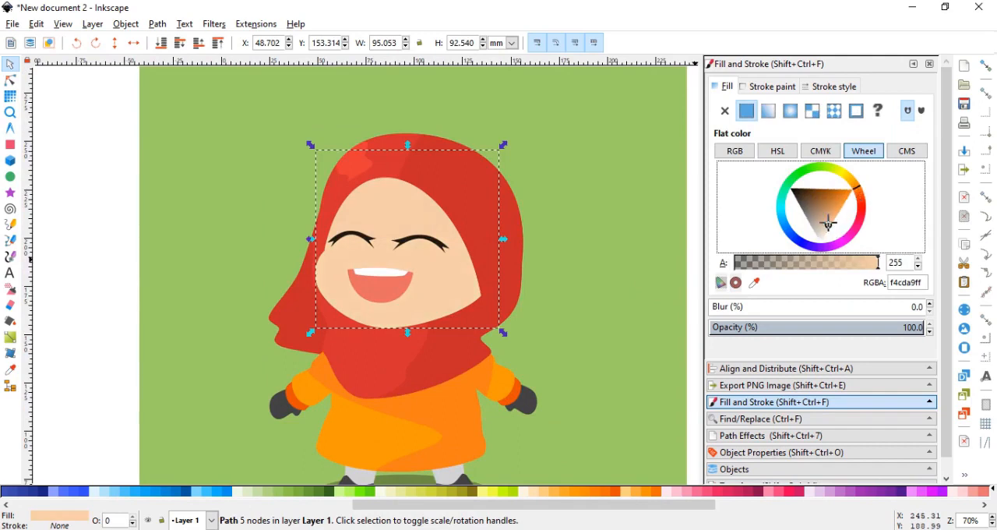
{"action": "left_click_drag", "start_coordinate": [827, 223], "coordinate": [831, 230]}
{"action": "left_click_drag", "start_coordinate": [857, 185], "coordinate": [855, 187]}
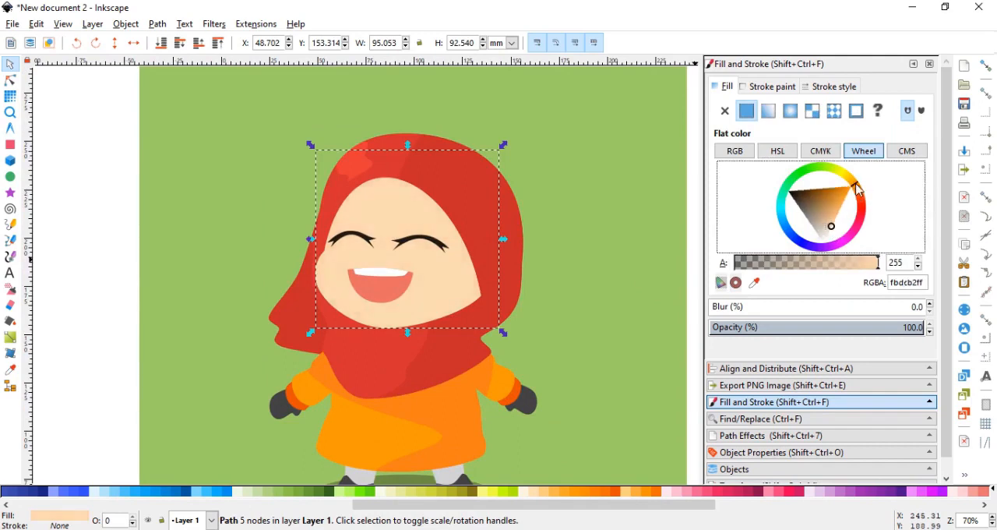
{"action": "left_click", "coordinate": [834, 220]}
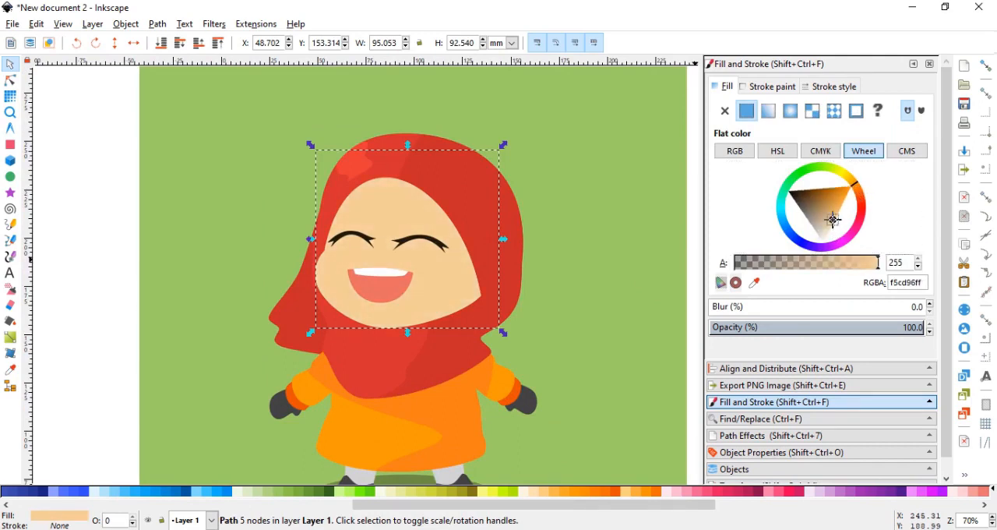
{"action": "scroll", "coordinate": [565, 251], "scroll_direction": "down", "scroll_amount": 1}
{"action": "left_click", "coordinate": [211, 244]}
Draw a circle about 20 mm across in the background's upper left area and fill it white.
{"action": "scroll", "coordinate": [211, 244], "scroll_direction": "down", "scroll_amount": 1}
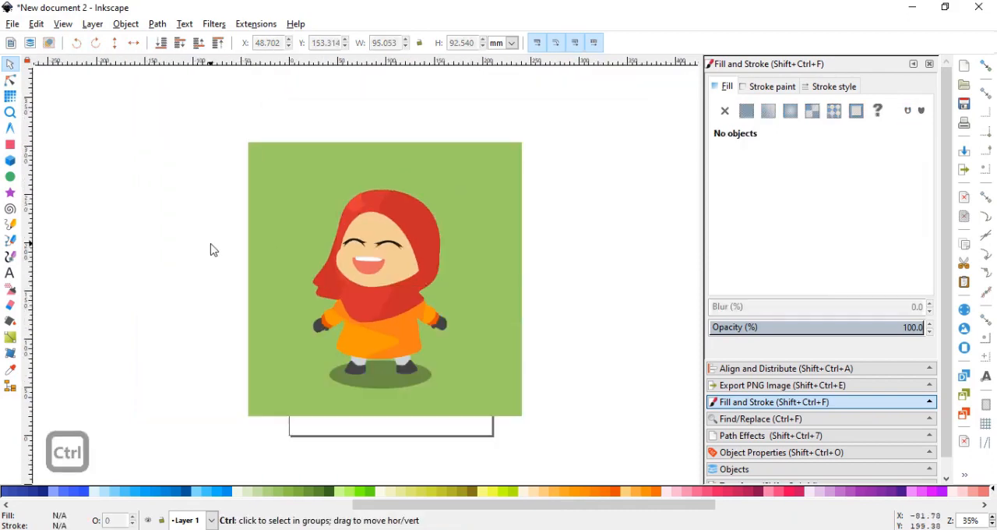
{"action": "left_click", "coordinate": [10, 177]}
{"action": "scroll", "coordinate": [289, 206], "scroll_direction": "up", "scroll_amount": 1}
{"action": "left_click_drag", "start_coordinate": [267, 163], "coordinate": [295, 190]}
{"action": "left_click", "coordinate": [10, 64]}
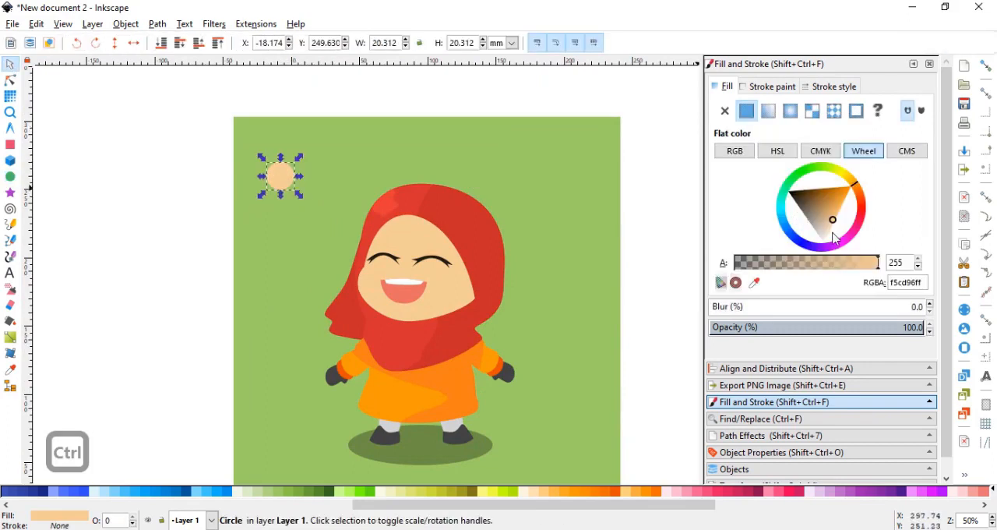
{"action": "left_click_drag", "start_coordinate": [828, 226], "coordinate": [809, 266]}
{"action": "left_click", "coordinate": [169, 193]}
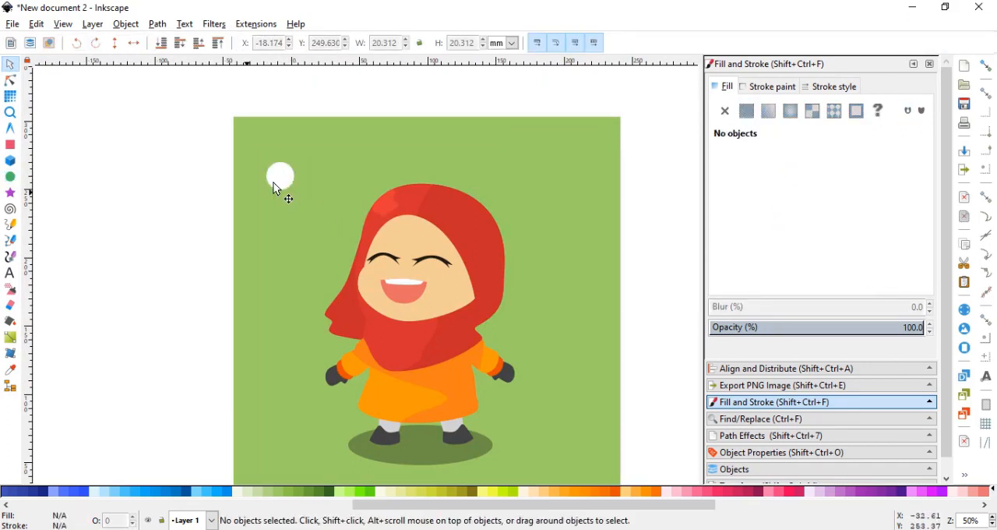
Duplicate the white circle, place the copy just below it, and scale the copy to about 13 mm.
{"action": "left_click", "coordinate": [276, 188]}
{"action": "key", "text": "ctrl+d"}
{"action": "left_click_drag", "start_coordinate": [276, 188], "coordinate": [283, 241]}
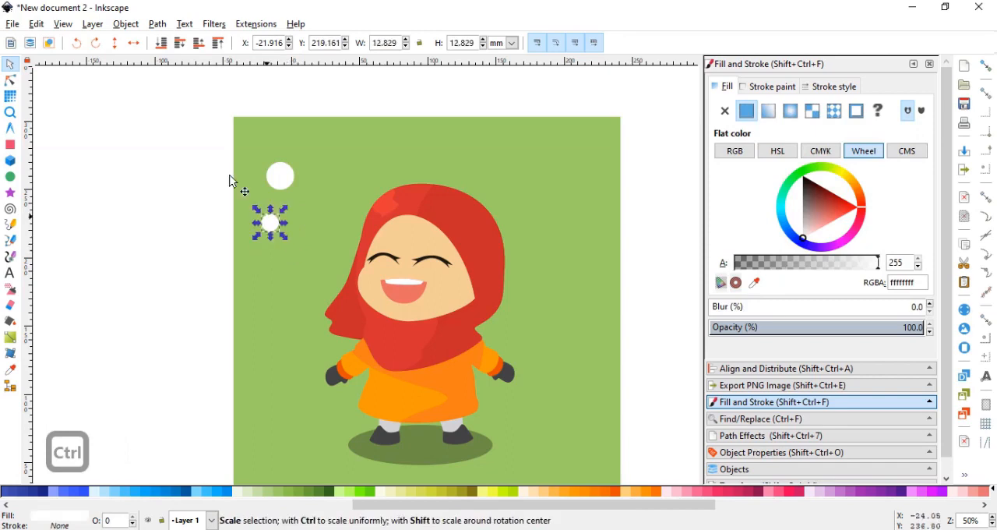
Duplicate both white circles to the right of the character and arrange the small copy above the large one.
{"action": "left_click_drag", "start_coordinate": [207, 138], "coordinate": [310, 255]}
{"action": "key", "text": "ctrl+d"}
{"action": "left_click_drag", "start_coordinate": [292, 182], "coordinate": [582, 334]}
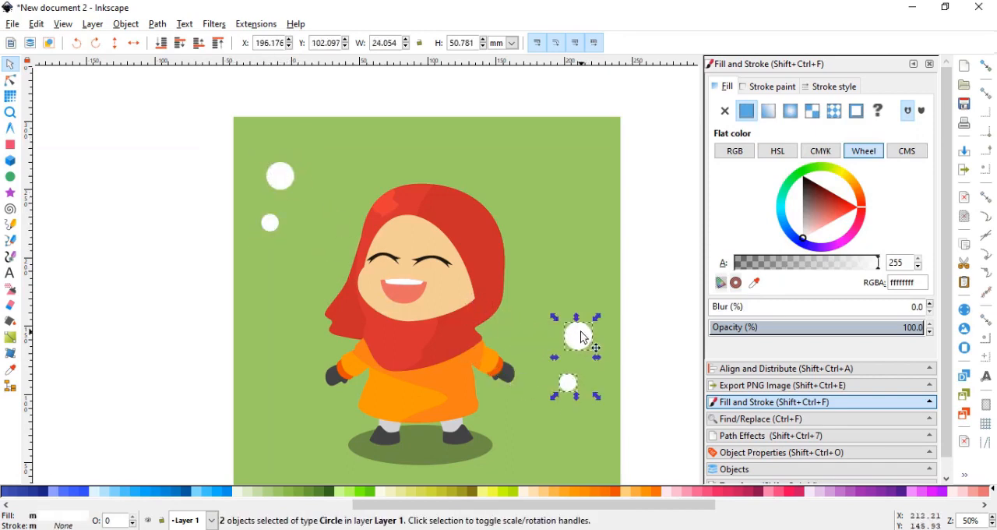
{"action": "left_click", "coordinate": [624, 339]}
{"action": "left_click_drag", "start_coordinate": [566, 381], "coordinate": [585, 290]}
{"action": "left_click_drag", "start_coordinate": [584, 327], "coordinate": [596, 382]}
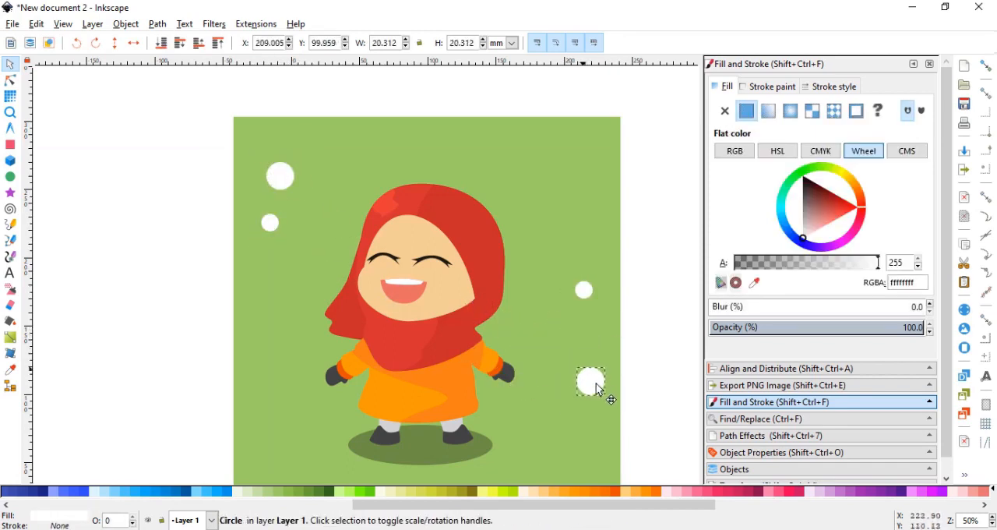
Add two more copies of the small circle, left of the character's mitten and near the background's upper right corner.
{"action": "left_click", "coordinate": [582, 290]}
{"action": "key", "text": "ctrl+d"}
{"action": "left_click_drag", "start_coordinate": [582, 291], "coordinate": [266, 370]}
{"action": "key", "text": "ctrl+d"}
{"action": "scroll", "coordinate": [238, 343], "scroll_direction": "down", "scroll_amount": 2}
{"action": "scroll", "coordinate": [231, 250], "scroll_direction": "up", "scroll_amount": 1}
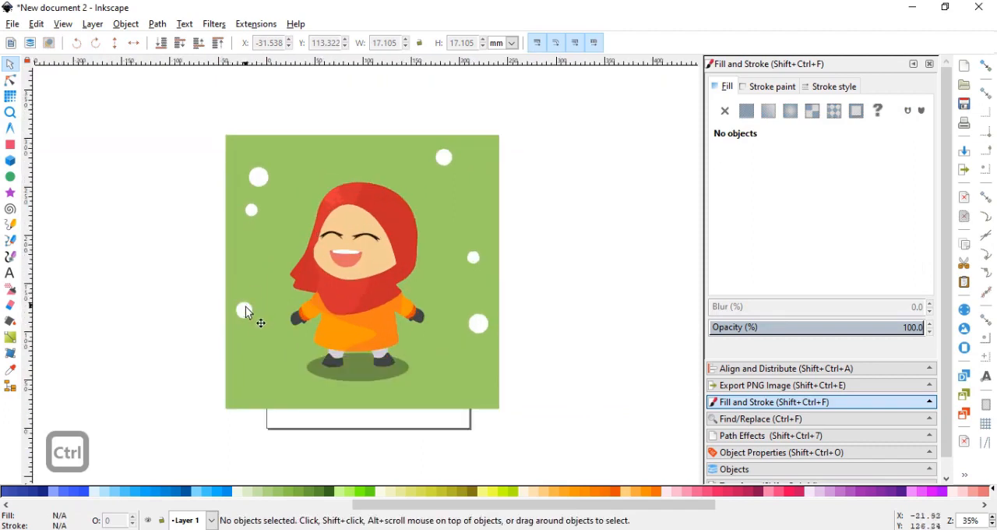
Reduce the white circle beside the left mitten to about 13 mm and reposition it slightly.
{"action": "left_click_drag", "start_coordinate": [263, 325], "coordinate": [256, 305]}
{"action": "left_click", "coordinate": [184, 277]}
{"action": "left_click_drag", "start_coordinate": [239, 269], "coordinate": [271, 289]}
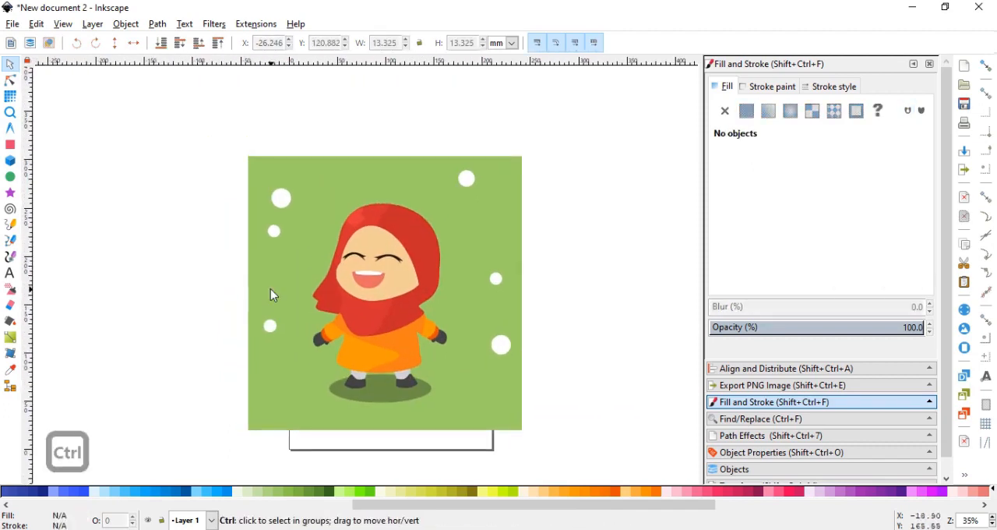
Try neighbouring light-green shades as the background square's fill.
{"action": "left_click", "coordinate": [288, 287]}
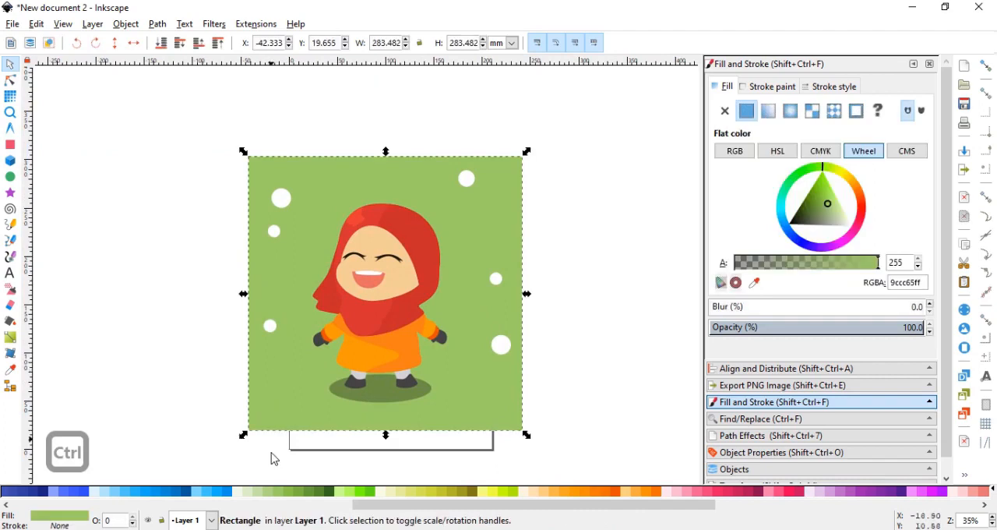
{"action": "left_click", "coordinate": [292, 495]}
{"action": "left_click", "coordinate": [283, 497]}
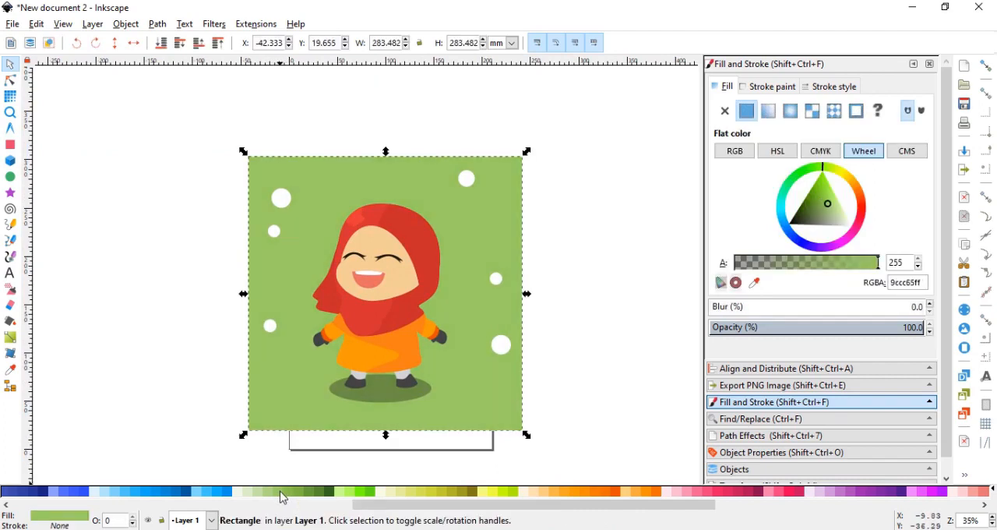